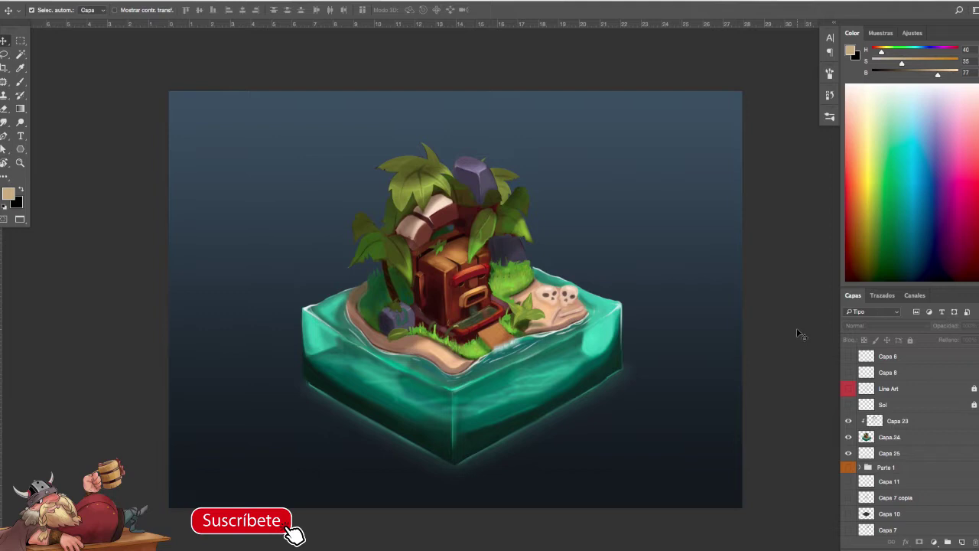
- Examine the island illustration as a whole and up close, including an unobstructed look without the interface
mouse_move(647, 335)
left_mouse_down()
mouse_move(618, 330)
mouse_move(657, 332)
left_mouse_up()
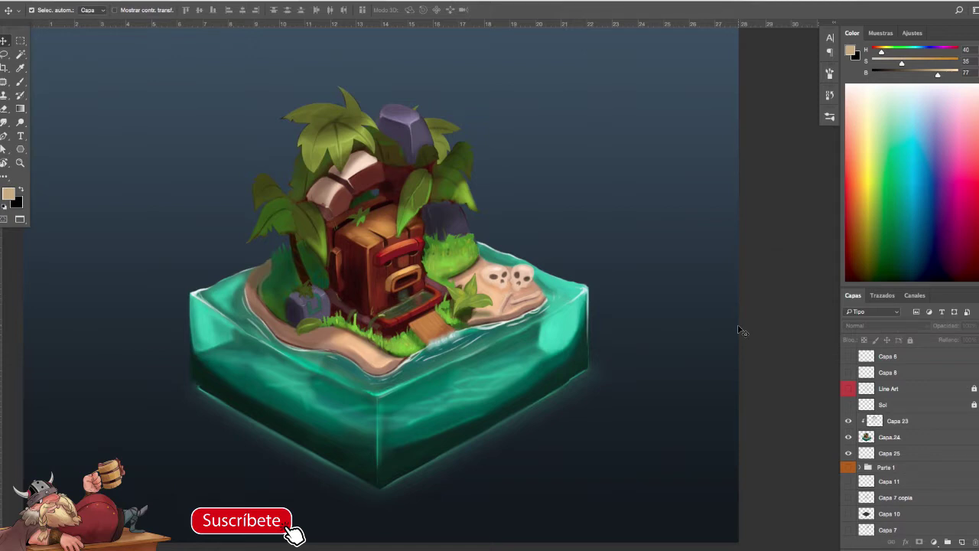
left_click_drag(655, 322, 728, 335)
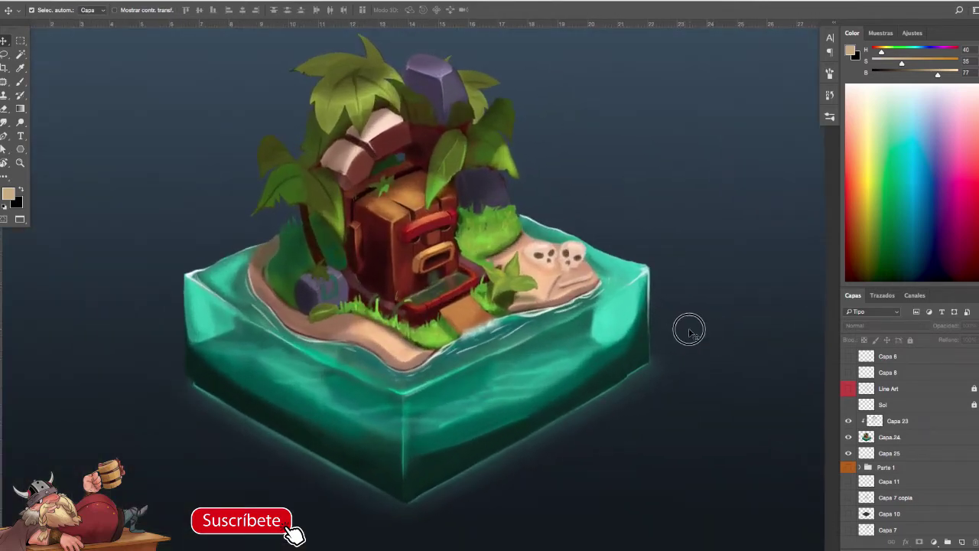
scroll(692, 334, "down", 2)
scroll(703, 337, "up", 2)
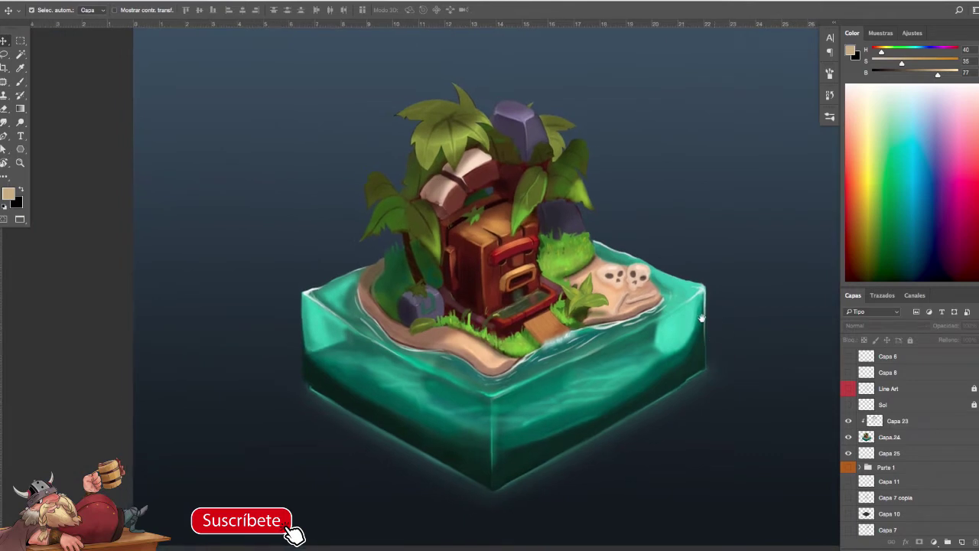
mouse_move(702, 317)
left_mouse_down()
mouse_move(673, 311)
mouse_move(697, 321)
mouse_move(692, 313)
left_mouse_up()
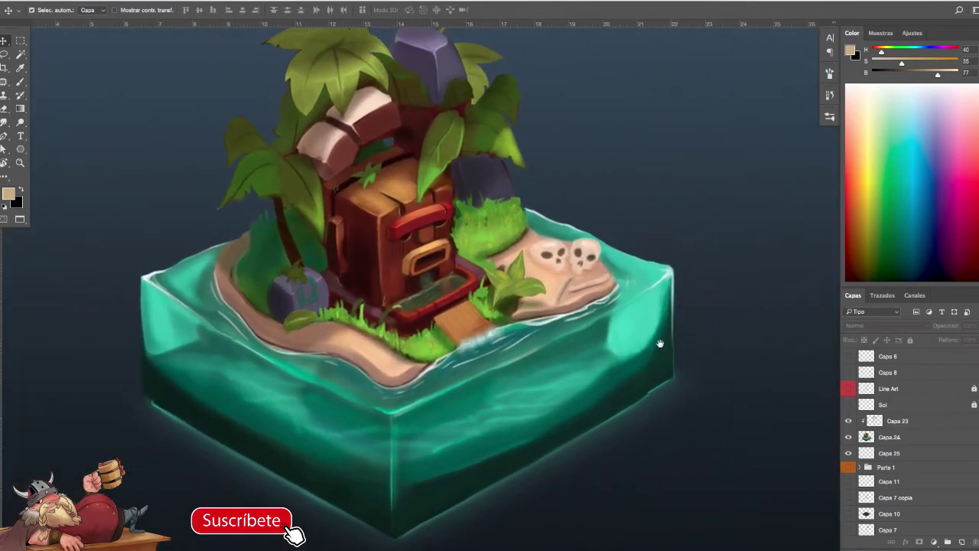
left_click_drag(664, 344, 674, 360)
scroll(688, 356, "down", 2)
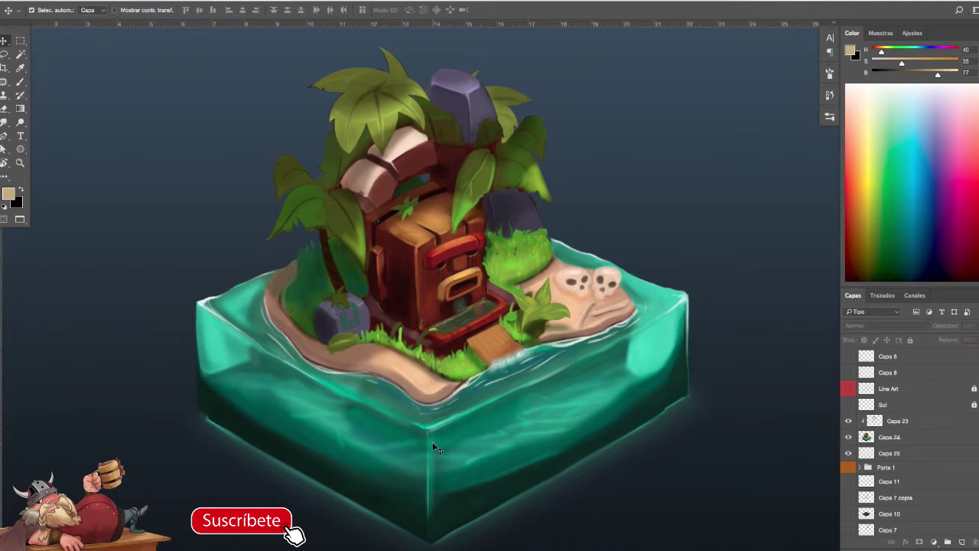
mouse_move(722, 445)
left_mouse_down()
mouse_move(680, 446)
mouse_move(712, 451)
left_mouse_up()
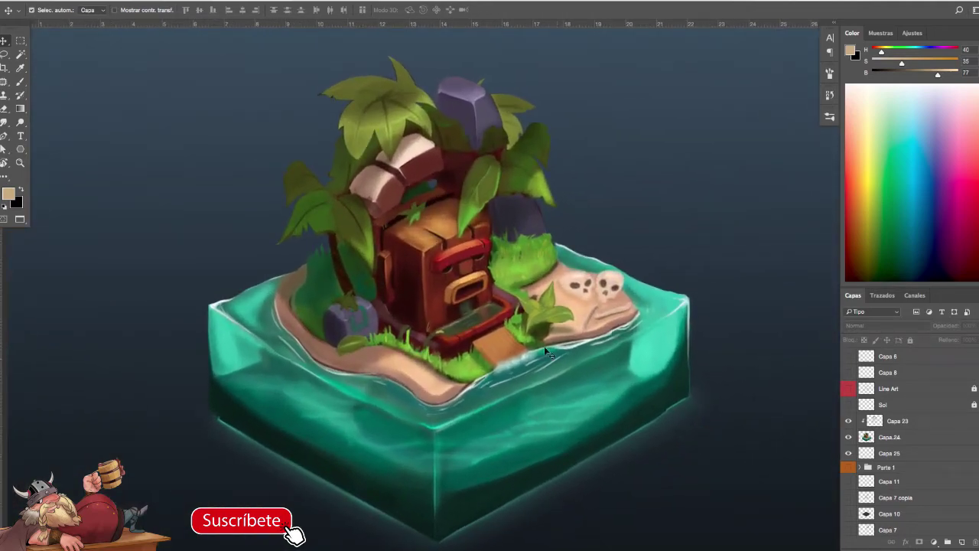
key("Tab")
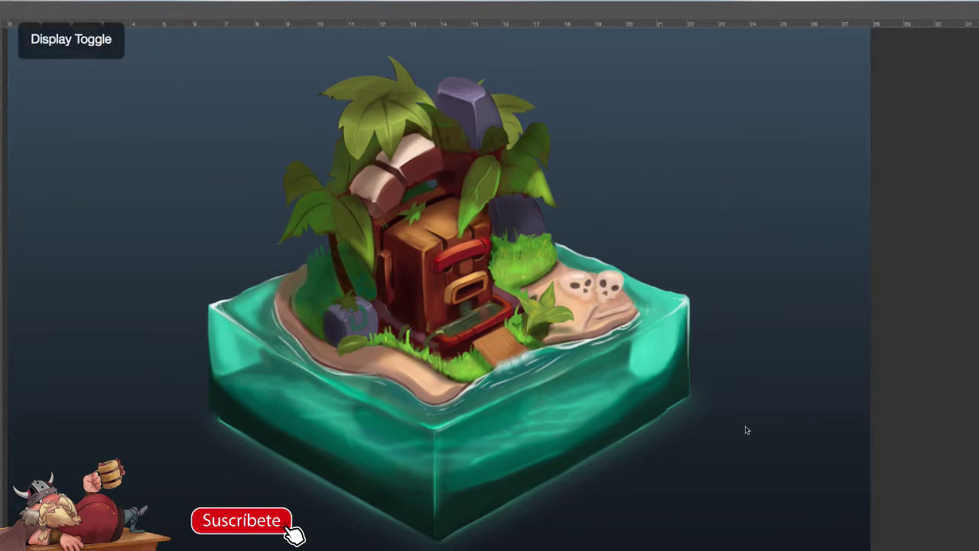
key("Tab")
- Create a new empty layer above Capa 23 and activate the Brush tool for retouching
left_click(884, 422)
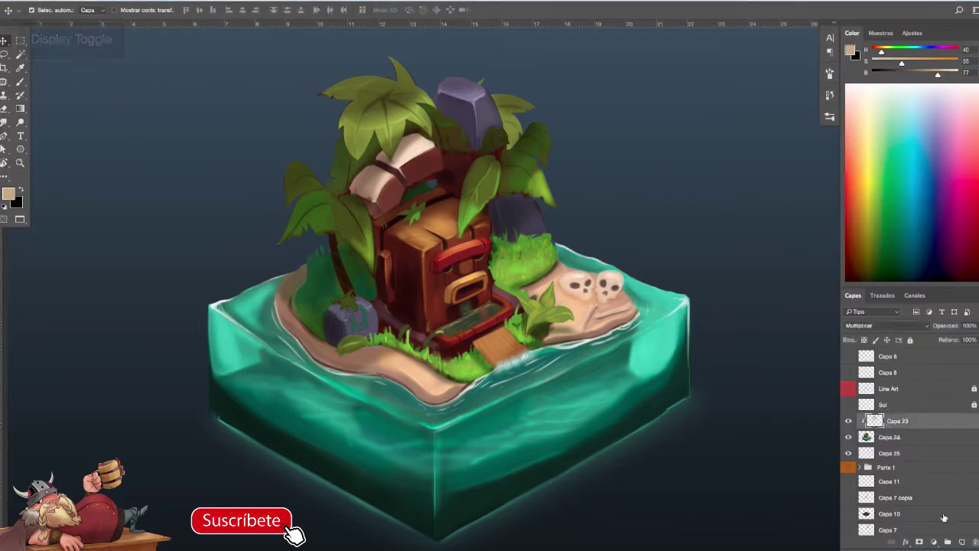
left_click(962, 542)
key("b")
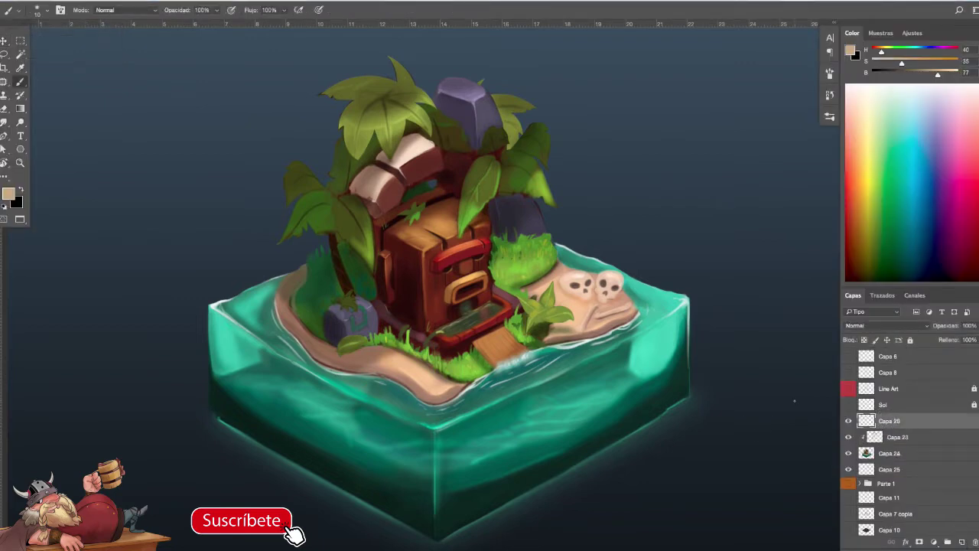
- Choose the 15 px textured brush preset and enable Transfer in its brush settings
key("F5")
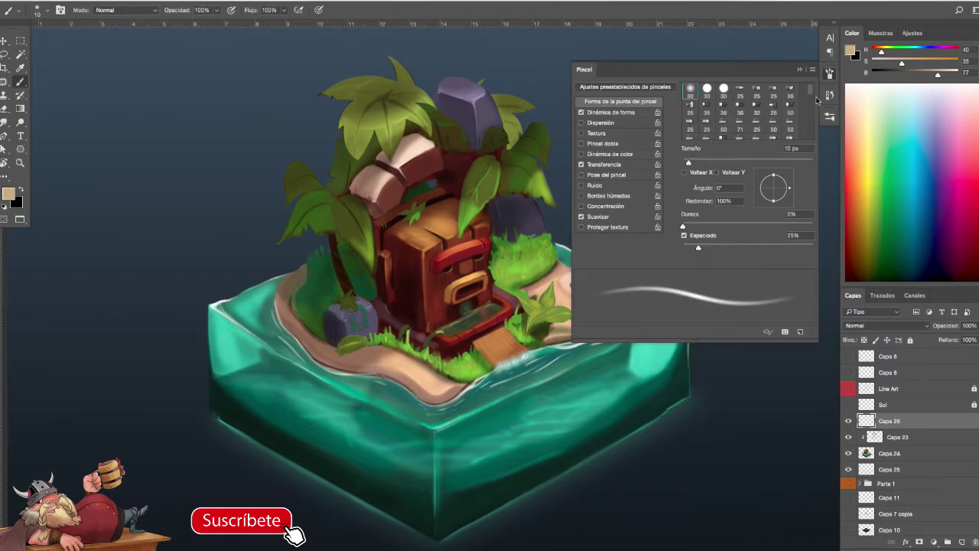
left_click(830, 119)
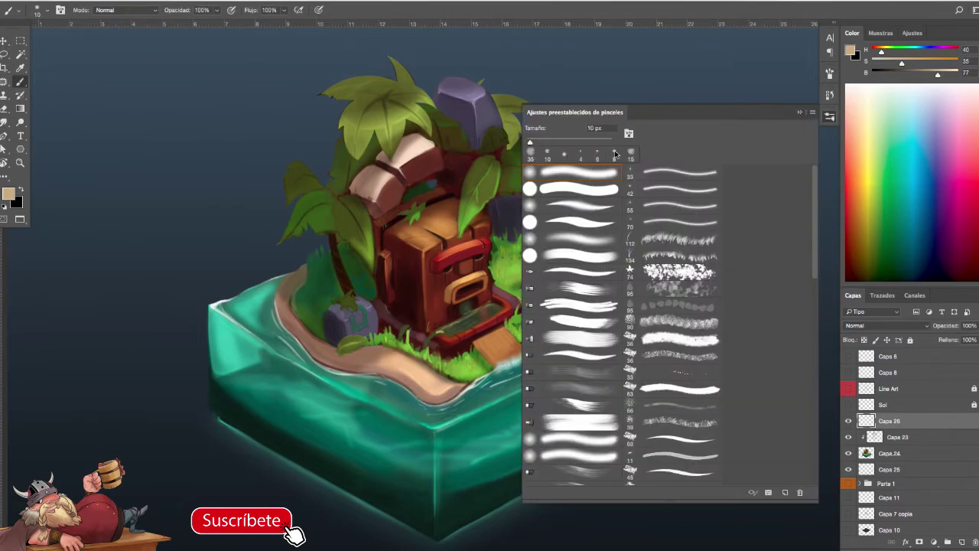
left_click(632, 154)
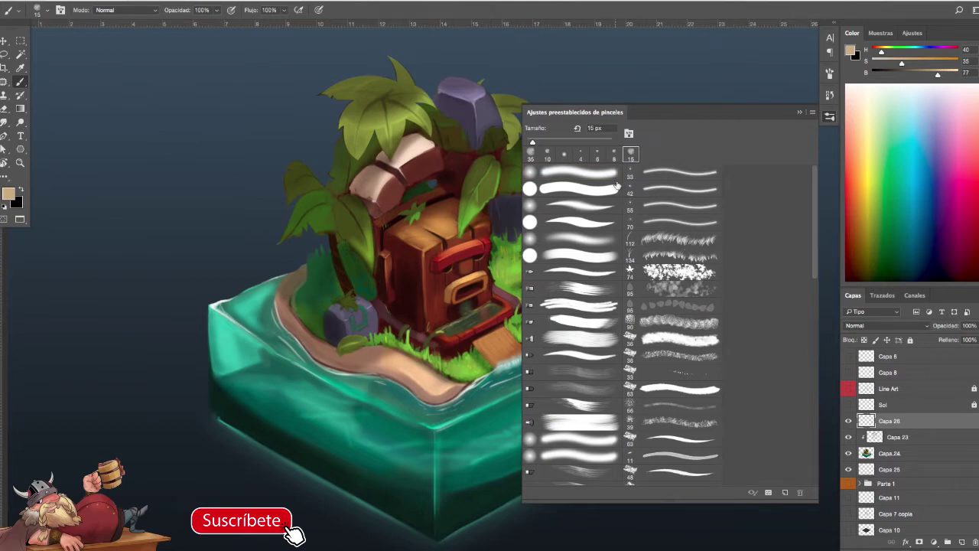
key("F5")
left_click(581, 166)
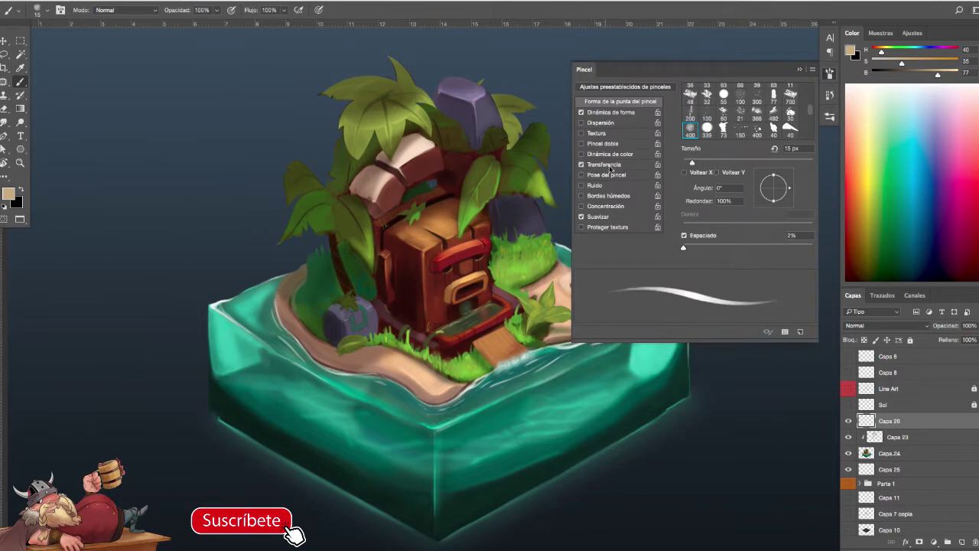
key("F5")
- Retouch the blue carved rock and the dark base beside the wooden chest with colours sampled from those areas
left_click_drag(559, 284, 654, 272)
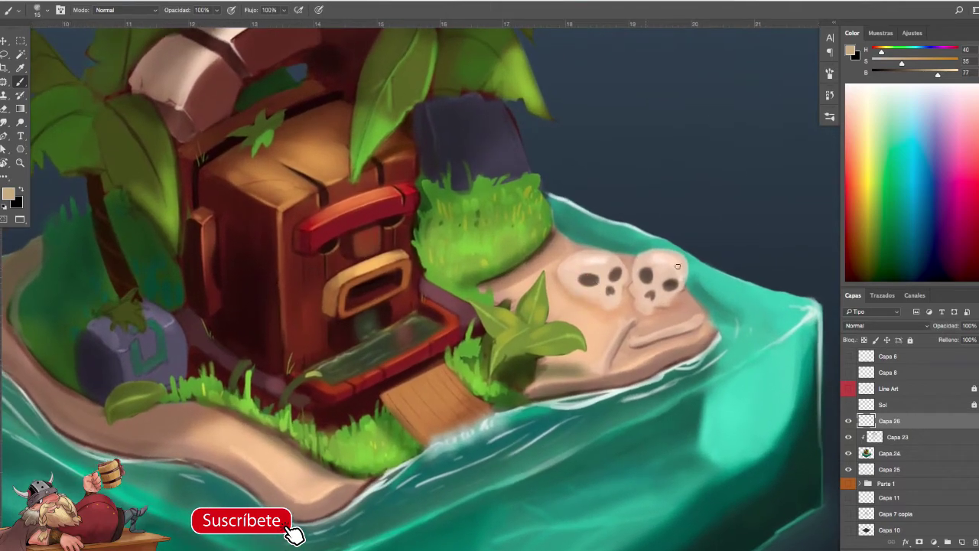
scroll(651, 327, "down", 5)
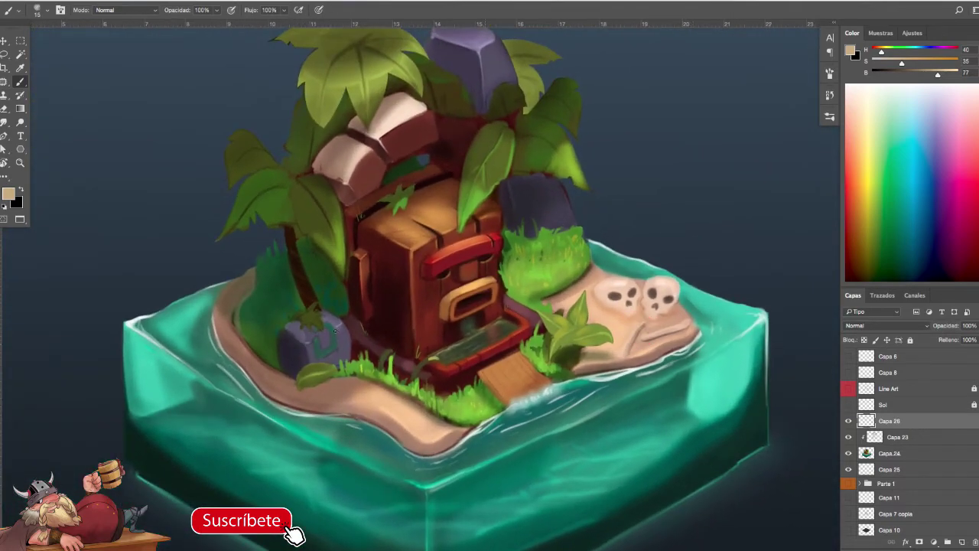
left_click(343, 332, "alt")
scroll(339, 339, "up", 3)
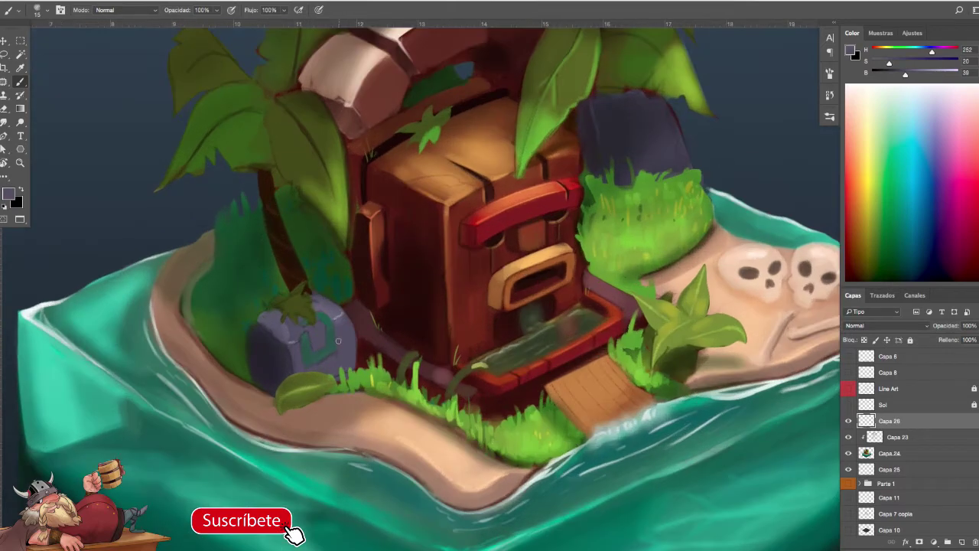
left_click(341, 334, "alt")
key("bracketleft")
left_click(357, 319, "alt")
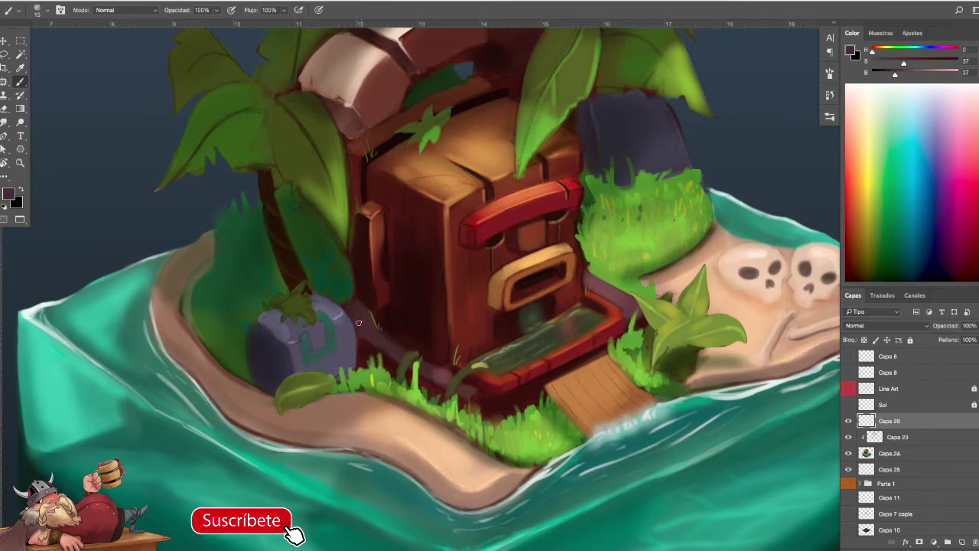
left_click(373, 350, "alt")
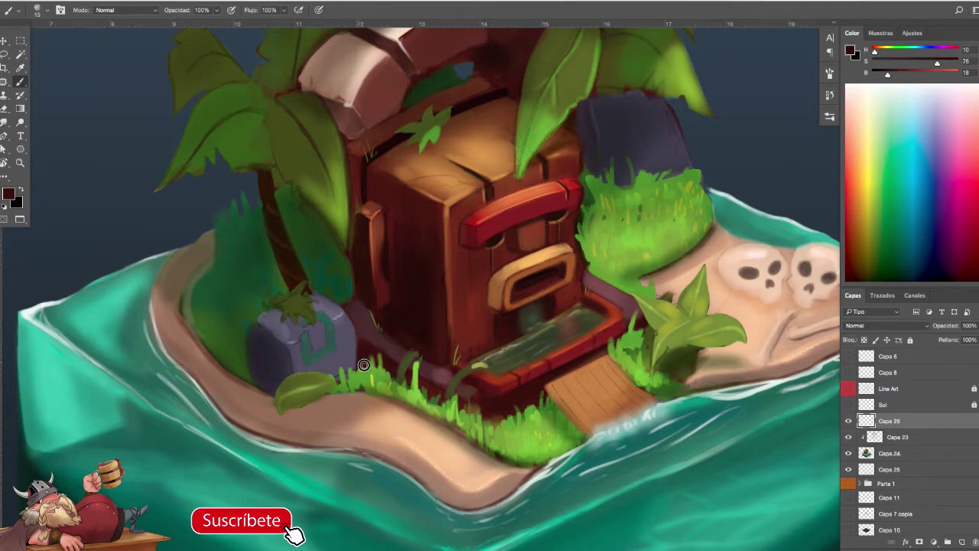
left_click(381, 338, "alt")
- Touch up the front corner and lower front planks of the wooden chest with sampled light orange and dark brown tones
mouse_move(642, 384)
left_mouse_down("super")
mouse_move(601, 406)
mouse_move(618, 414)
mouse_move(571, 400)
mouse_move(569, 389)
left_mouse_up("super")
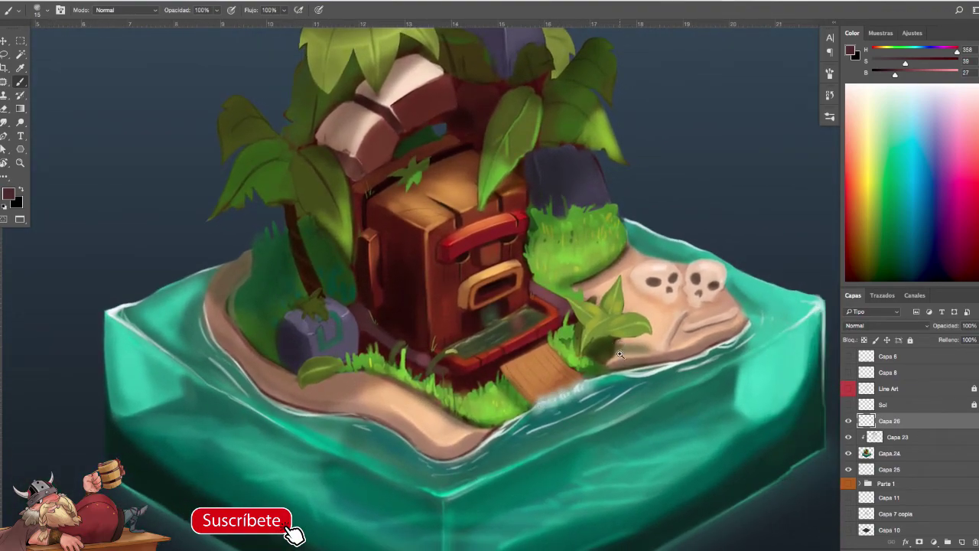
scroll(620, 351, "down", 5)
scroll(618, 345, "up", 4)
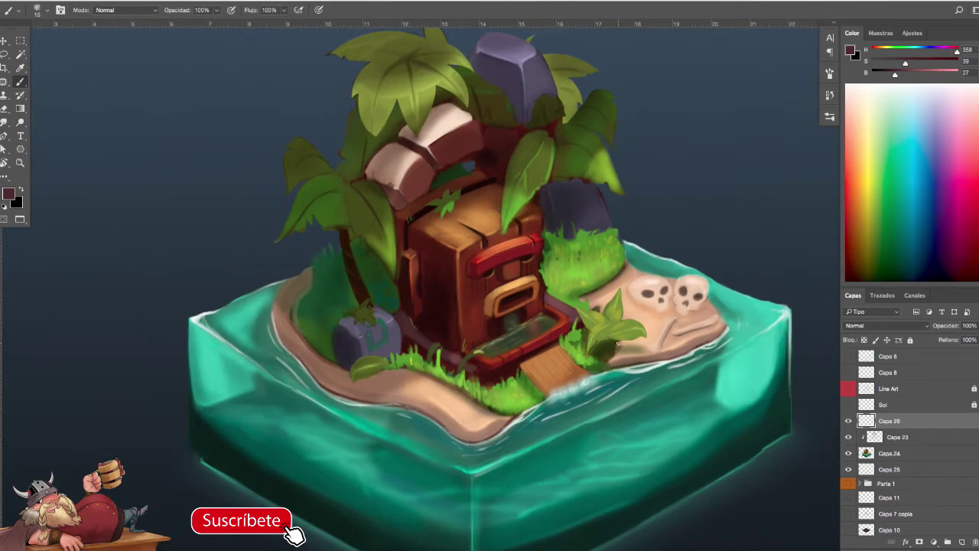
scroll(474, 258, "up", 2)
left_click(456, 221, "alt")
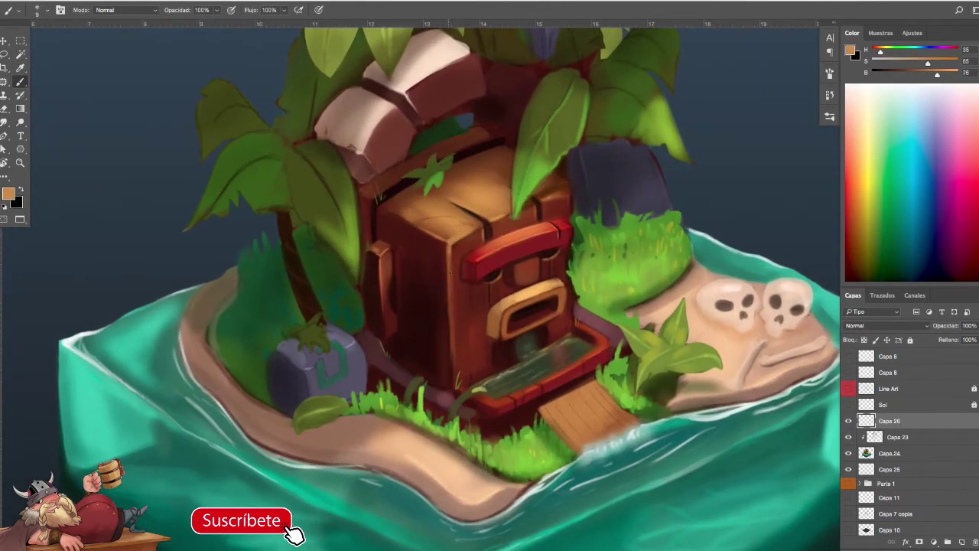
left_click(458, 254, "alt")
left_click(469, 309, "alt")
left_click(486, 325, "alt")
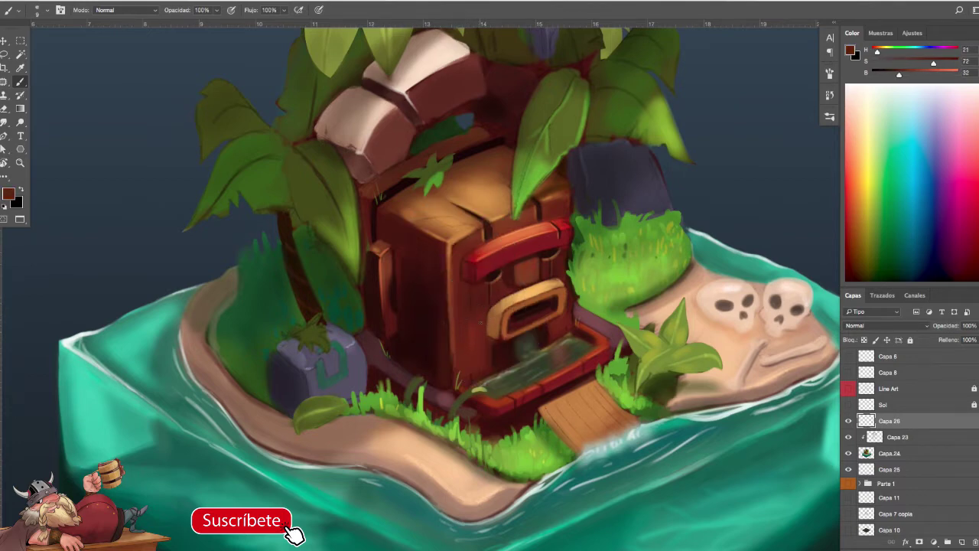
- Retouch the small palm's trunk and leaves with dark brown and green sampled from the tree
left_click(309, 253, "alt")
left_click(287, 232, "alt")
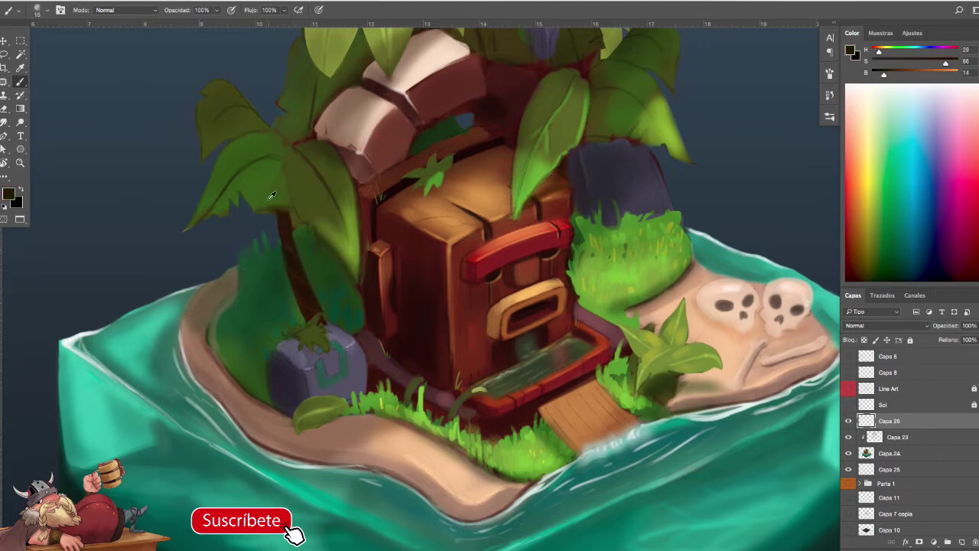
left_click(226, 204, "alt")
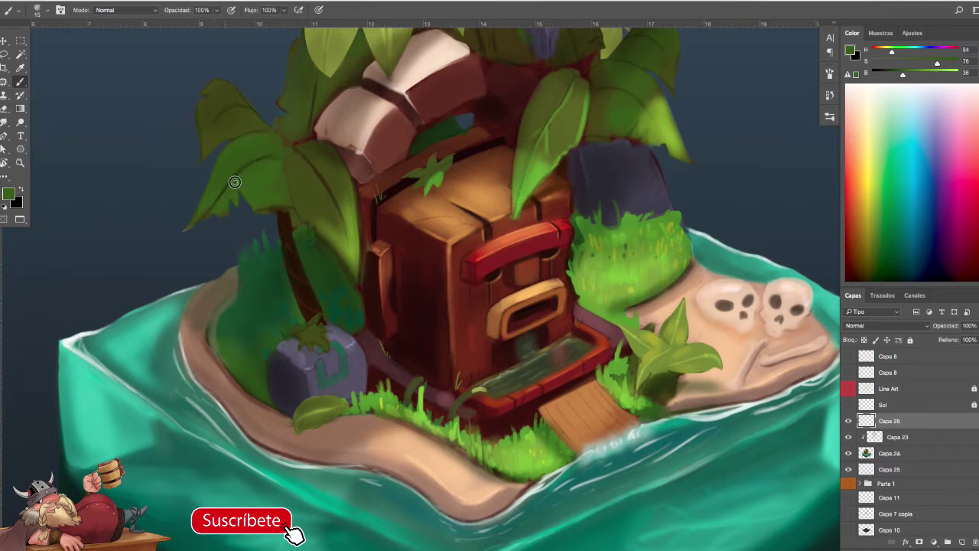
left_click_drag(281, 214, 249, 232)
- Retouch the water around the block's front corner with sampled dark teal tones
mouse_move(599, 357)
left_mouse_down()
mouse_move(577, 365)
mouse_move(615, 354)
mouse_move(666, 362)
left_mouse_up()
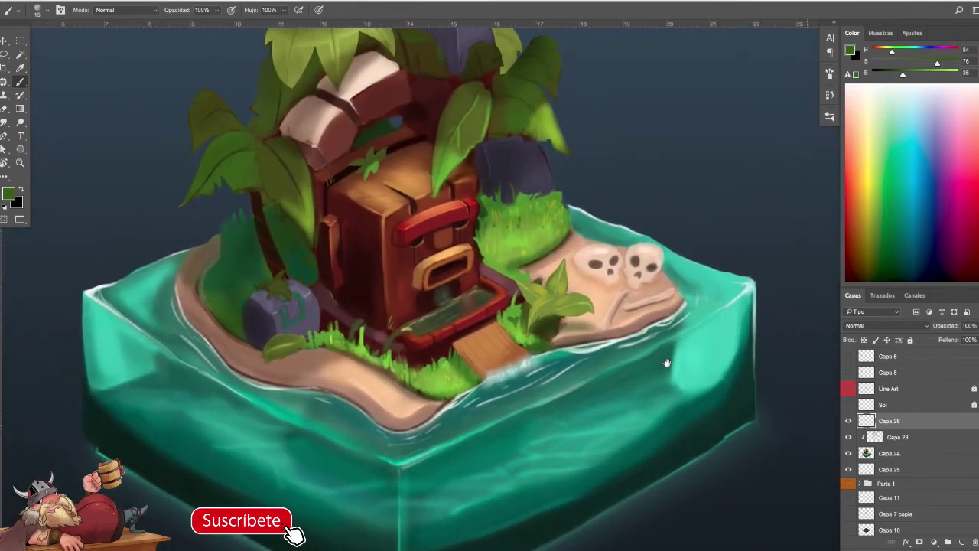
left_click(487, 473, "alt")
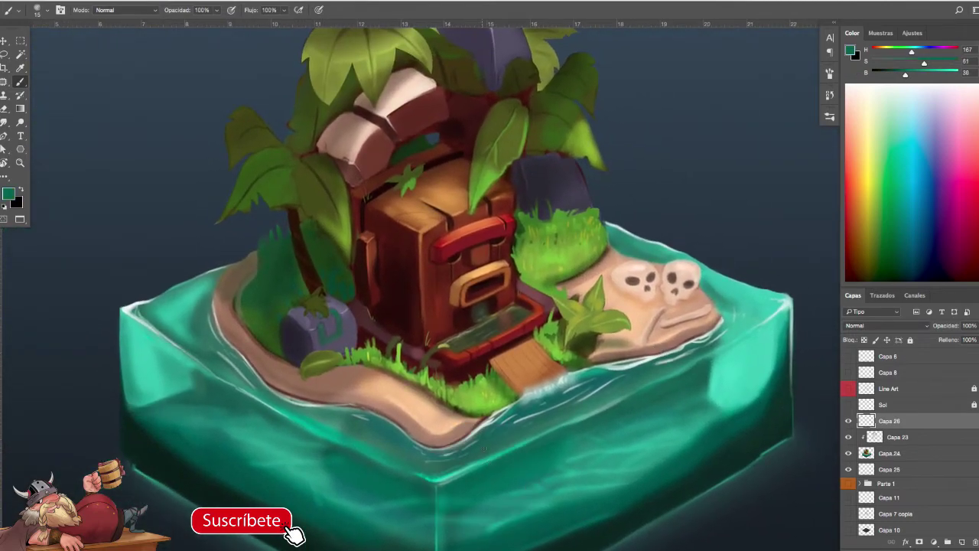
left_click(443, 469, "alt")
left_click_drag(579, 434, 507, 416)
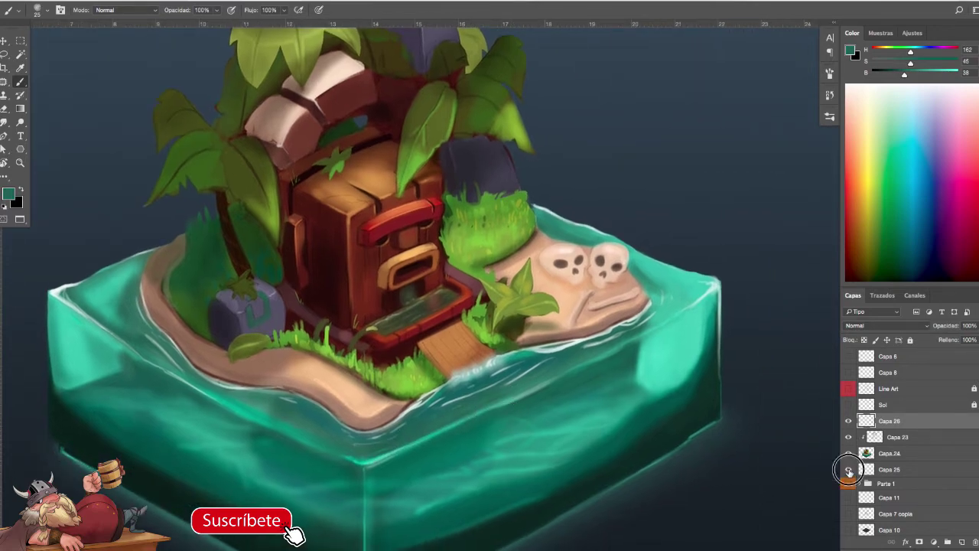
- Check layer Capa 25 by hiding and showing it, toggle the eraser's Shape Dynamics, and soften the glow around the water block's right edge
left_click(848, 469)
left_click(848, 469)
left_click(876, 470)
left_click_drag(688, 448, 702, 365)
key("e")
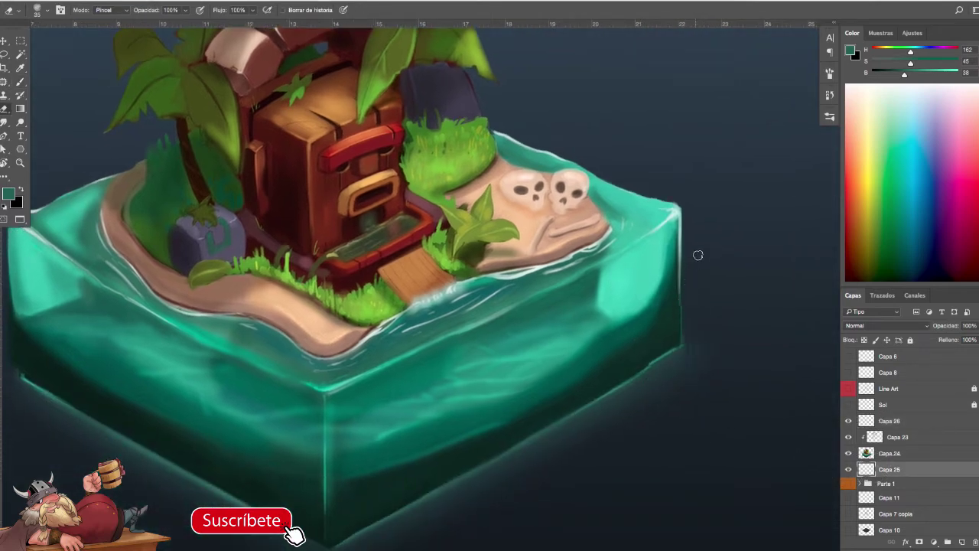
key("F5")
left_click(580, 113)
key("F5")
key("bracketright")
scroll(709, 392, "down", 3)
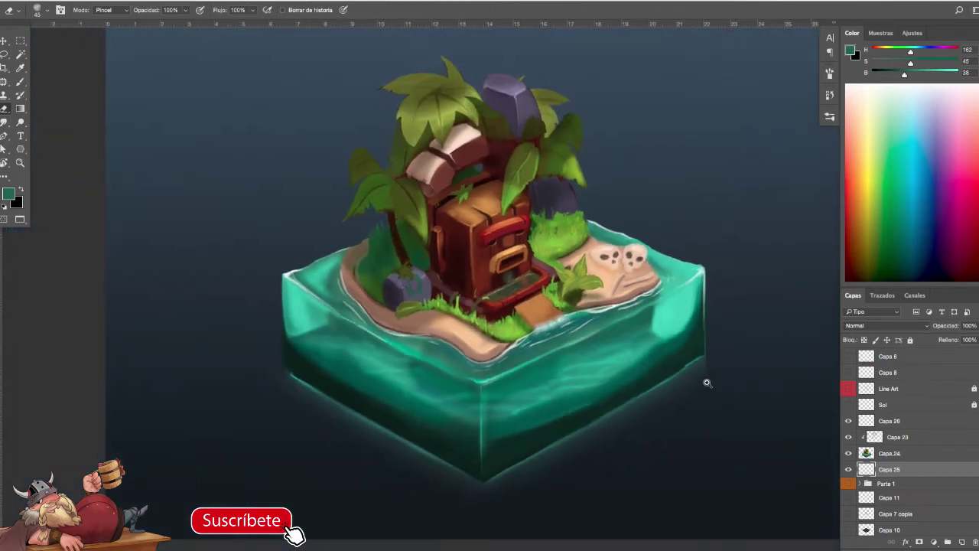
- Paint on layer Capa 26 with sampled light teal to refine the bright water patch near the block's right corner
key("b")
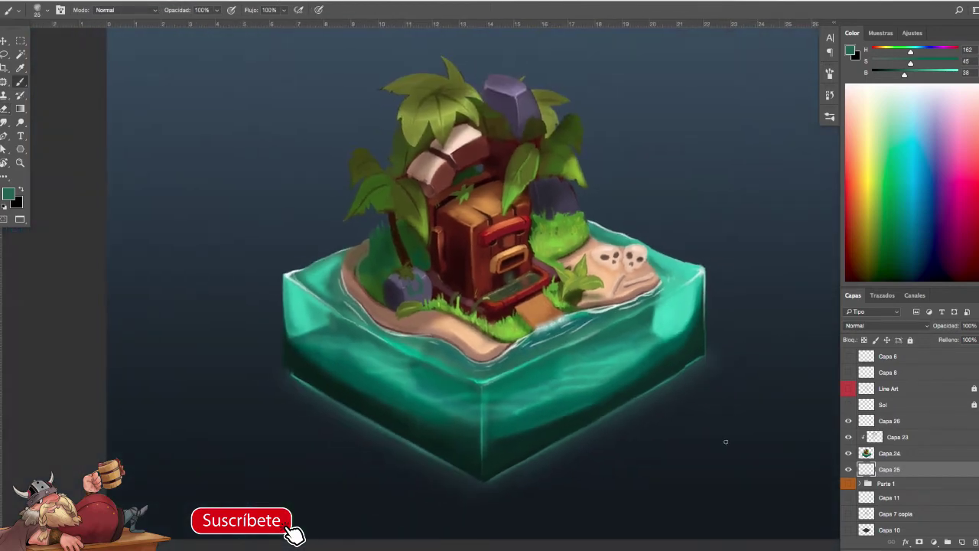
left_click(869, 421)
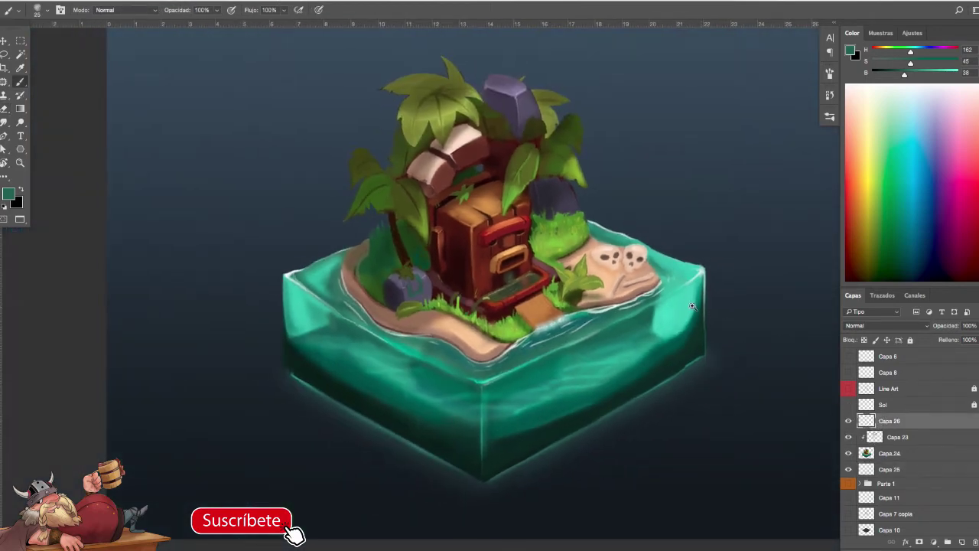
scroll(729, 306, "up", 3)
left_click(689, 273, "alt")
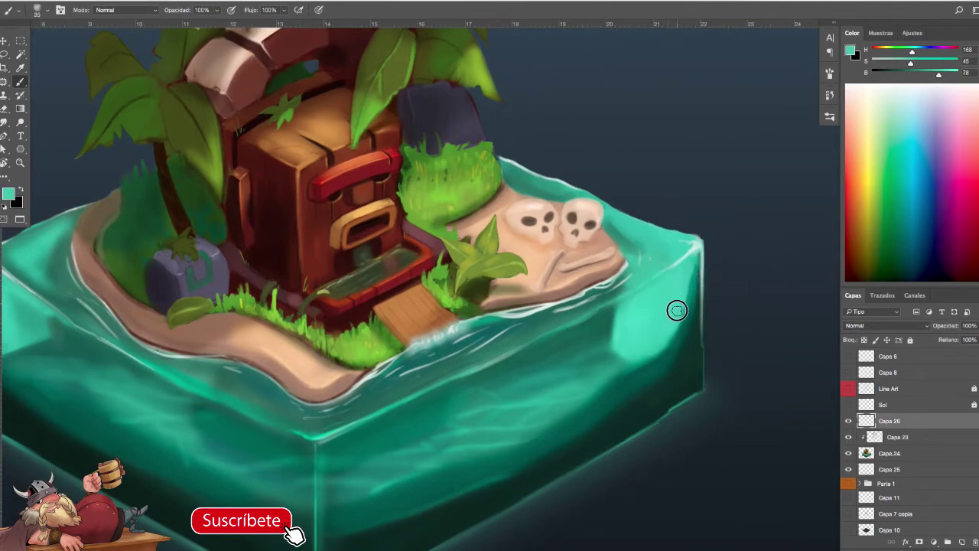
left_click_drag(671, 330, 717, 348)
mouse_move(504, 345)
left_mouse_down()
mouse_move(462, 352)
mouse_move(501, 346)
left_mouse_up()
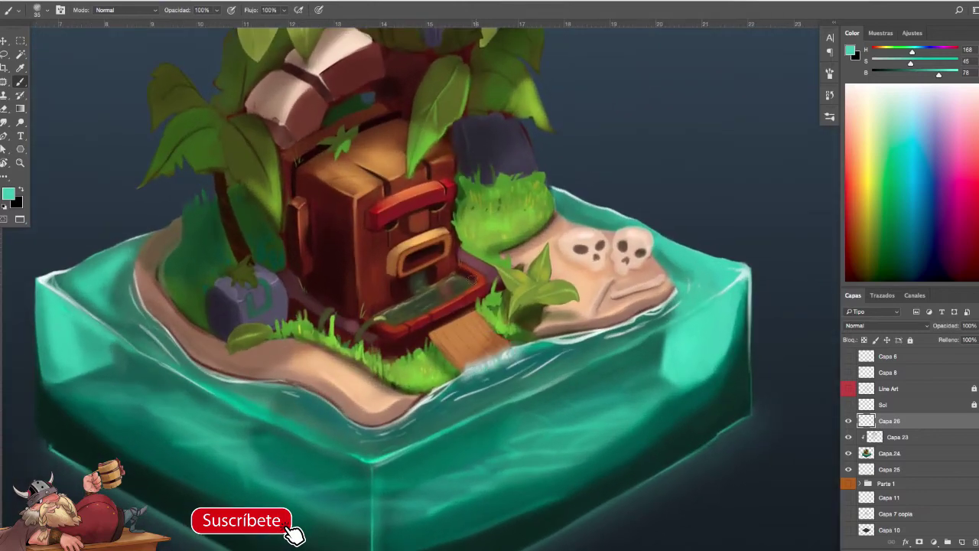
- Smooth the sand strip at the front of the island using a larger brush and peach tones sampled from the sand
left_click(366, 188, "alt")
key("bracketright")
key("bracketright")
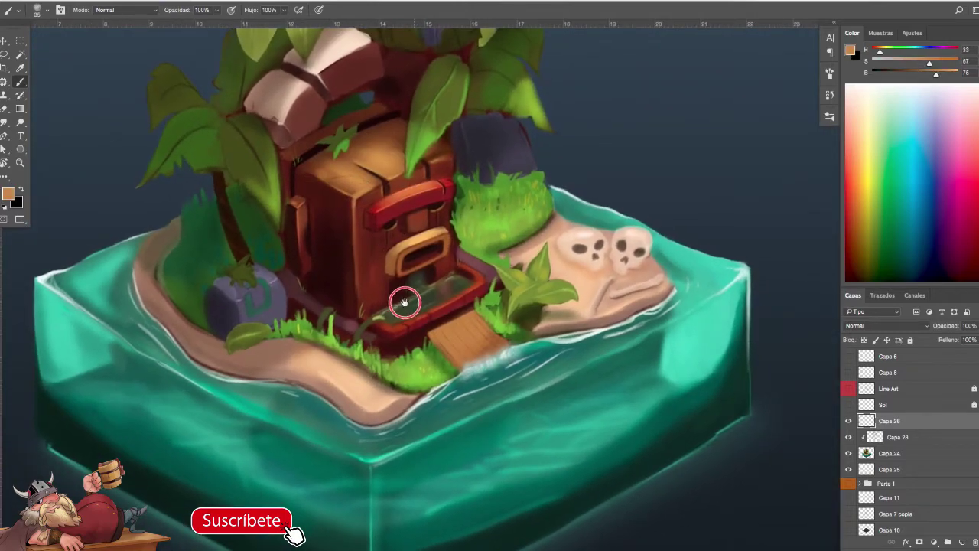
left_click_drag(409, 300, 424, 287)
left_click(362, 414, "alt")
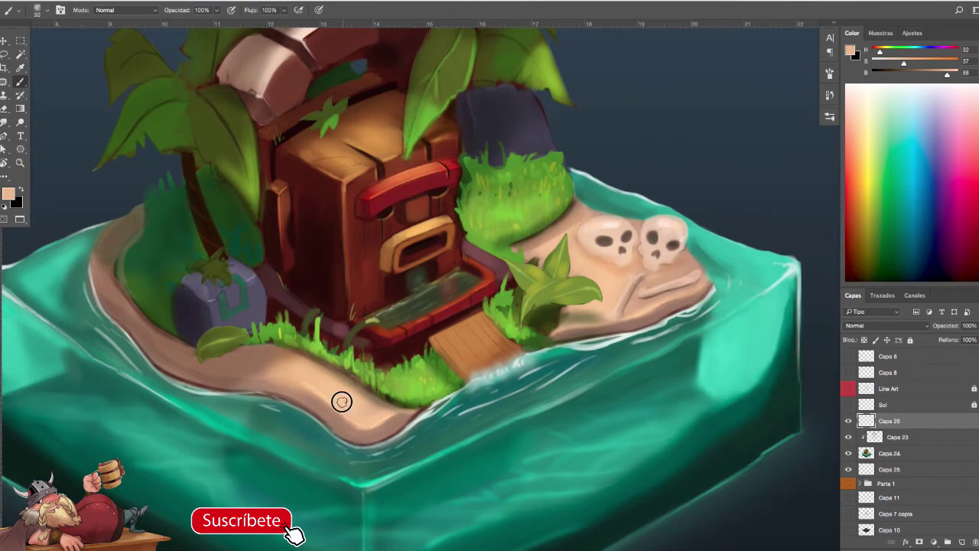
mouse_move(409, 437)
left_mouse_down()
mouse_move(385, 444)
mouse_move(322, 409)
left_mouse_up()
left_click(237, 388, "alt")
key("bracketleft")
- Refine the shore's outline beside the front grass with a small brush and sampled dark brown
left_click(399, 439, "alt")
scroll(398, 442, "up", 2)
key("bracketleft")
key("bracketleft")
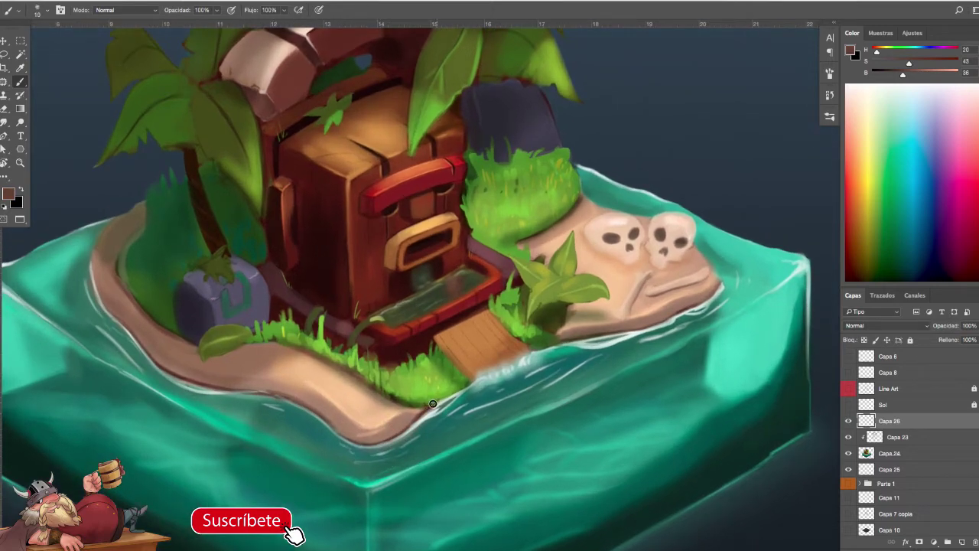
scroll(457, 427, "down", 5)
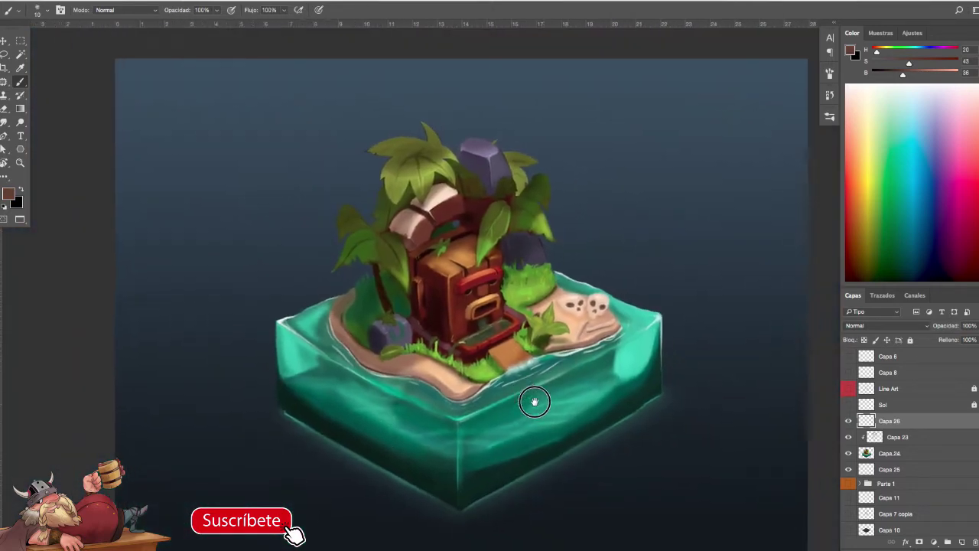
- Touch up the tall rock at the top of the island with sampled light purple
scroll(553, 401, "up", 3)
left_click_drag(584, 382, 549, 436)
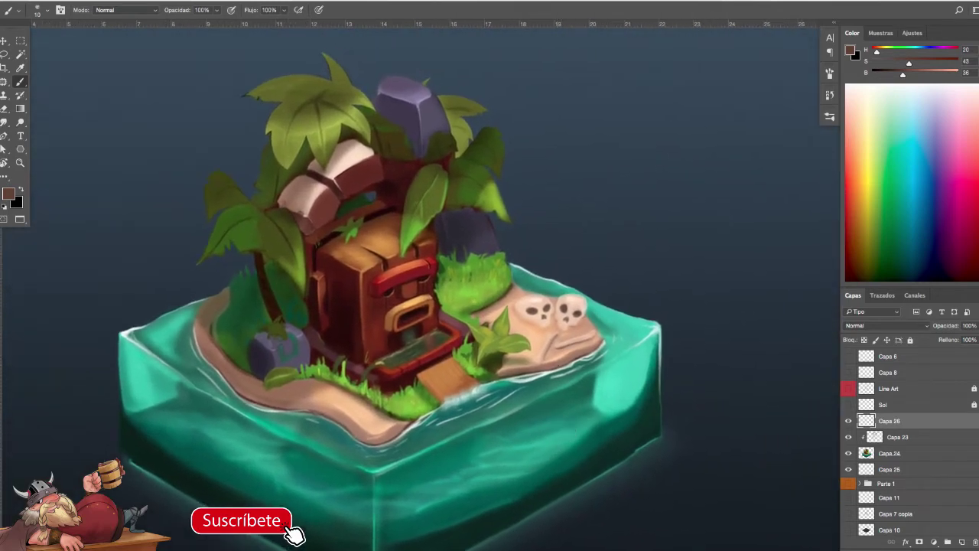
left_click(421, 106, "alt")
left_click(427, 93, "alt")
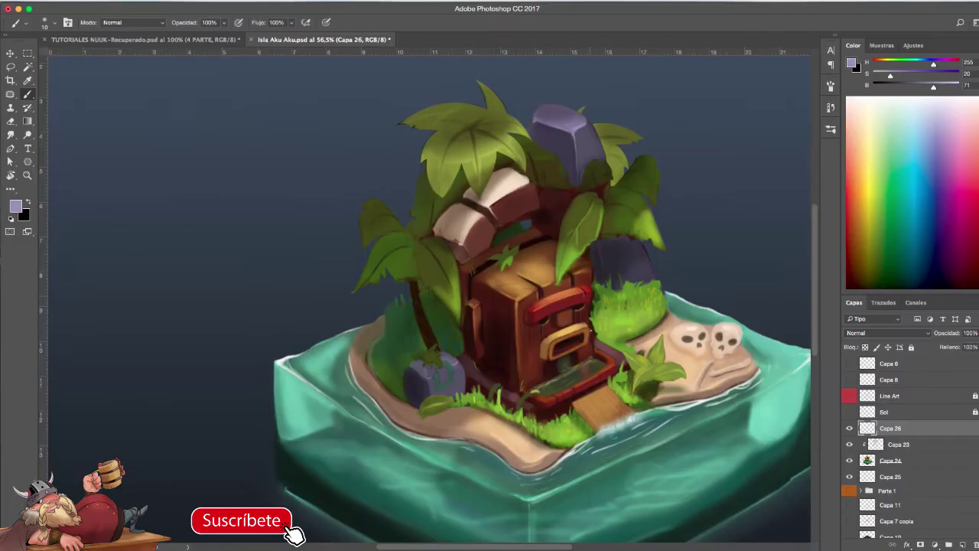
- Inspect the chest, shore, skulls and plants up close for areas that need more retouching
left_click_drag(584, 352, 574, 342)
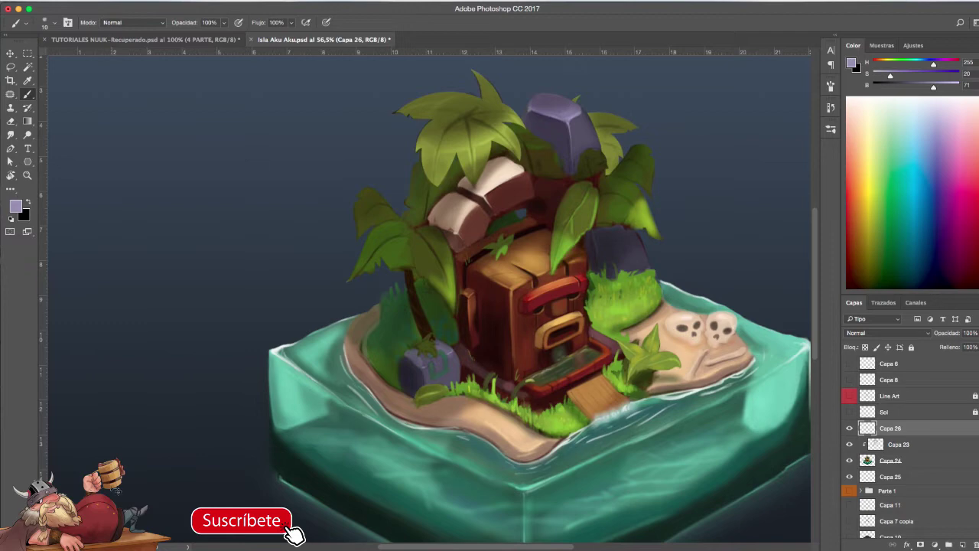
key("ctrl+minus")
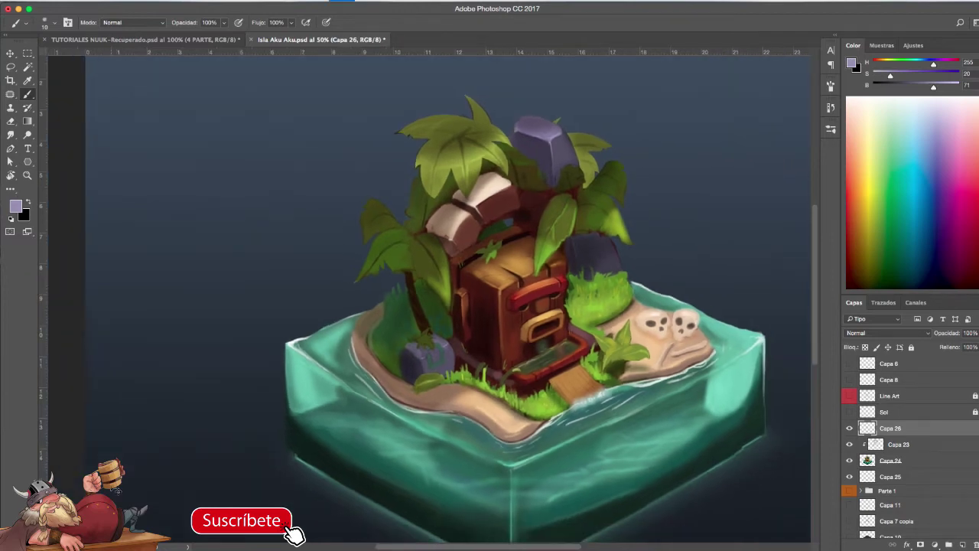
key("ctrl+plus")
key("ctrl+plus")
mouse_move(659, 409)
left_mouse_down()
mouse_move(474, 355)
mouse_move(489, 288)
mouse_move(678, 363)
mouse_move(586, 446)
mouse_move(430, 383)
mouse_move(414, 321)
left_mouse_up()
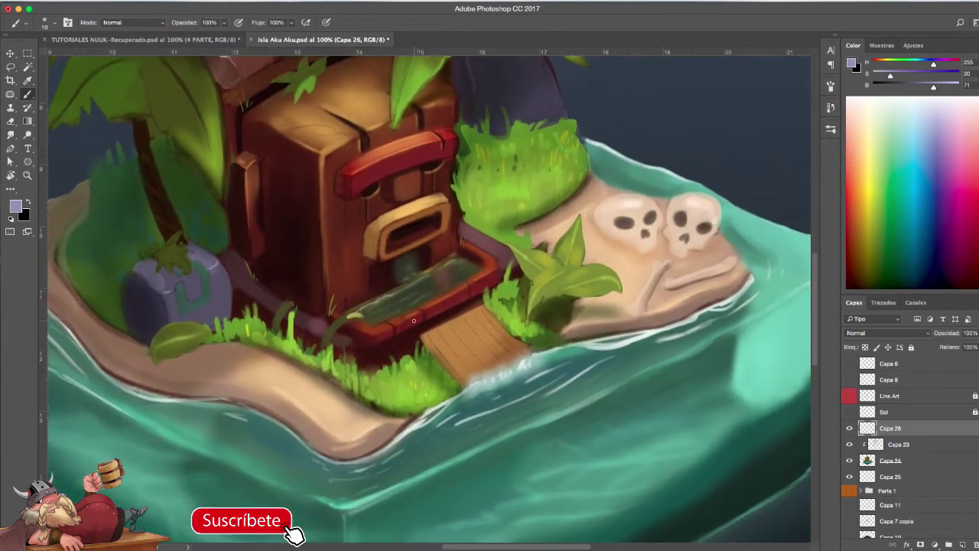
mouse_move(662, 381)
left_mouse_down()
mouse_move(661, 408)
mouse_move(720, 429)
left_mouse_up()
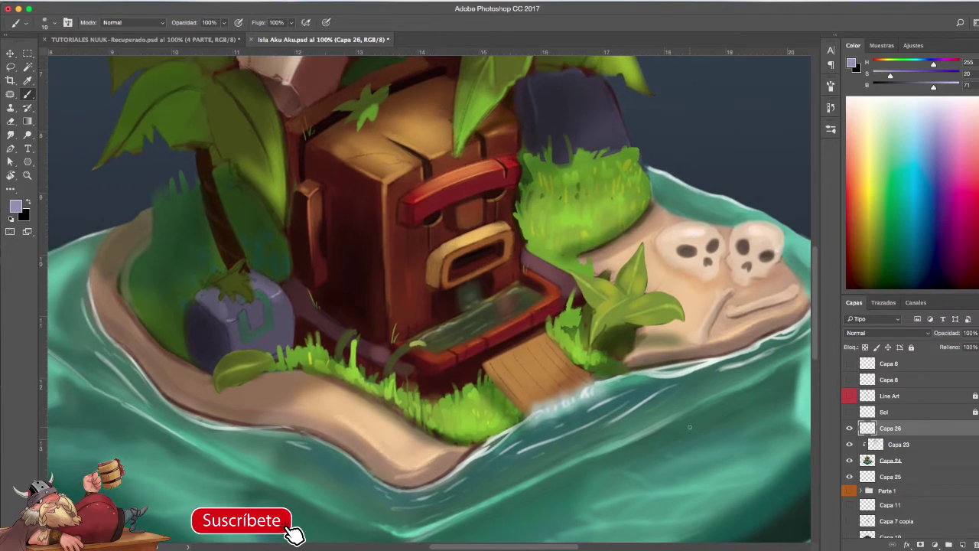
mouse_move(659, 343)
left_mouse_down()
mouse_move(706, 406)
mouse_move(714, 437)
left_mouse_up()
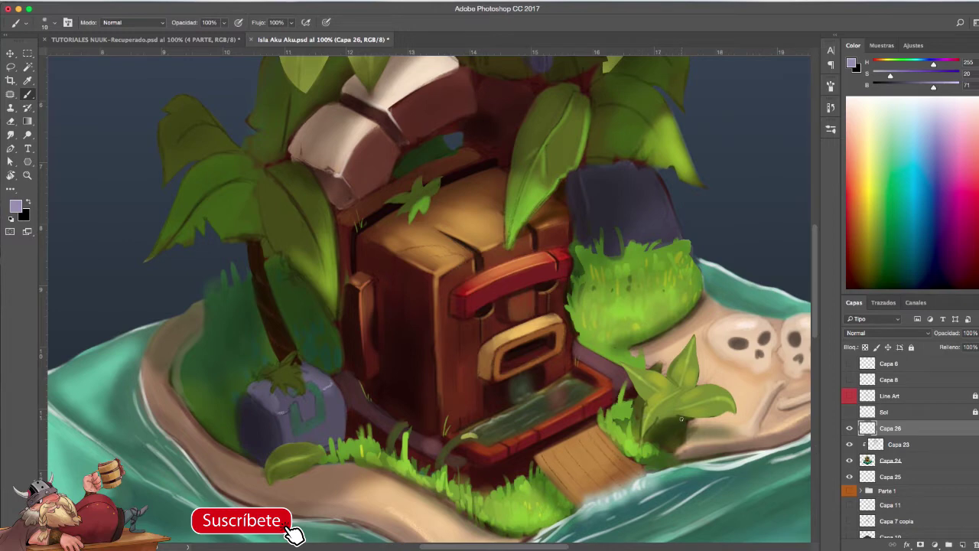
mouse_move(679, 287)
left_mouse_down()
mouse_move(658, 374)
mouse_move(696, 291)
left_mouse_up()
key("f")
- Retouch the chest's front planks beside the red handle with sampled dark red-brown
left_click_drag(662, 335, 643, 368)
scroll(642, 368, "up", 2)
left_click(394, 348, "alt")
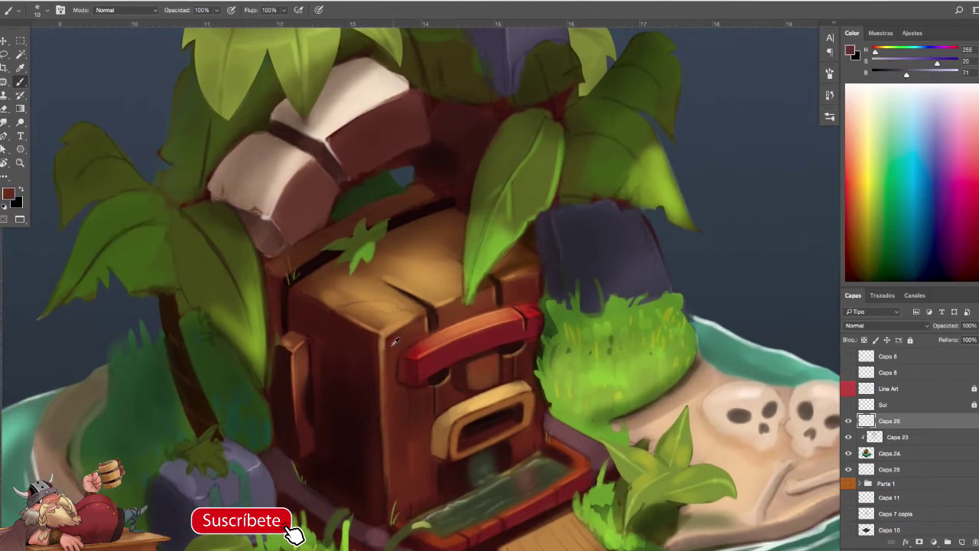
left_click(400, 373, "alt")
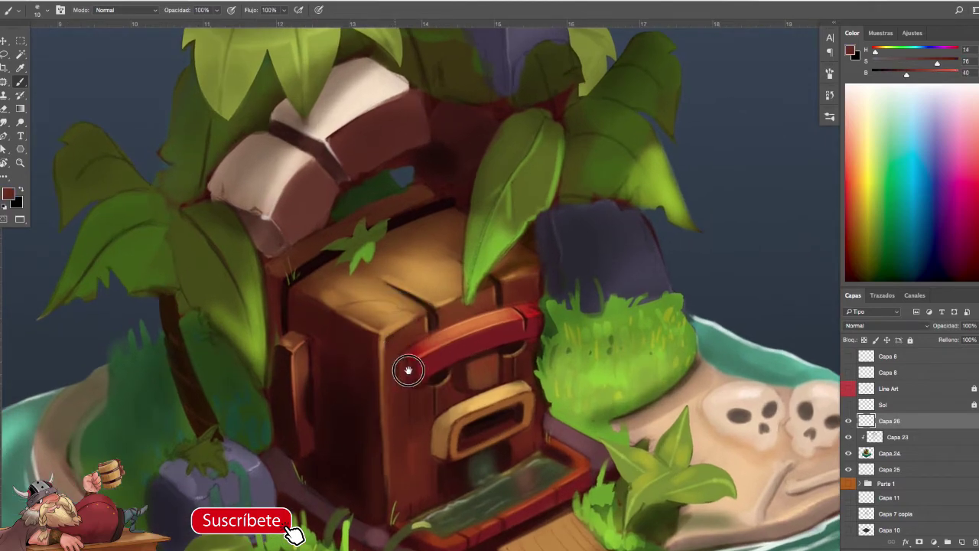
left_click_drag(229, 313, 317, 290)
- Check what layers Capa 24 and Capa 23 contain by isolating one and hiding and showing the other
key("e")
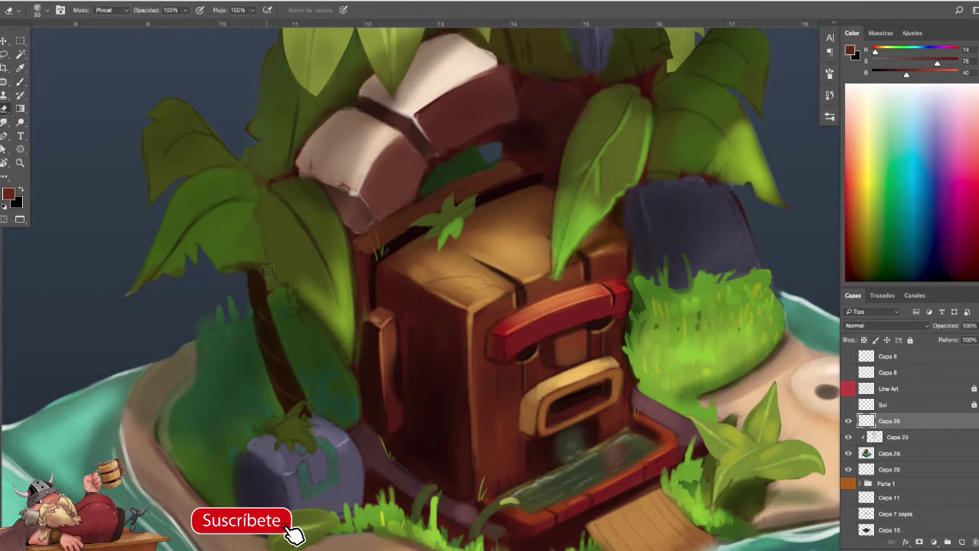
left_click(847, 453, "alt")
left_click(848, 453, "alt")
left_click(866, 454)
left_click(847, 436)
left_click(848, 437)
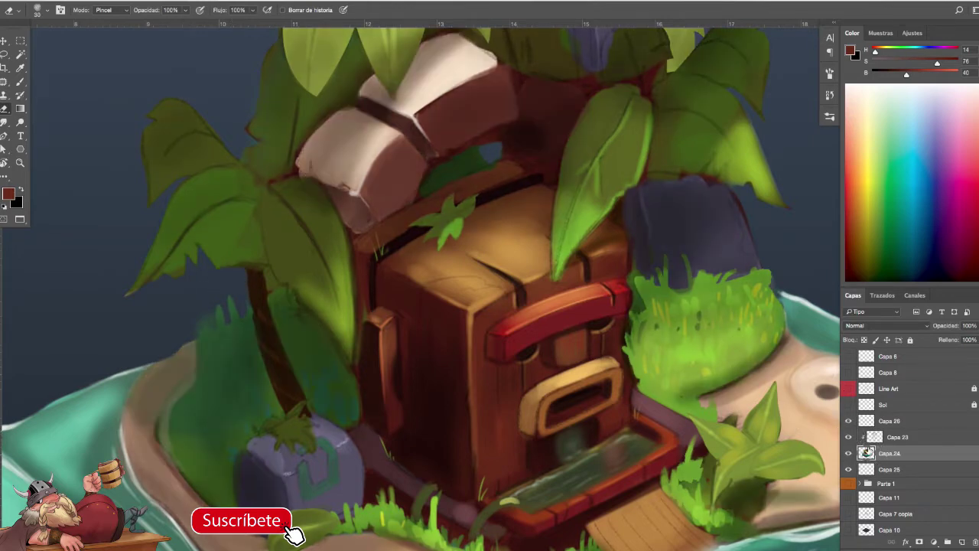
- Retouch the sand and grass behind the small palm on layer Capa 26 with sampled dark green and brown
left_click(888, 420)
key("b")
left_click(234, 381, "alt")
key("bracketright")
left_click(176, 463, "alt")
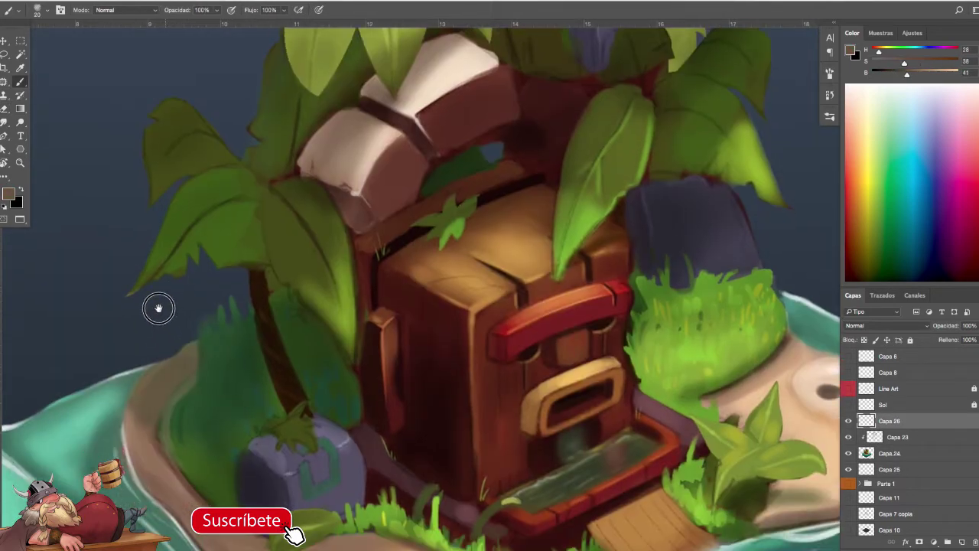
- Define the shoreline below the small rock with a thin outline in sampled dark brown
left_click_drag(284, 451, 232, 168)
left_click(180, 293, "alt")
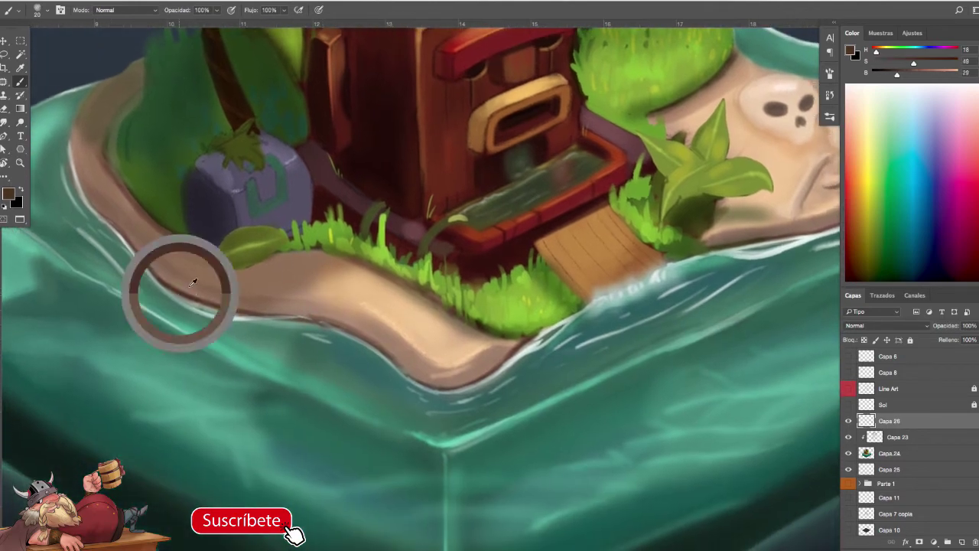
key("bracketleft")
key("bracketleft")
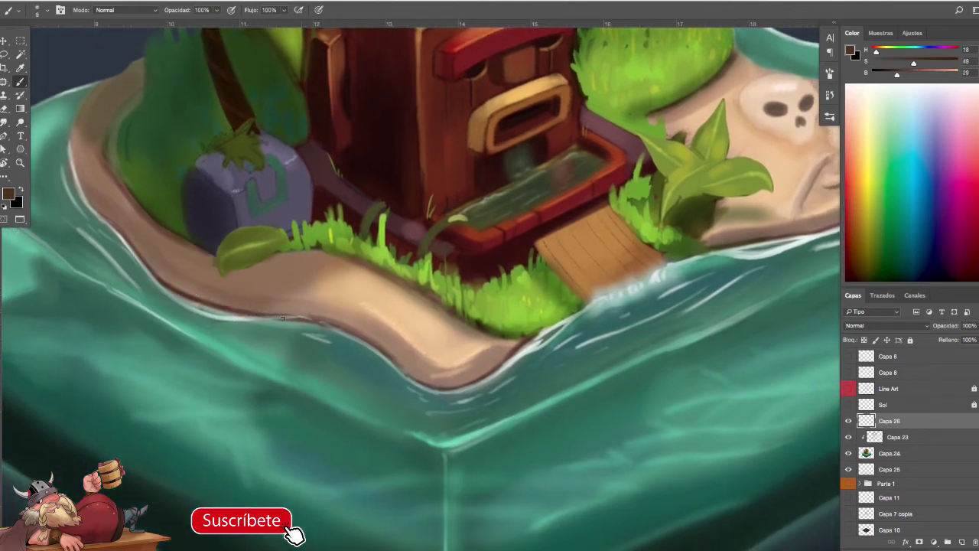
left_click_drag(280, 316, 334, 322)
- Clean up the water around the sand's front tip with a larger brush and sampled dark teal
left_click(424, 401, "alt")
left_click(439, 397, "alt")
key("bracketright")
key("bracketright")
left_click_drag(441, 396, 614, 334)
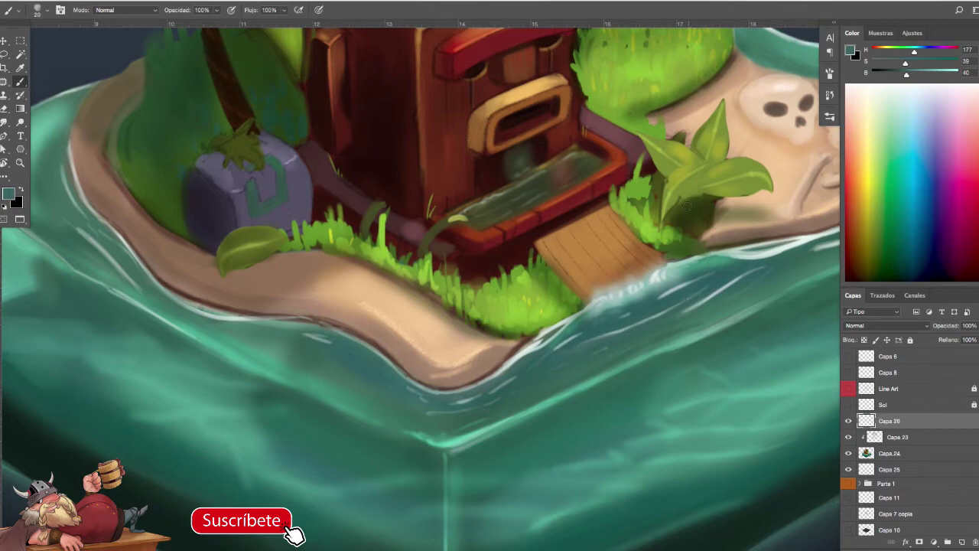
- Refine the upper edge and shaded side of the small purple rock with sampled light and dark purple tones
left_click(554, 220, "alt")
scroll(564, 295, "left", 3)
scroll(564, 295, "up", 2)
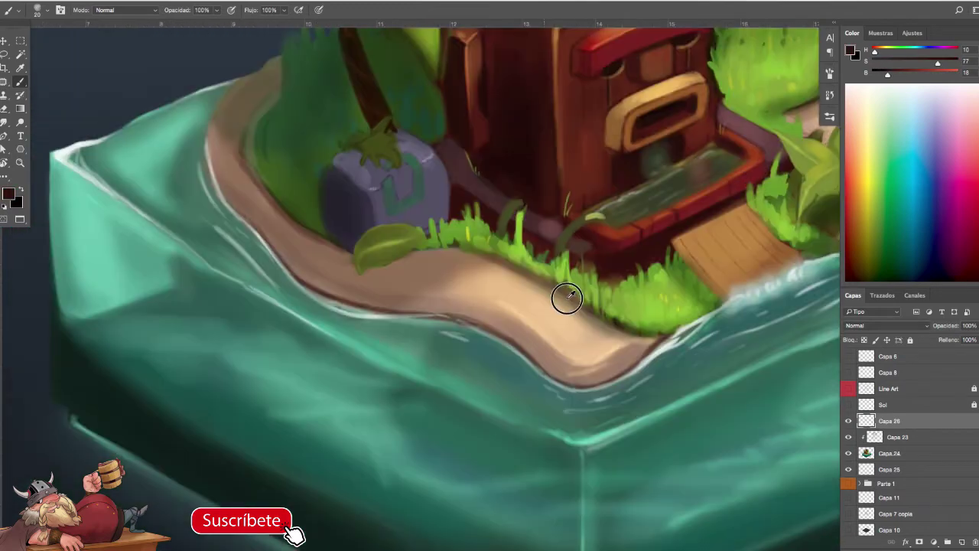
scroll(511, 373, "up", 3)
scroll(511, 373, "right", 1)
left_click(278, 252, "alt")
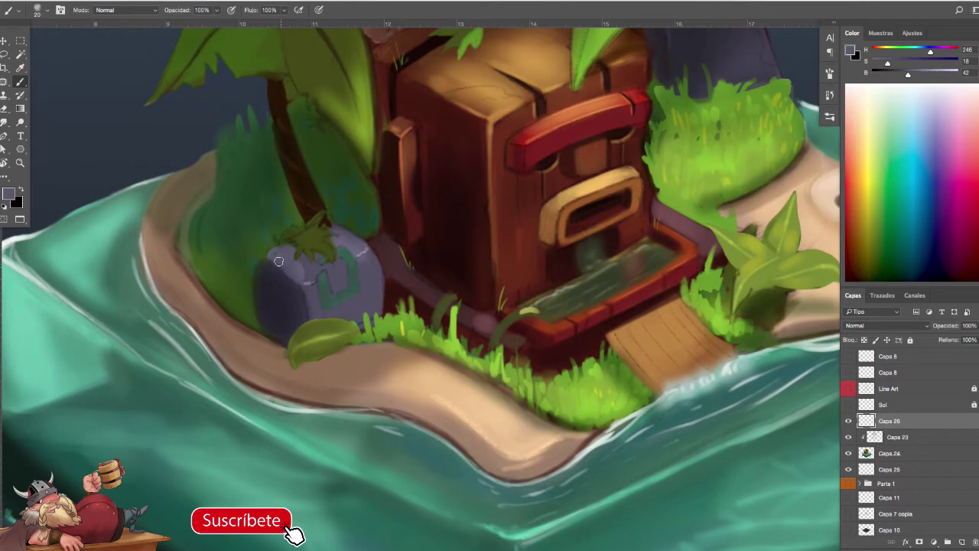
key("bracketleft")
left_click(276, 268, "alt")
left_click(275, 268, "alt")
key("bracketright")
left_click(269, 263, "alt")
key("bracketleft")
key("bracketleft")
mouse_move(266, 259)
left_mouse_down()
mouse_move(259, 286)
mouse_move(268, 264)
left_mouse_up()
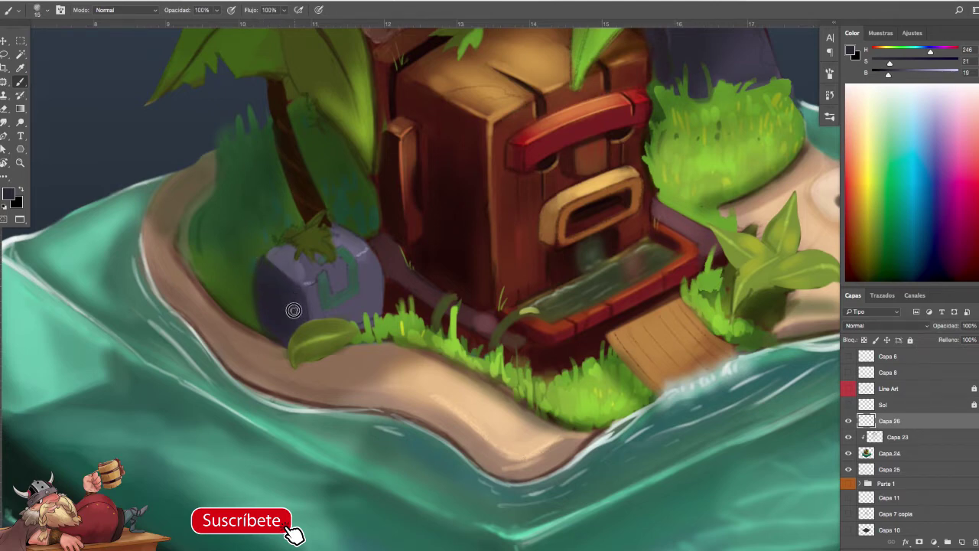
- Paint light green detail on the leaf below the small rock and touch up the plant beside the plank
left_click(320, 337, "alt")
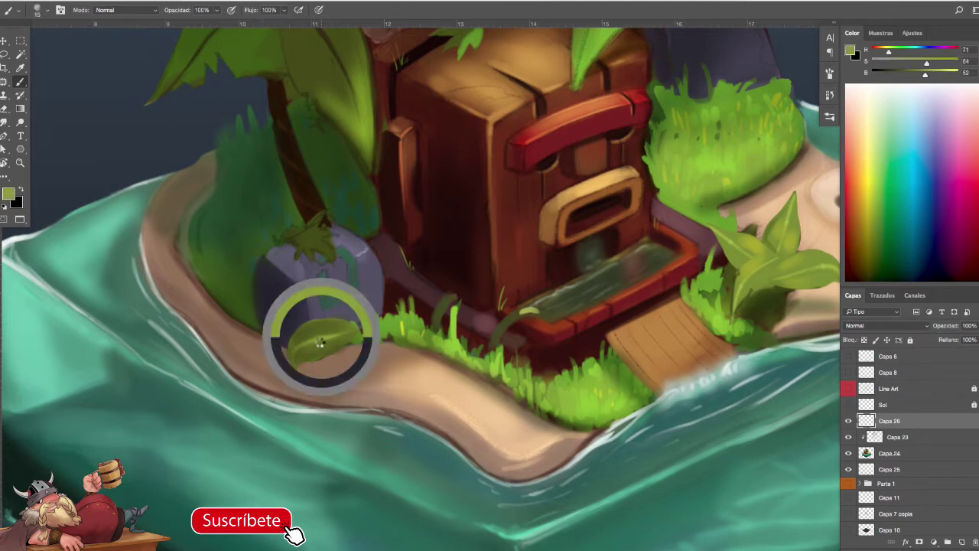
key("bracketleft")
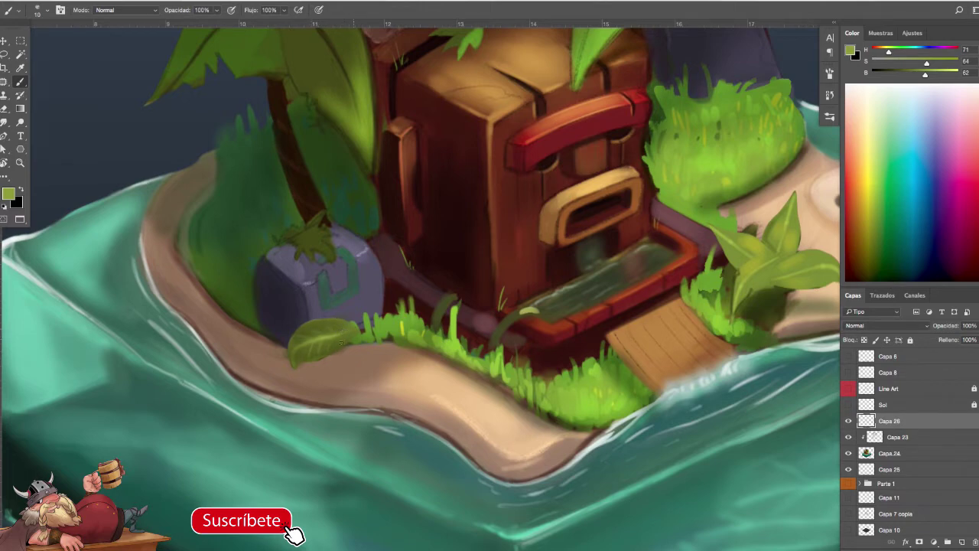
left_click_drag(335, 375, 303, 390)
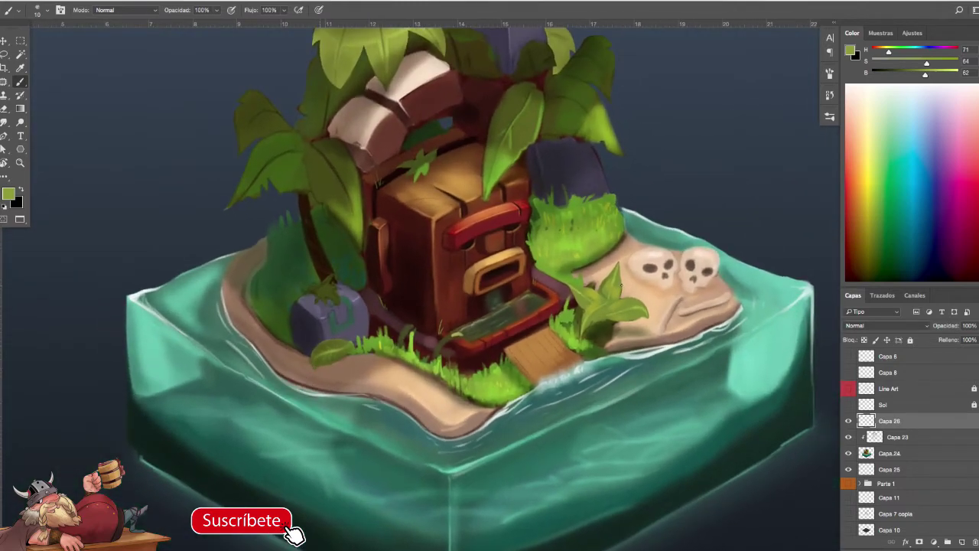
left_click(637, 317)
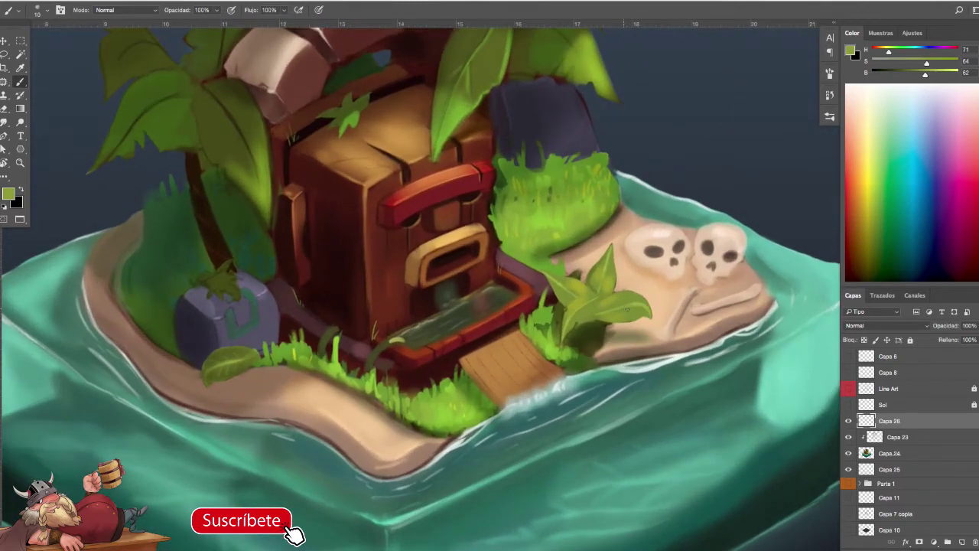
left_click(560, 282, "alt")
mouse_move(639, 338)
left_mouse_down()
mouse_move(614, 339)
mouse_move(628, 332)
left_mouse_up()
- Paint a dark brown shadow on the sand along the base of the grass mound
left_click(581, 269, "alt")
key("bracketright")
key("bracketright")
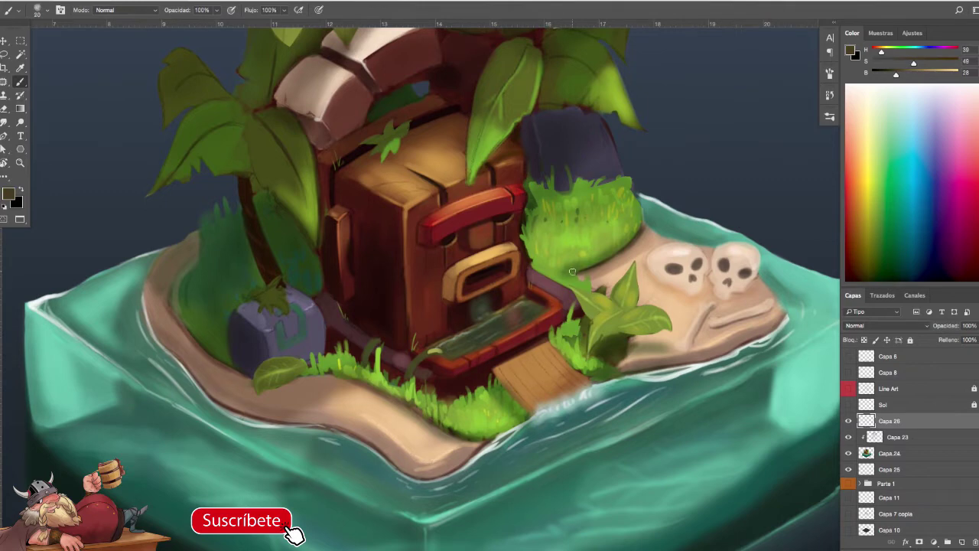
mouse_move(578, 269)
left_mouse_down()
mouse_move(570, 276)
mouse_move(637, 234)
left_mouse_up()
key("bracketleft")
left_click_drag(579, 267, 557, 269)
- Paint grass blades at the mound's base in sampled green raised to 94% brightness, with the brush's Transfer option turned off
left_click(378, 363, "alt")
key("bracketleft")
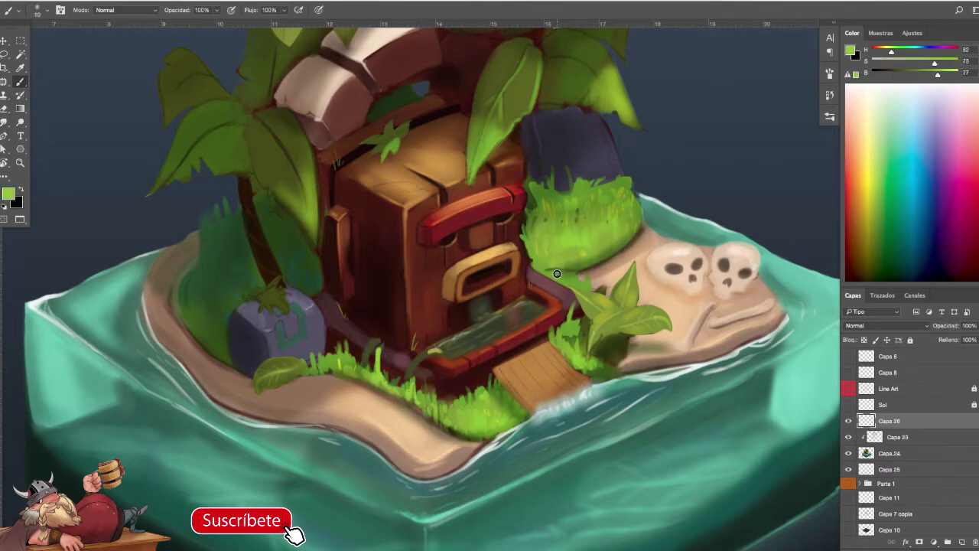
left_click_drag(938, 74, 953, 75)
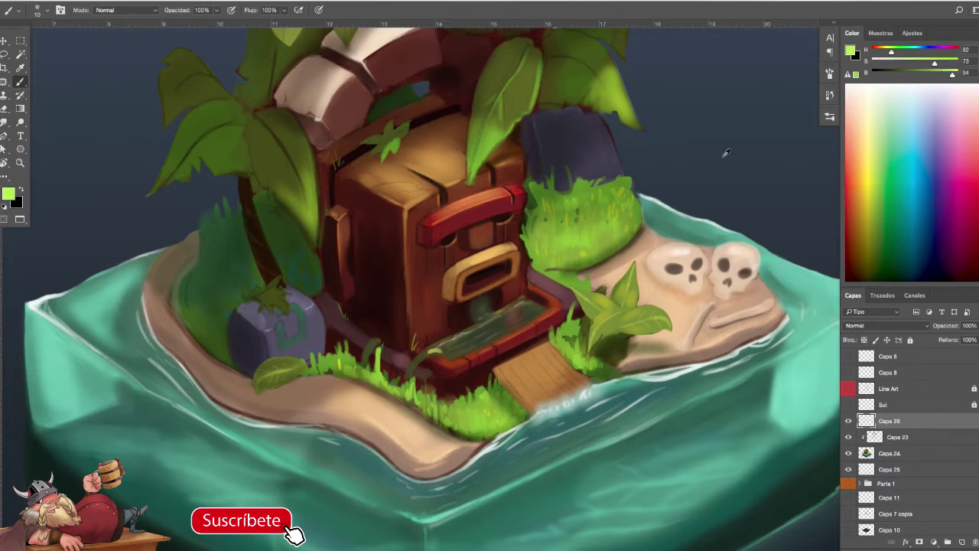
key("F5")
left_click(583, 165)
key("F5")
left_click_drag(563, 275, 580, 279)
- Add small bright green blades over the grass mound and the grass around the plant beside the plank
left_click_drag(728, 413, 708, 430)
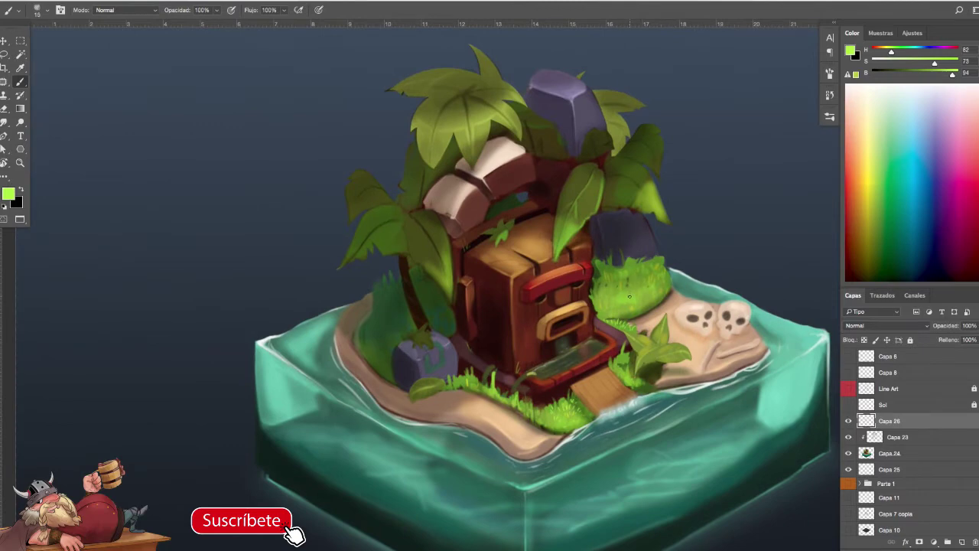
left_click_drag(634, 293, 645, 294)
key("bracketleft")
left_click_drag(613, 368, 620, 358)
left_click_drag(658, 290, 666, 291)
left_click_drag(714, 225, 728, 209)
key("ctrl+alt+z")
key("ctrl+alt+z")
mouse_move(719, 245)
left_mouse_down()
mouse_move(715, 208)
mouse_move(730, 237)
left_mouse_up()
key("ctrl+alt+z")
key("ctrl+alt+z")
key("ctrl+alt+z")
- Add a bright green highlight to the large leaf hanging in front of the chest
left_click_drag(733, 275, 796, 271)
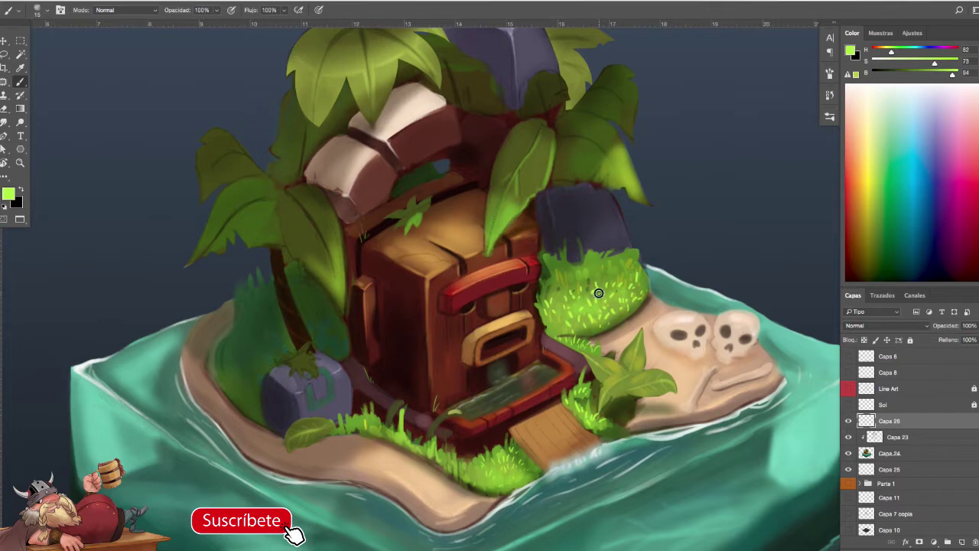
left_click(727, 307, "alt")
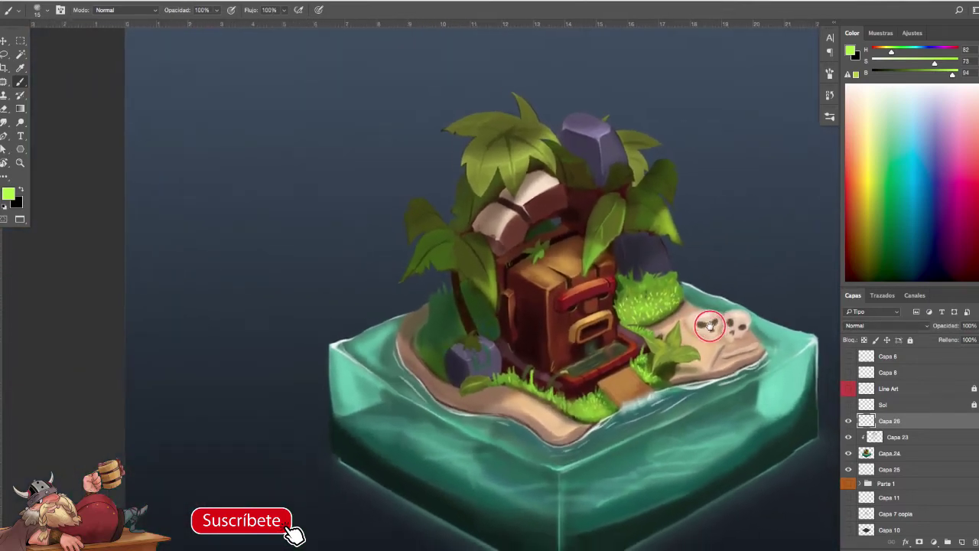
left_click_drag(710, 325, 731, 324)
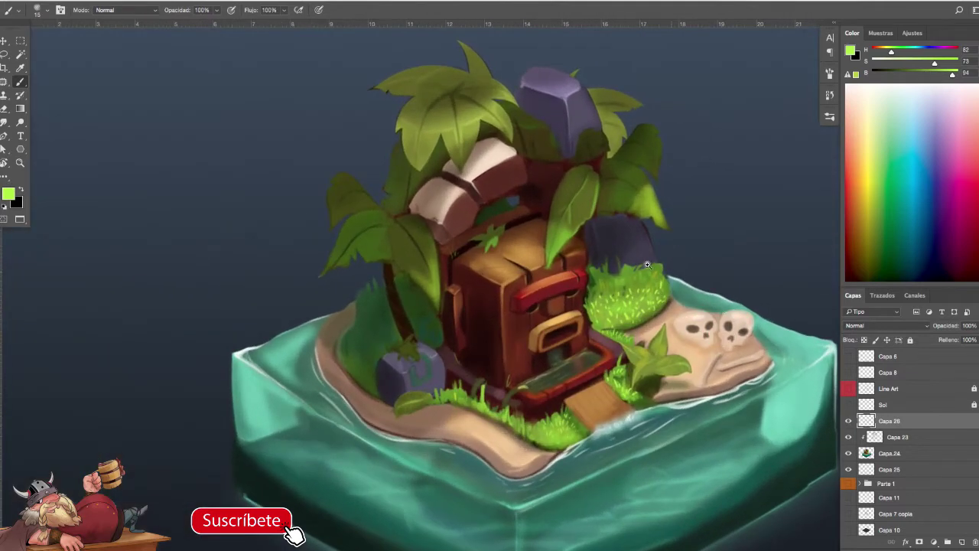
left_click_drag(559, 244, 547, 269)
key("F5")
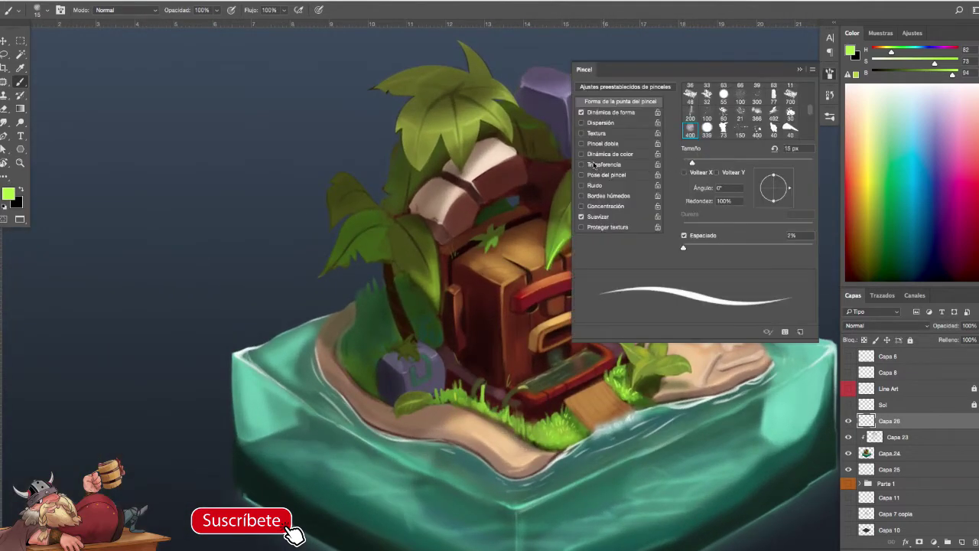
key("F5")
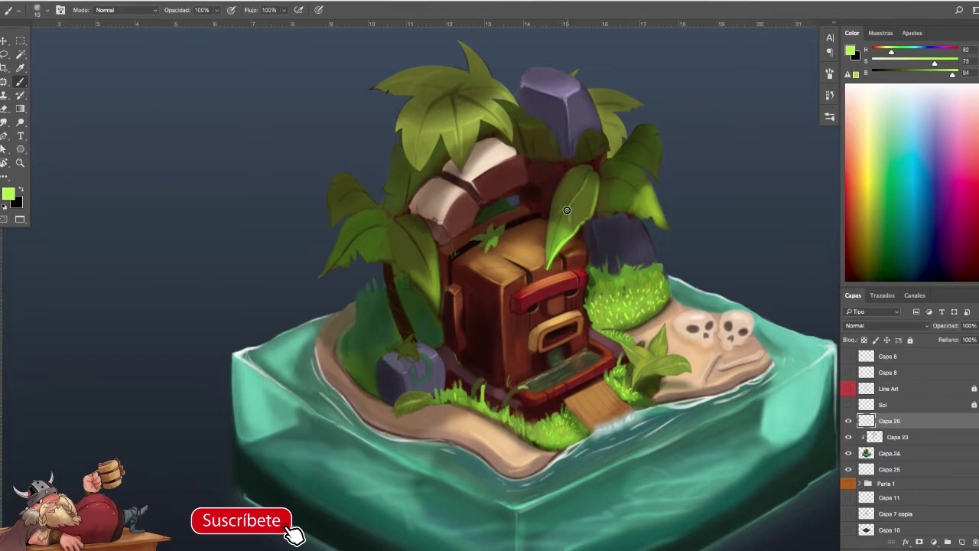
- Soften the highlight on the large hanging leaf with sampled green, and retouch the lower arch stone with sampled colours
left_click(561, 240, "alt")
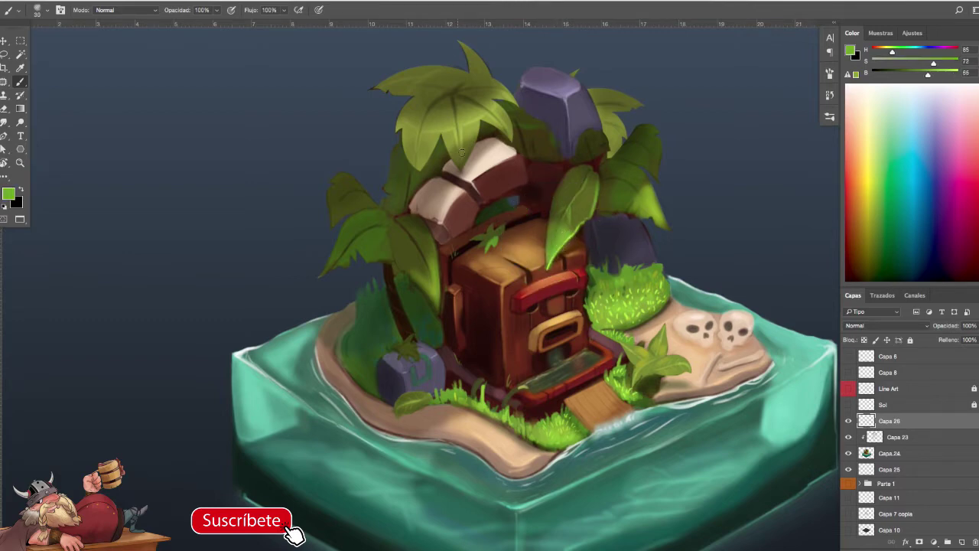
left_click(460, 148, "alt")
left_click(429, 209, "alt")
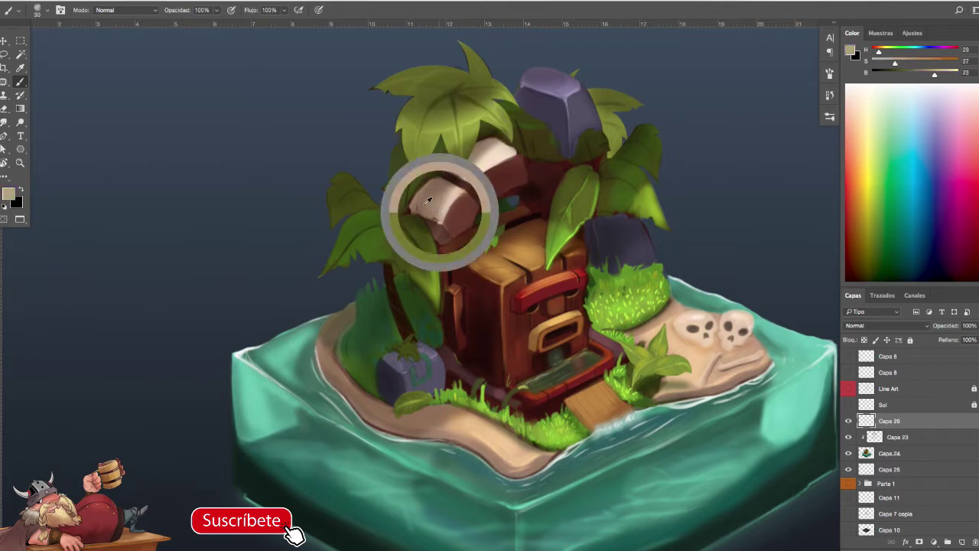
left_click(419, 210, "alt")
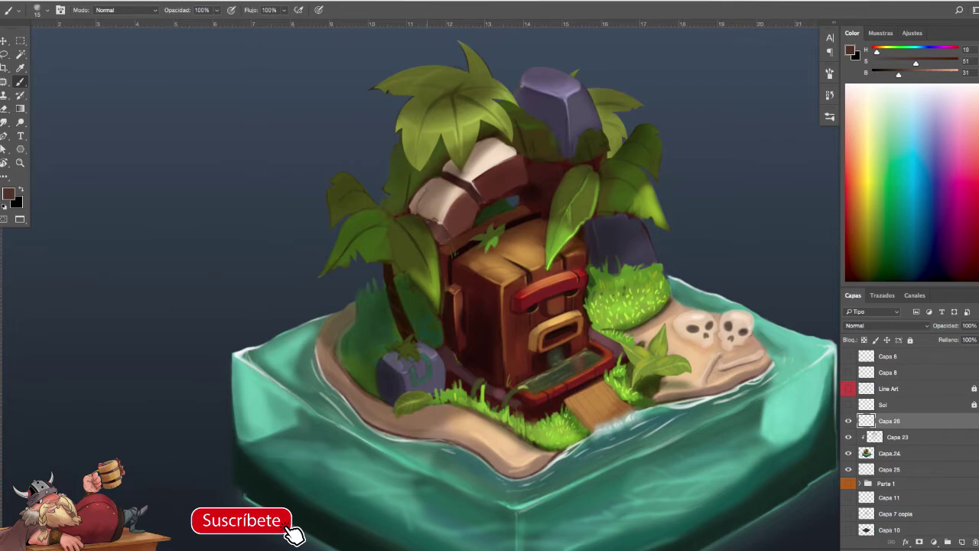
- Define the gap between the arch stones and their shaded undersides with sampled dark browns
left_click(472, 188, "alt")
left_click_drag(467, 179, 481, 163)
left_click(499, 207, "alt")
left_click(534, 189, "alt")
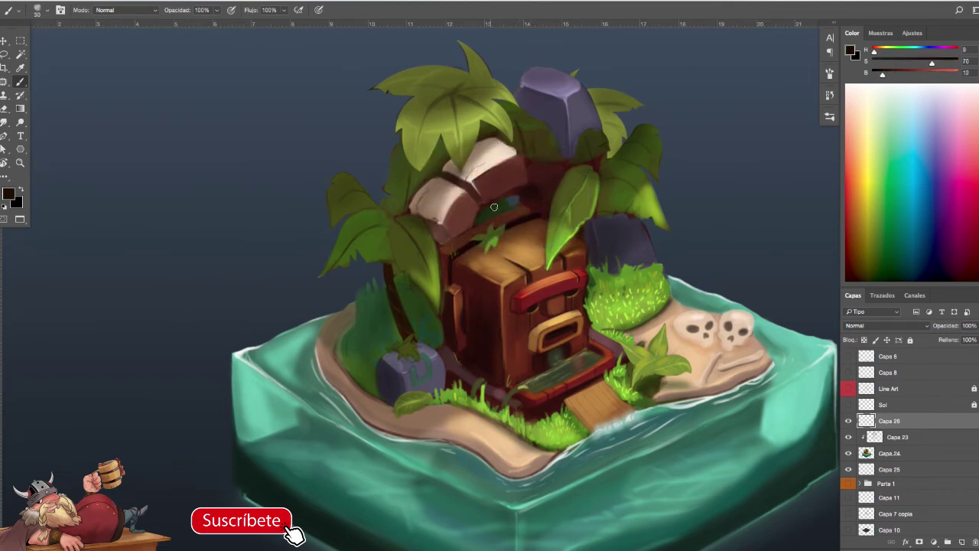
left_click(486, 199, "alt")
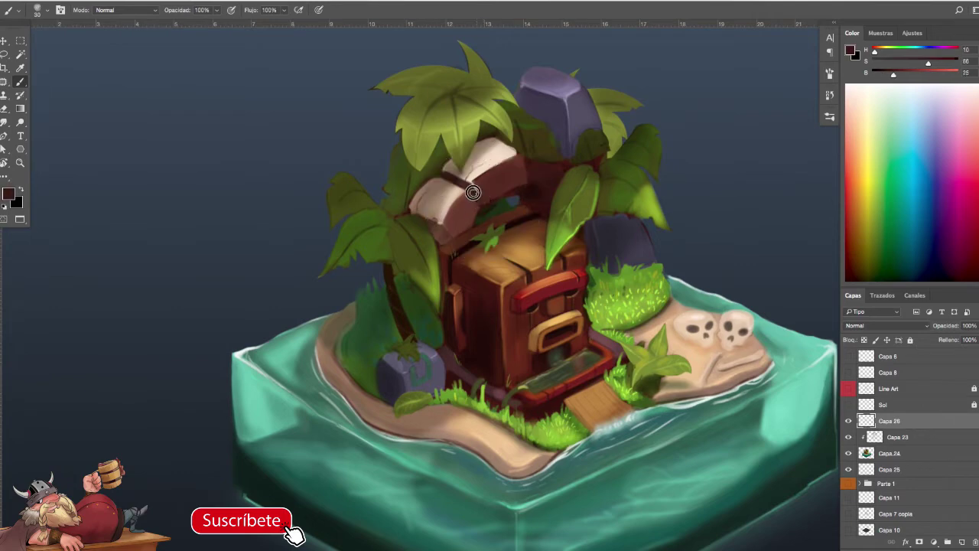
- Sample a brown from the chest and switch to the 30 px soft round brush with the Transfer option turned on
left_click(389, 275, "alt")
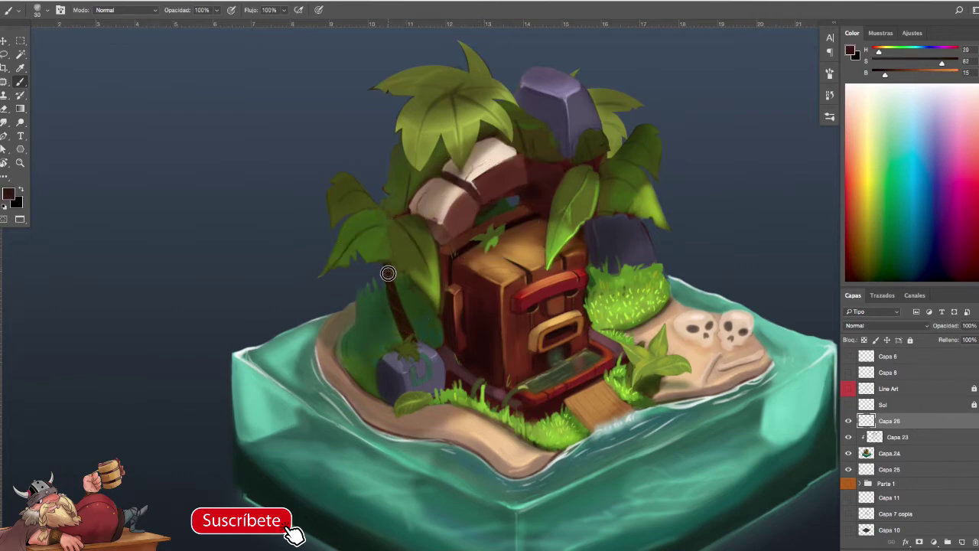
left_click(465, 292, "alt")
key("F5")
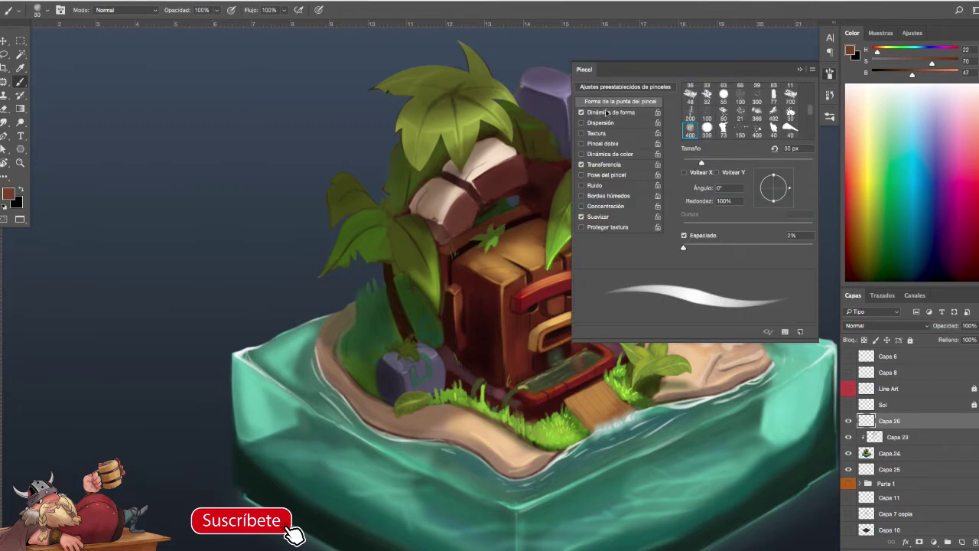
left_click(829, 114)
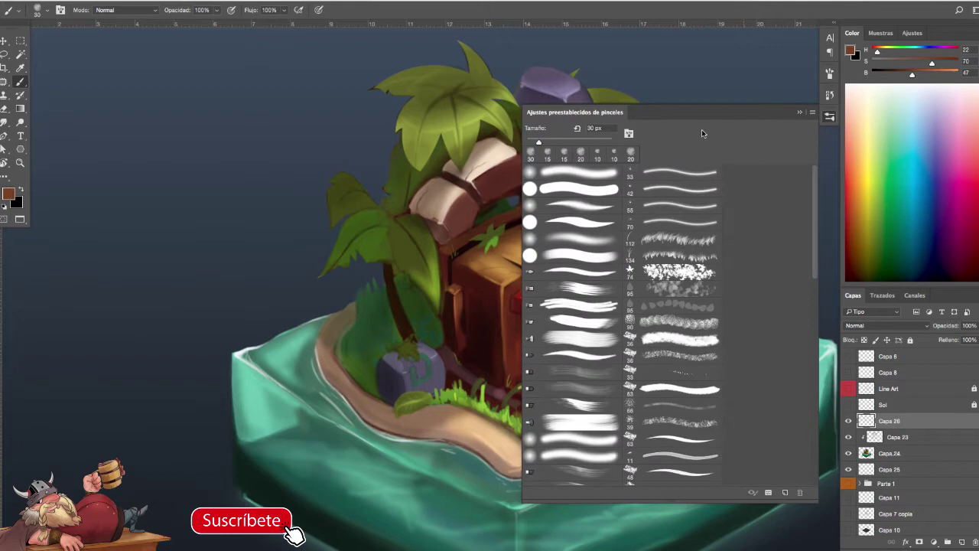
left_click(585, 176)
key("F5")
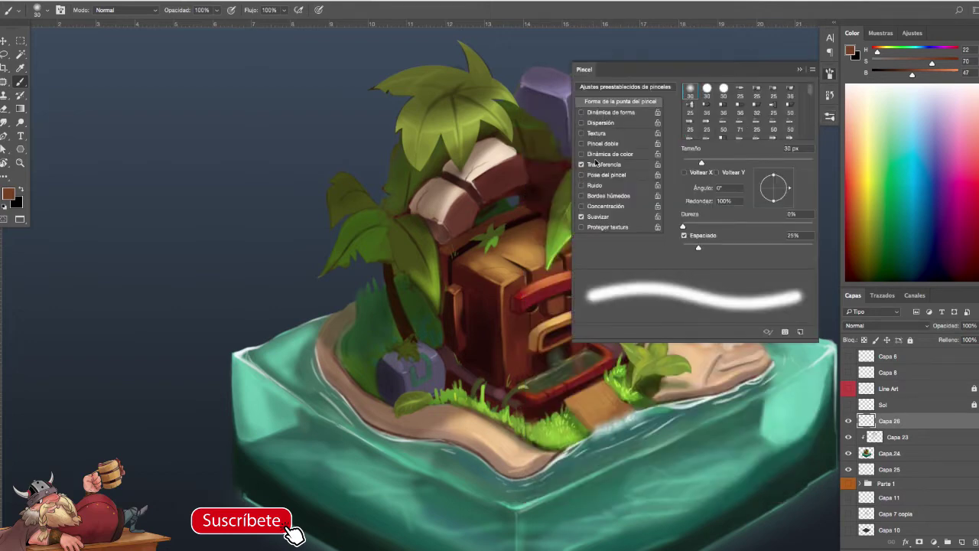
key("F5")
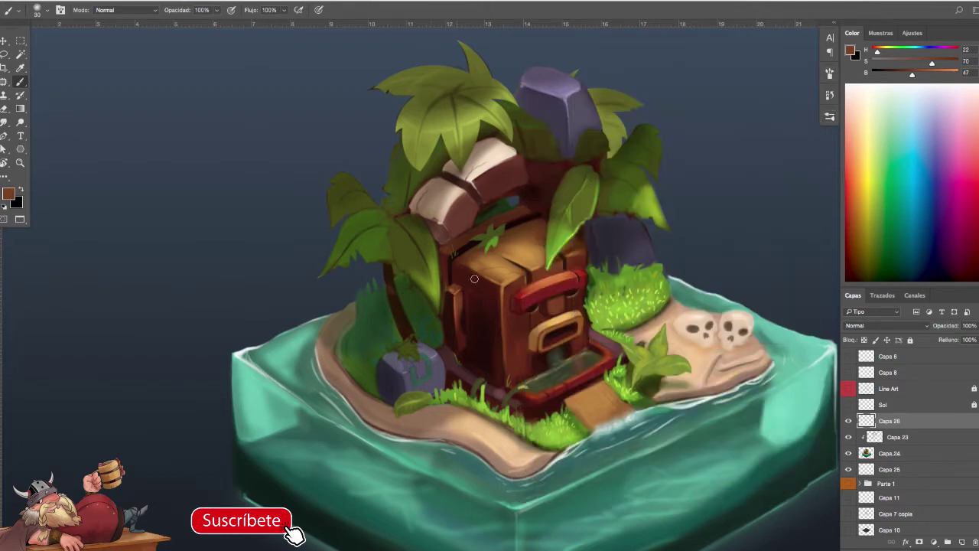
- Paint an ochre highlight down the small palm's trunk with colour sampled from the chest, touching it up with sampled dark brown
left_click(489, 260, "alt")
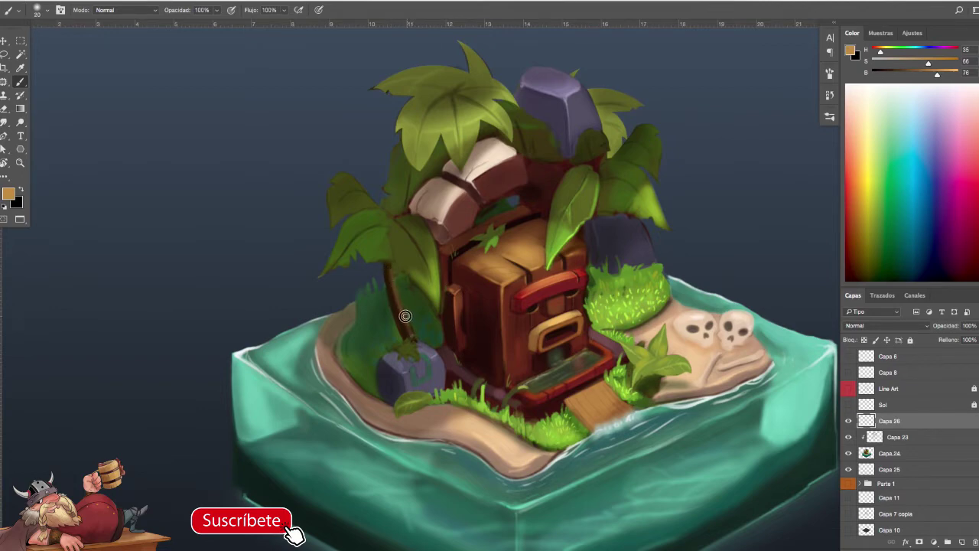
mouse_move(674, 351)
left_mouse_down()
mouse_move(627, 353)
mouse_move(660, 353)
left_mouse_up()
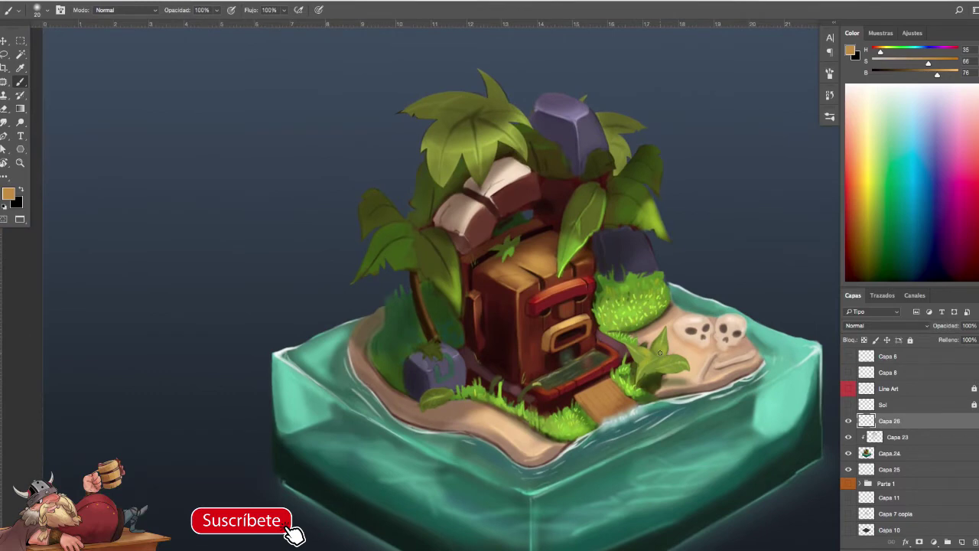
left_click(418, 304, "alt")
left_click_drag(415, 277, 417, 291)
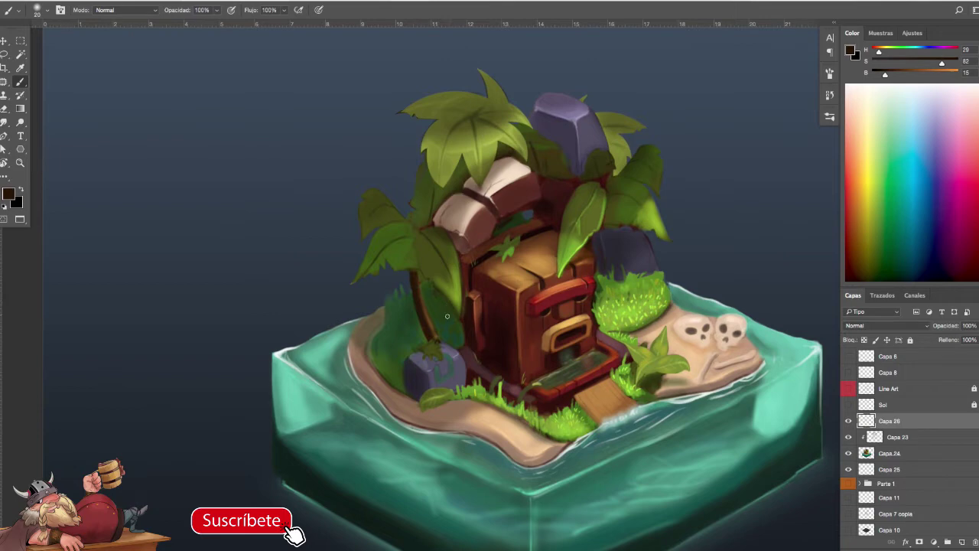
mouse_move(416, 283)
left_mouse_down()
mouse_move(421, 302)
mouse_move(416, 286)
left_mouse_up()
- Add fine light strokes to the lower palm trunk with a 10 px brush in tan sampled from the chest
left_click_drag(553, 337, 558, 341)
left_click(506, 269, "alt")
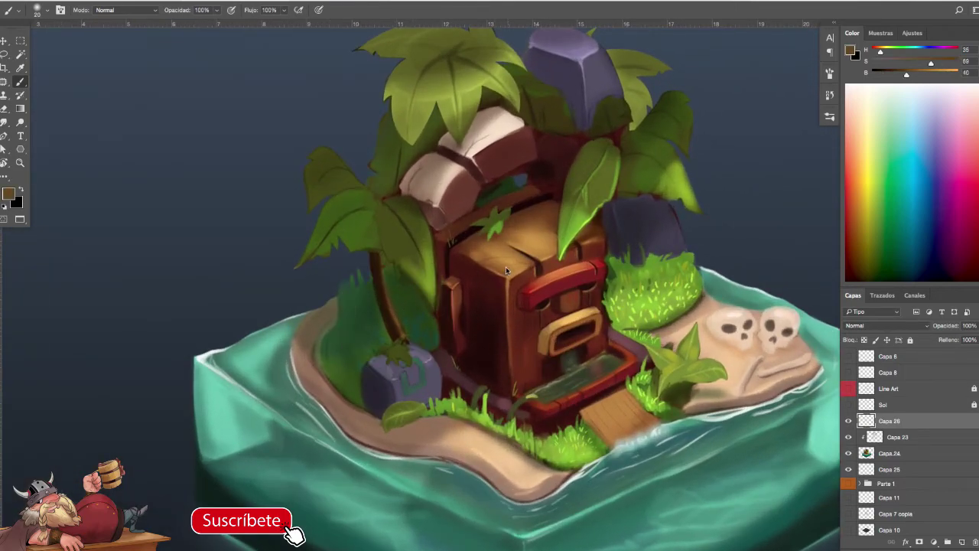
left_click(525, 266, "alt")
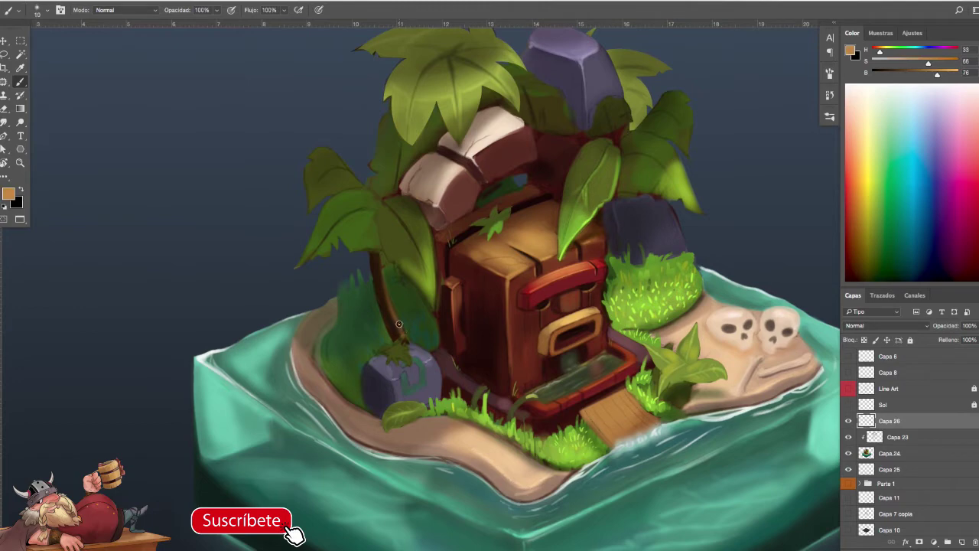
scroll(472, 367, "down", 3)
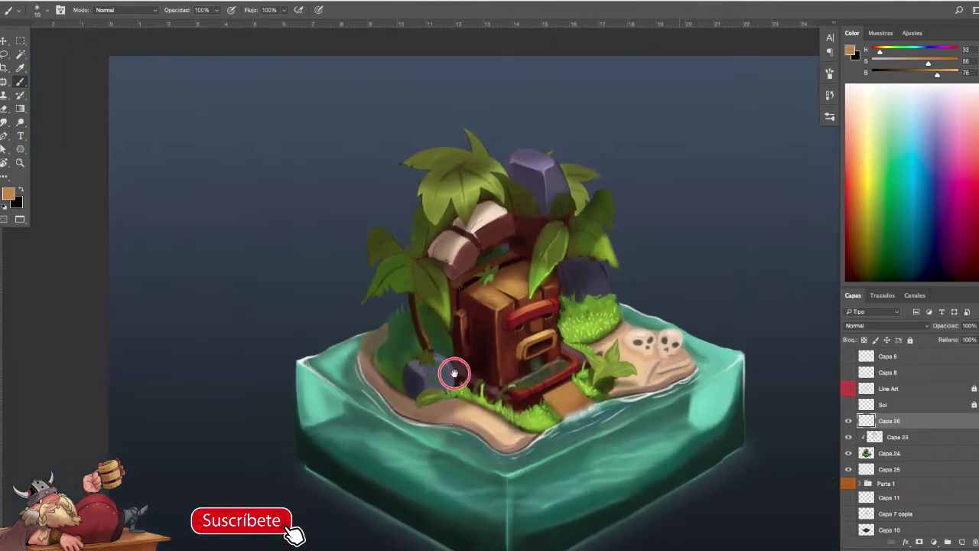
scroll(646, 377, "up", 3)
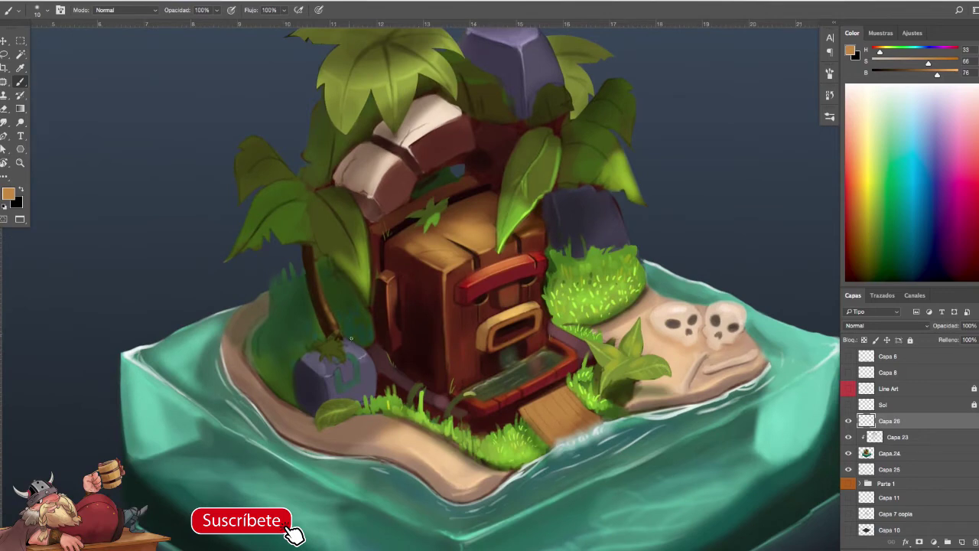
- Lighten the edges of the small rock below the palm in sampled purple adjusted to 13% saturation and 56% brightness
left_click(366, 365, "alt")
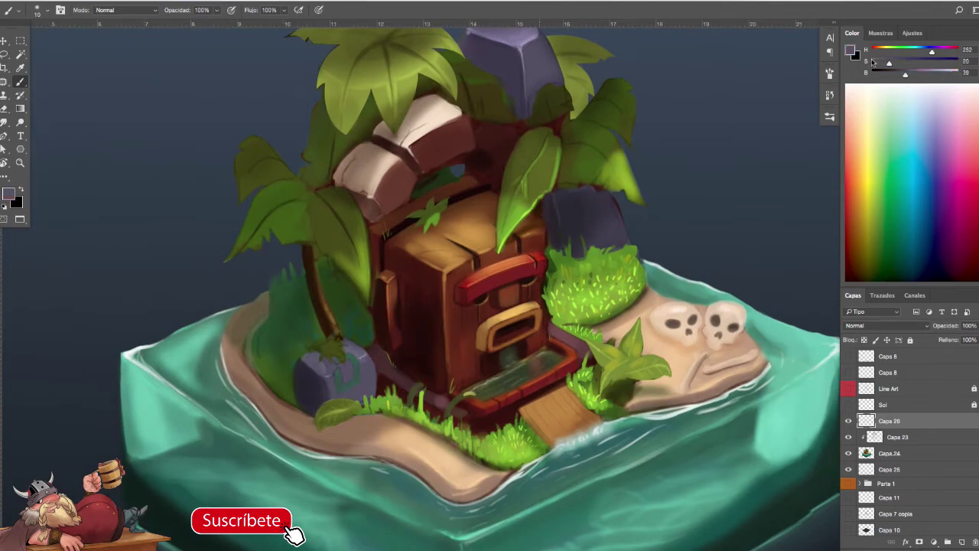
left_click(851, 51)
left_click_drag(675, 337, 670, 328)
left_click(887, 264)
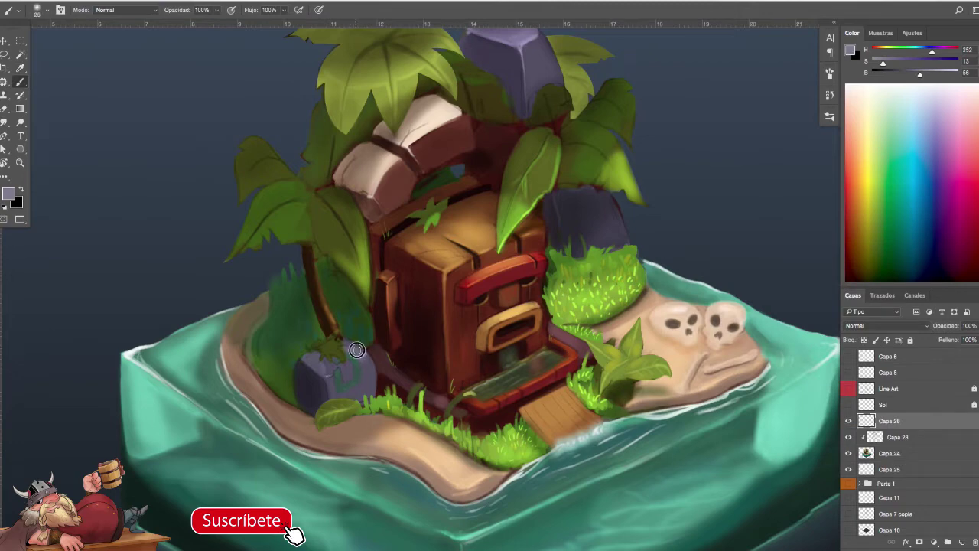
mouse_move(370, 367)
left_mouse_down()
mouse_move(364, 361)
mouse_move(366, 375)
left_mouse_up()
left_click_drag(599, 367, 585, 372)
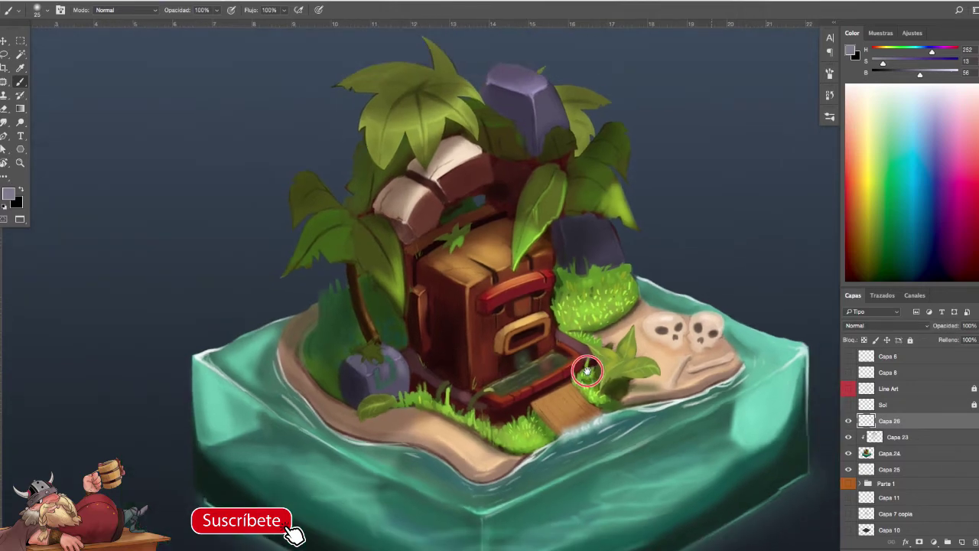
- Retouch the top face of the tall rock with lighter and darker purples sampled from it
left_click(537, 82, "alt")
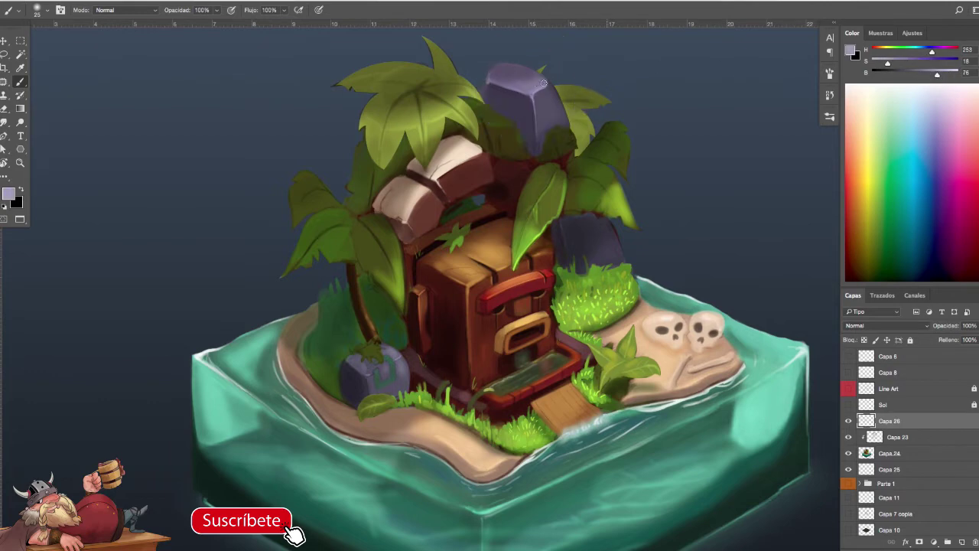
left_click(505, 74, "alt")
key("bracketright")
left_click_drag(504, 73, 541, 77)
scroll(678, 240, "down", 5)
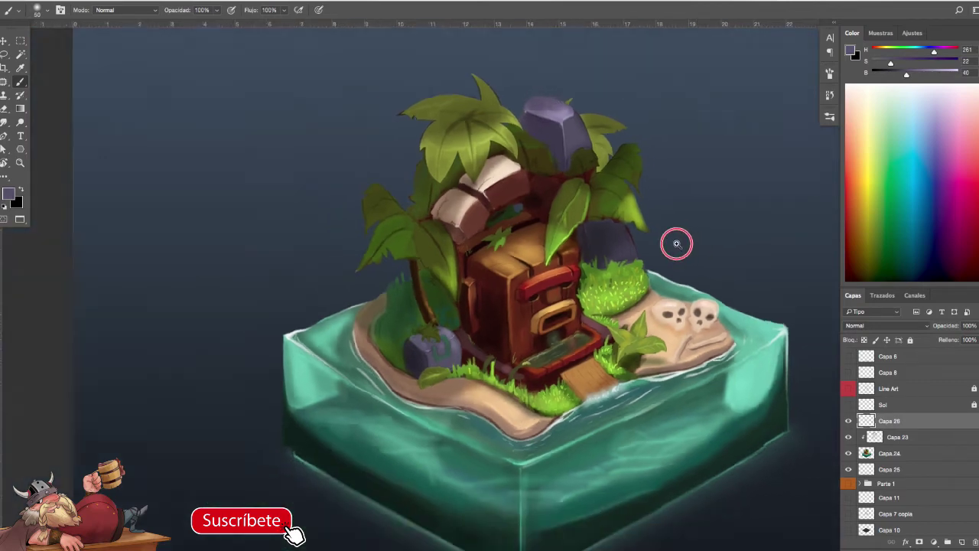
left_click_drag(602, 262, 591, 265)
mouse_move(607, 79)
left_mouse_down()
mouse_move(680, 189)
mouse_move(697, 187)
left_mouse_up()
key("ctrl+z")
scroll(631, 328, "up", 2)
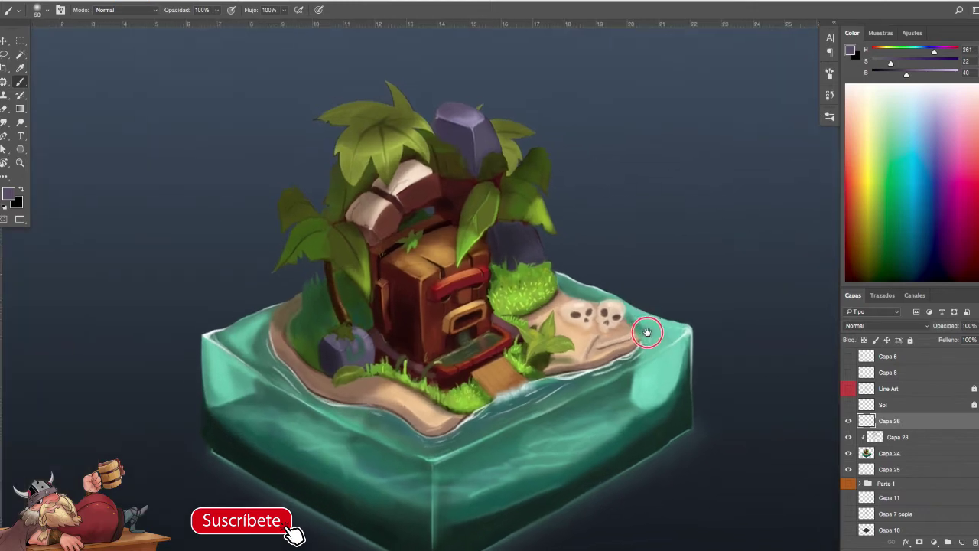
scroll(531, 389, "down", 2)
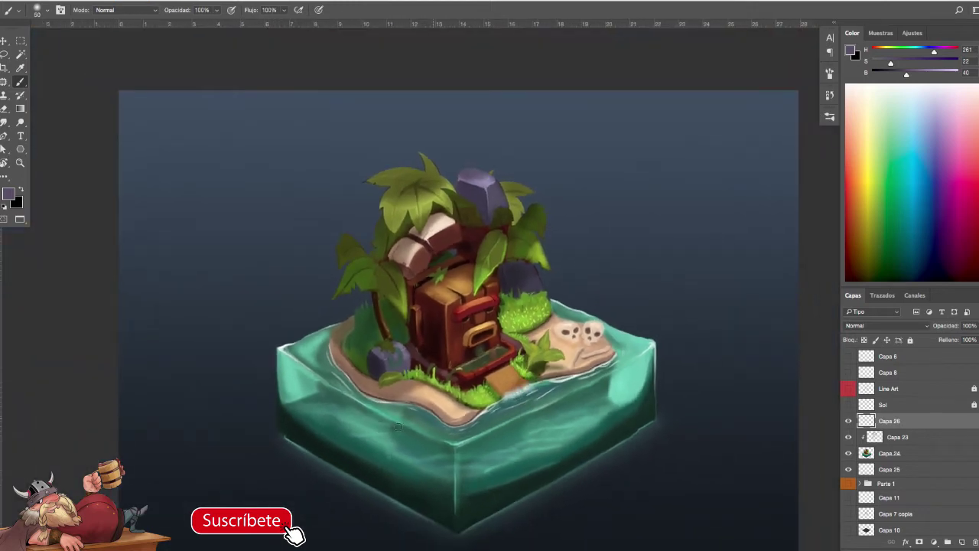
- Blend the shading on the water block's front-left face with greens sampled from the water
left_click(335, 417, "alt")
left_click(329, 401, "alt")
left_click(329, 409, "alt")
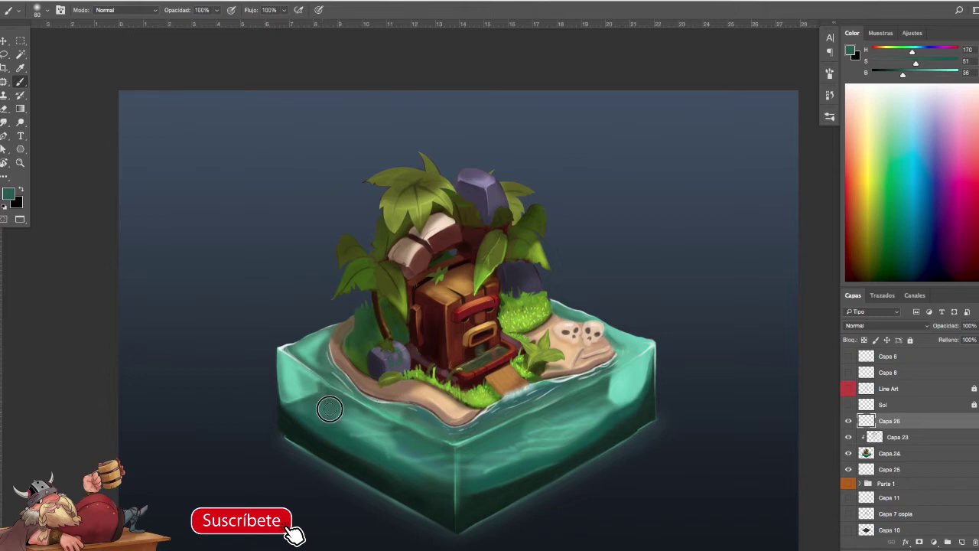
left_click(420, 442, "alt")
- Brighten the left corner of the water block with a large soft brush in sampled aqua raised to 100% brightness
left_click(621, 390, "alt")
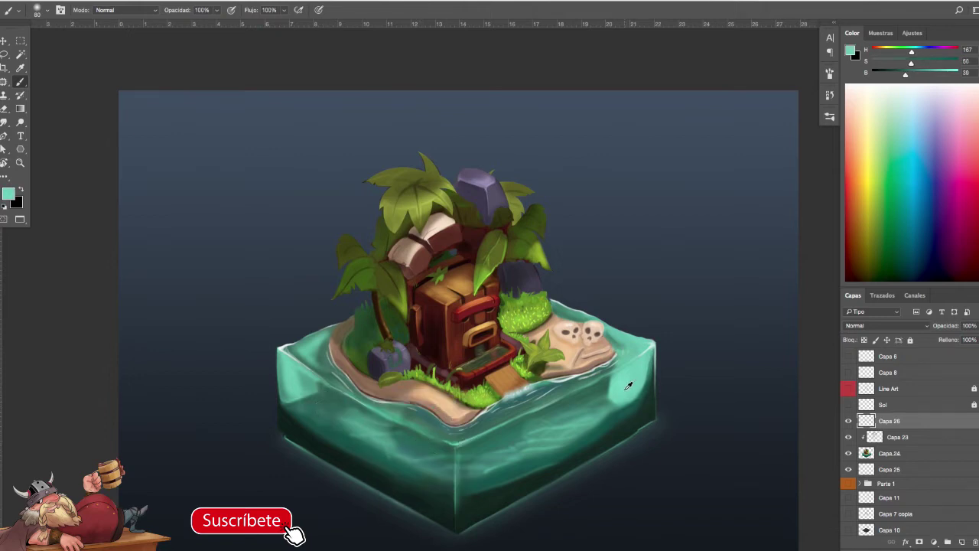
left_click_drag(952, 77, 931, 79)
left_click(293, 381, "alt")
left_click_drag(942, 75, 971, 78)
key("bracketright")
key("bracketright")
key("bracketright")
key("bracketright")
key("bracketright")
left_click_drag(289, 368, 300, 392)
key("bracketleft")
key("bracketleft")
key("bracketleft")
key("bracketleft")
key("bracketleft")
key("bracketleft")
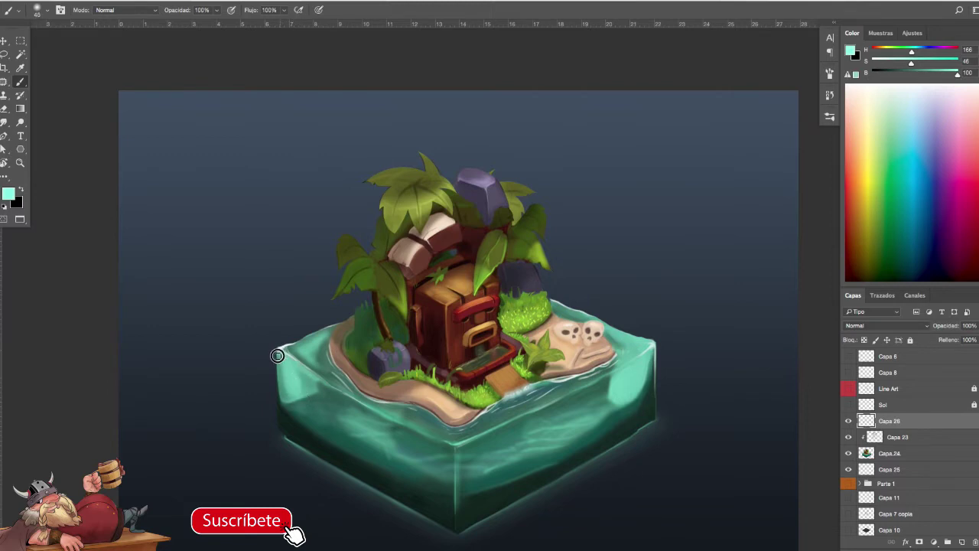
- Switch to a 20 px brush preset, turn on its Texture option and choose a different texture mode
key("F5")
scroll(690, 115, "down", 3)
left_click(691, 129)
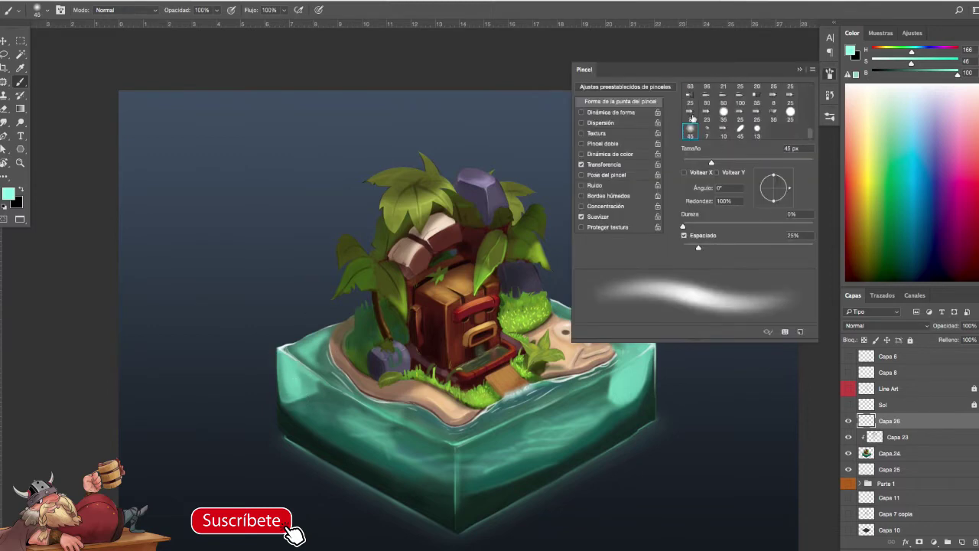
left_click(829, 116)
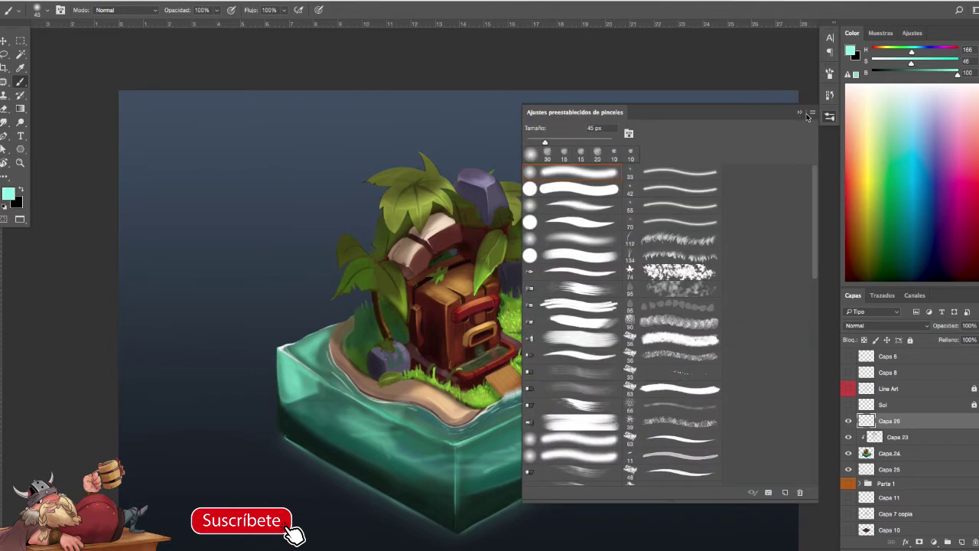
left_click(597, 158)
key("F5")
left_click(581, 133)
left_click(596, 133)
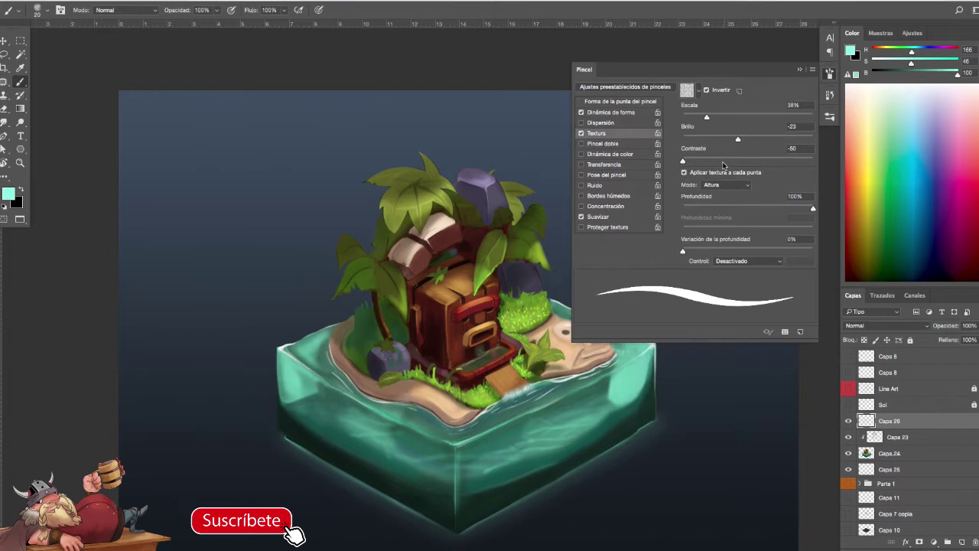
left_click(727, 186)
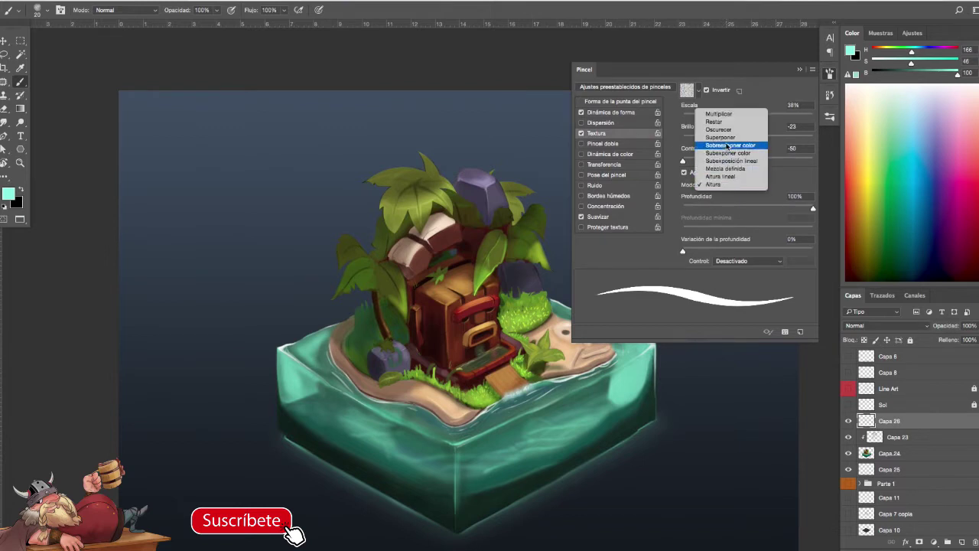
left_click(727, 125)
key("F5")
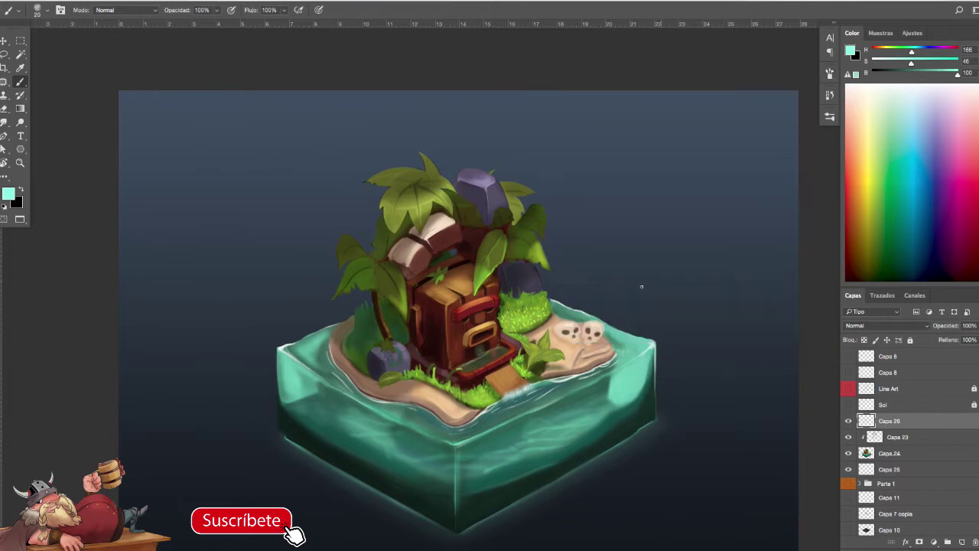
- Paint a highlight down the water block's left vertical edge in off-white sampled from its corner
scroll(599, 359, "up", 5)
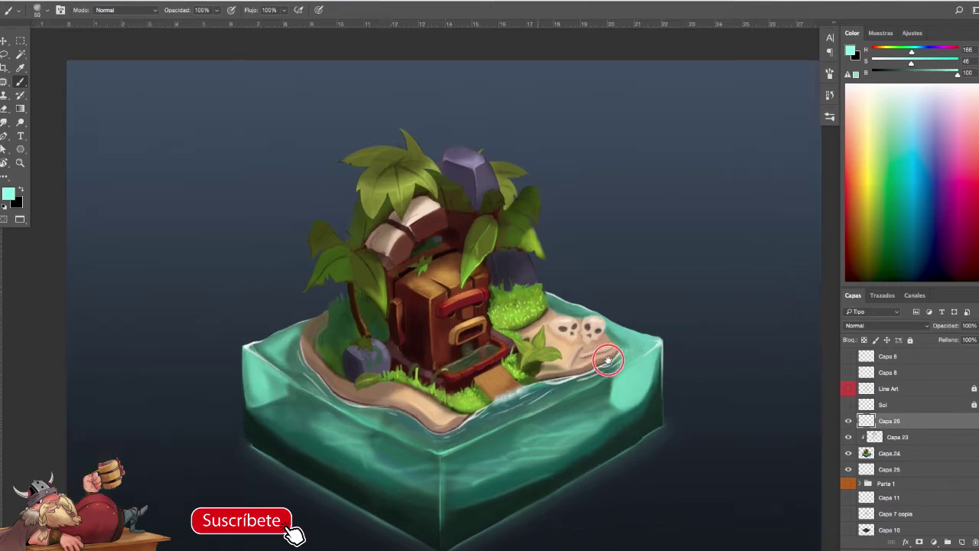
scroll(347, 317, "down", 2)
left_click(201, 255, "alt")
key("bracketleft")
left_click_drag(194, 257, 197, 335)
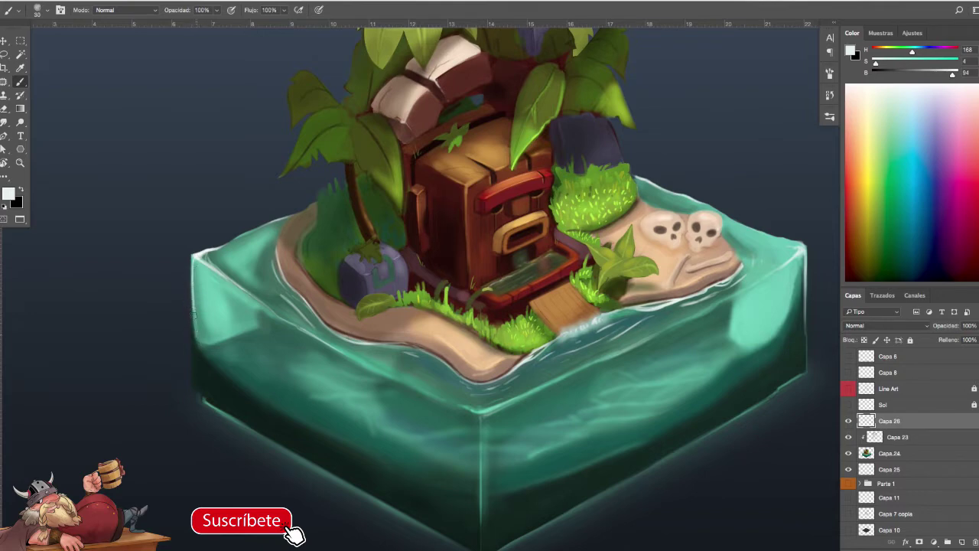
- Paint off-white highlights down the front and right vertical edges of the water block with a larger brush
key("bracketright")
left_click_drag(479, 414, 481, 473)
left_click_drag(478, 438, 417, 440)
left_click_drag(743, 250, 745, 300)
left_click_drag(743, 261, 745, 323)
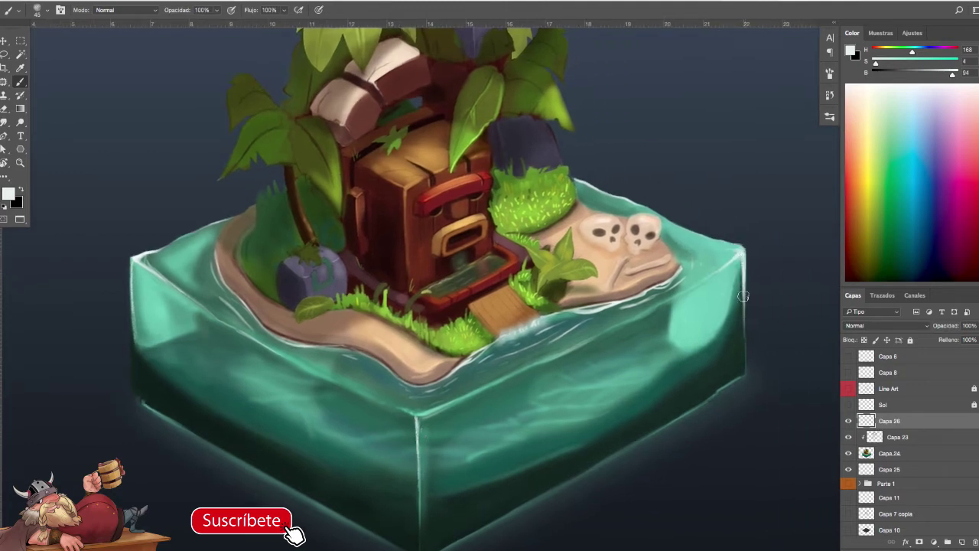
- Extend the off-white highlights at the water block's right corner and from the front corner along its right upper edge
left_click_drag(739, 254, 737, 247)
left_click_drag(749, 321, 731, 324)
scroll(731, 325, "down", 1)
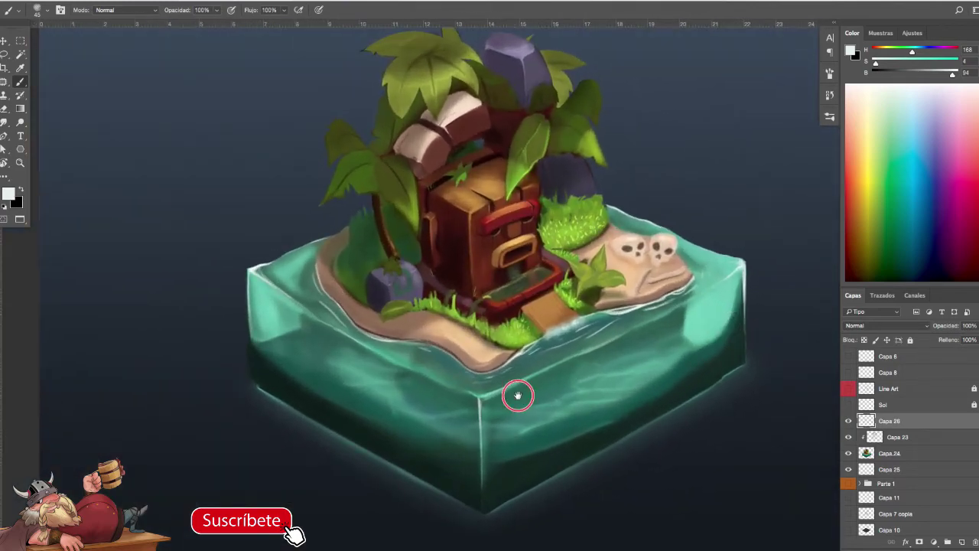
scroll(479, 399, "up", 2)
left_click_drag(474, 399, 564, 358)
scroll(505, 402, "down", 2)
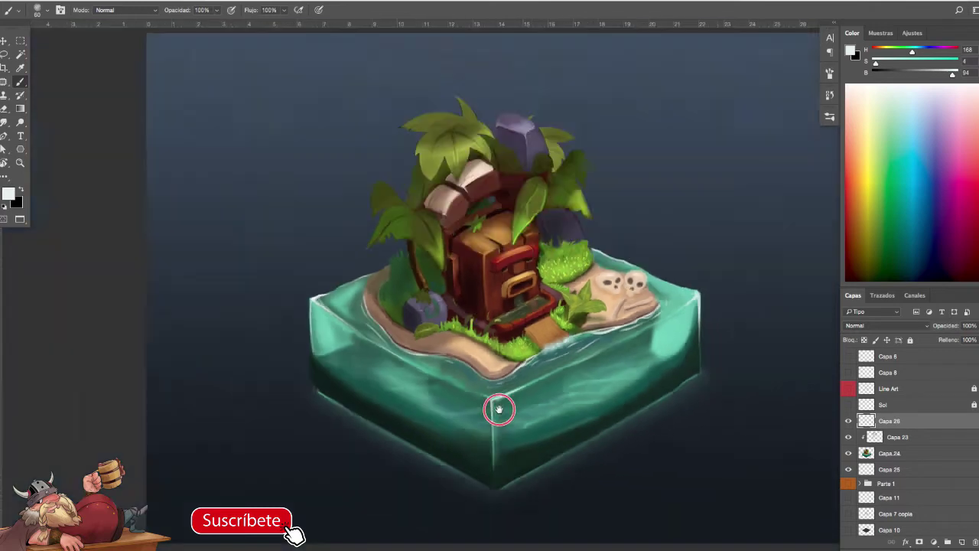
- Rotate the canvas and refine the water block's left upper edge near the front corner using off-white and sampled aqua
key("r")
left_click_drag(623, 360, 544, 418)
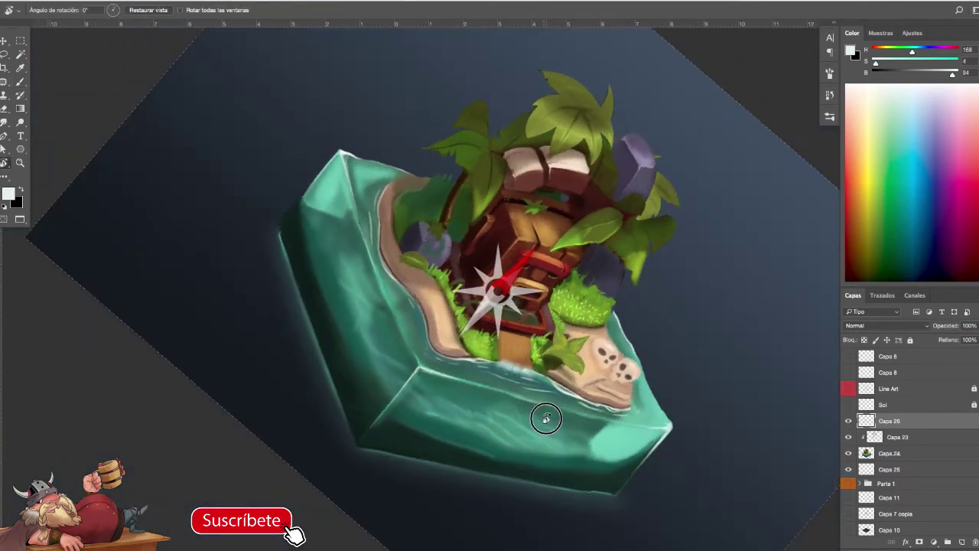
scroll(449, 300, "up", 2)
key("b")
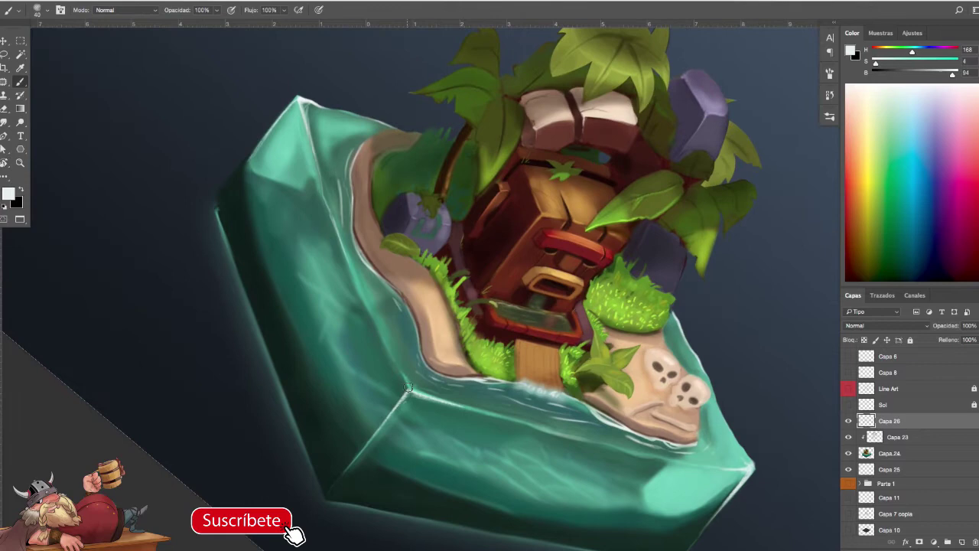
left_click_drag(409, 389, 381, 337)
left_click(341, 132, "alt")
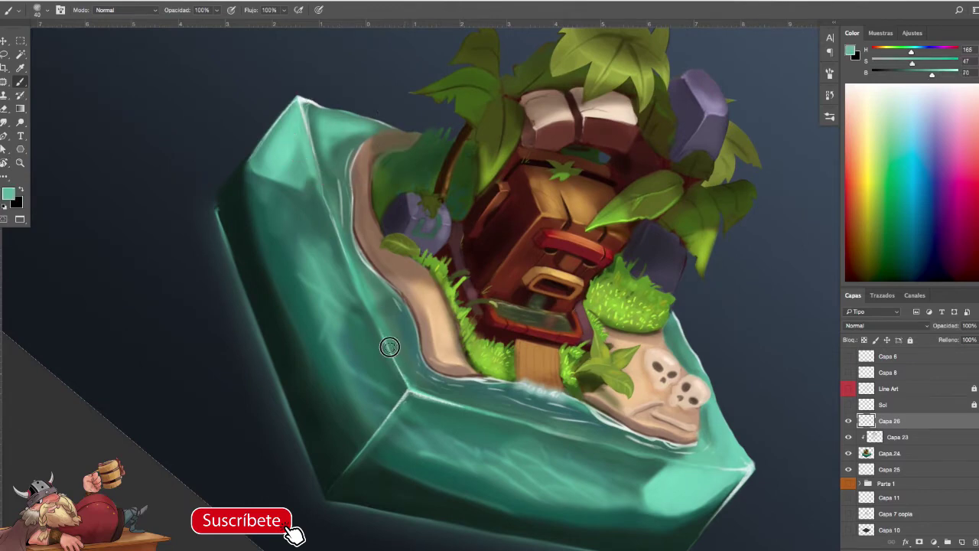
left_click_drag(397, 361, 410, 378)
left_click(418, 390, "alt")
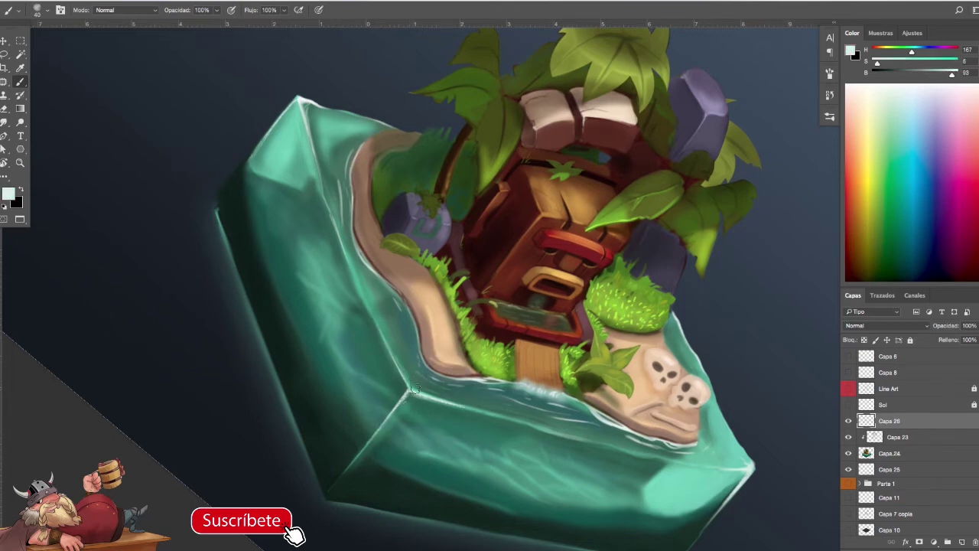
left_click(558, 448, "alt")
- Restore the upright canvas view and sample dark olive green from the left palm's leaves with the brush enlarged to 70 px
key("r")
left_click_drag(677, 464, 676, 344)
scroll(730, 312, "up", 2)
key("b")
scroll(554, 284, "up", 1)
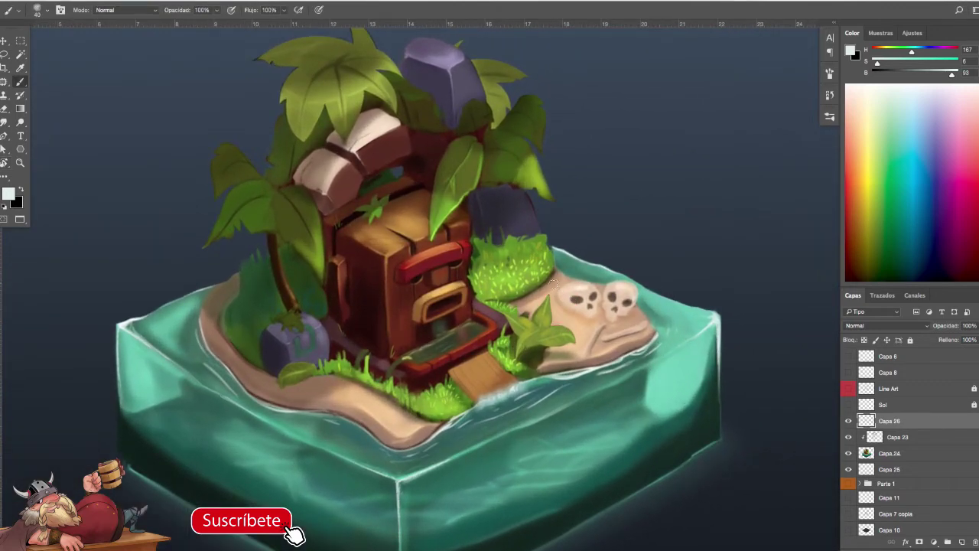
left_click(286, 208, "alt")
key("bracketright")
key("bracketright")
key("bracketright")
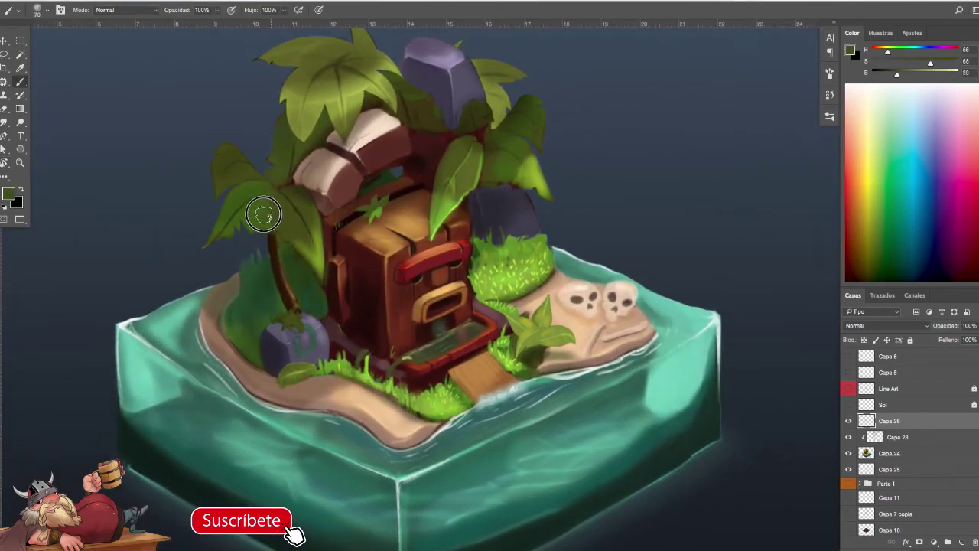
left_click(273, 228, "alt")
- Turn off the brush's Shape Dynamics, turn on Transfer, and sample darker tones from the left palm and the foliage around the arch
key("F5")
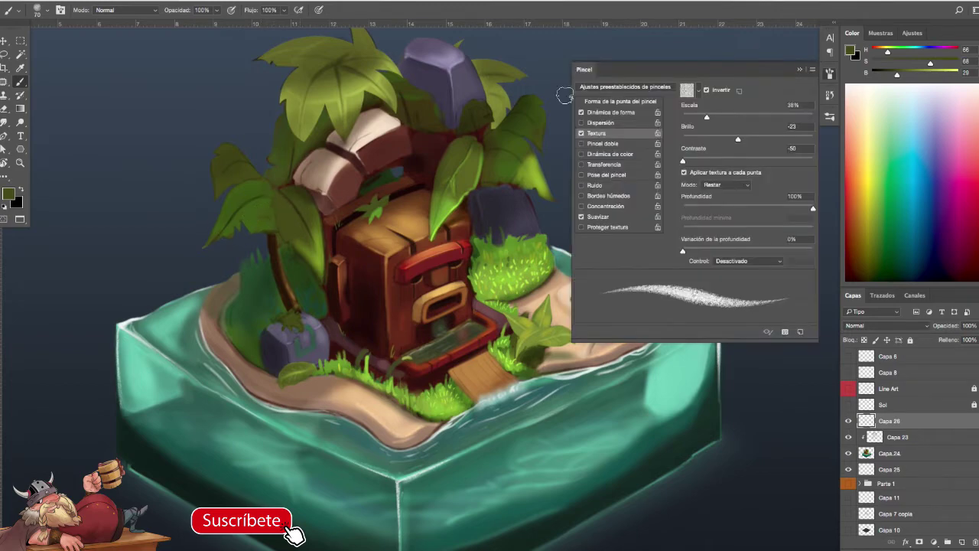
left_click(581, 113)
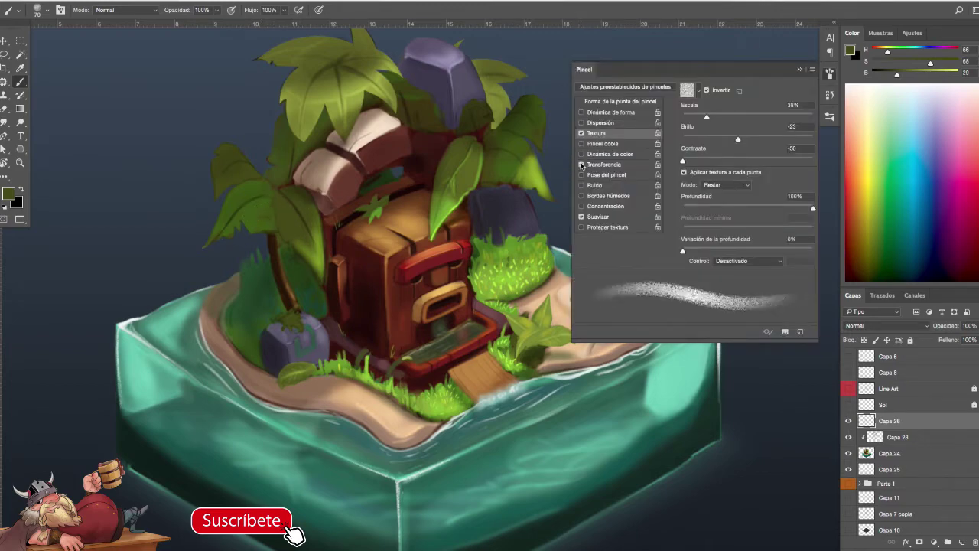
key("F5")
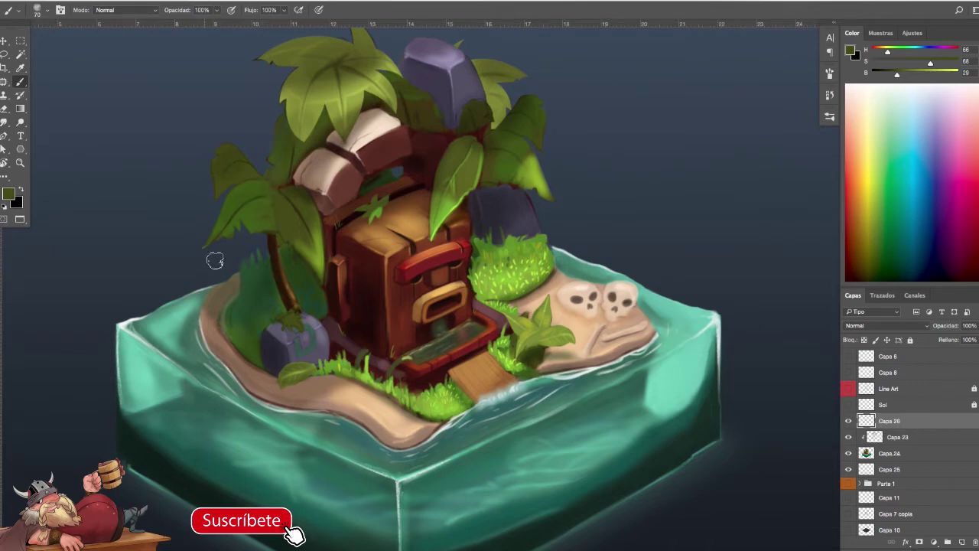
left_click(300, 215, "alt")
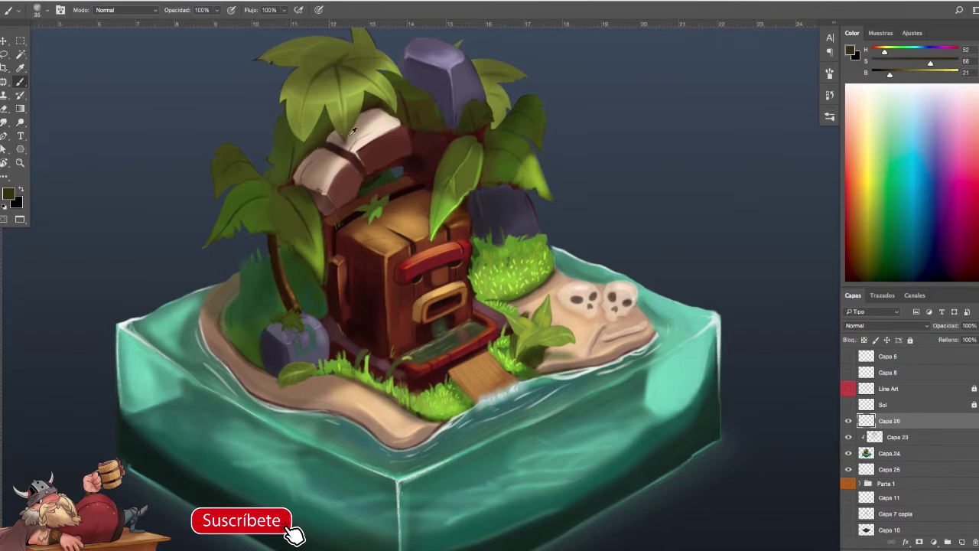
left_click(384, 177, "alt")
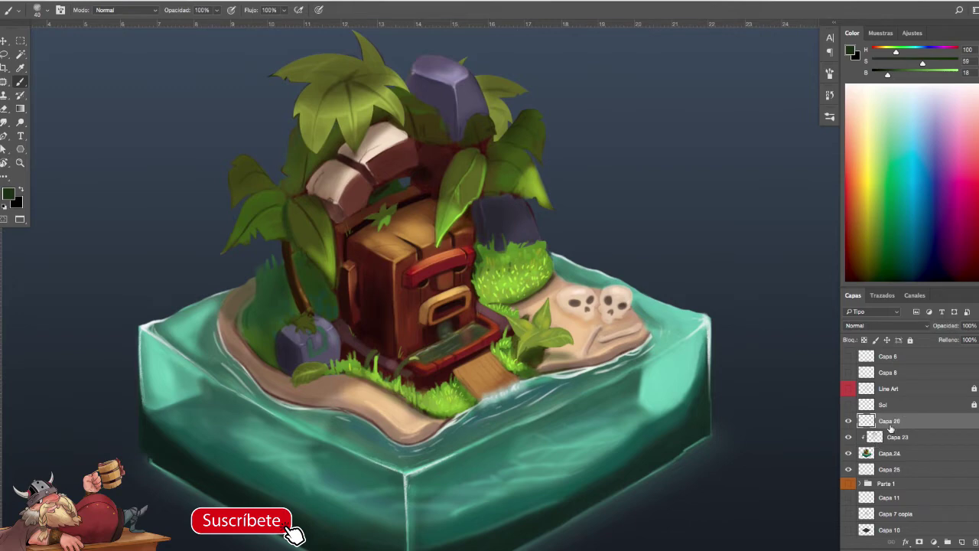
- Clip Capa 26 to the layer below and shade the left palm's crown in dark green with a 50 px brush at 40% opacity
left_click(895, 428, "alt")
key("]")
key("]")
mouse_move(280, 209)
left_mouse_down()
mouse_move(246, 244)
mouse_move(271, 217)
mouse_move(281, 222)
mouse_move(247, 242)
mouse_move(290, 238)
mouse_move(279, 221)
mouse_move(247, 238)
mouse_move(269, 218)
left_mouse_up()
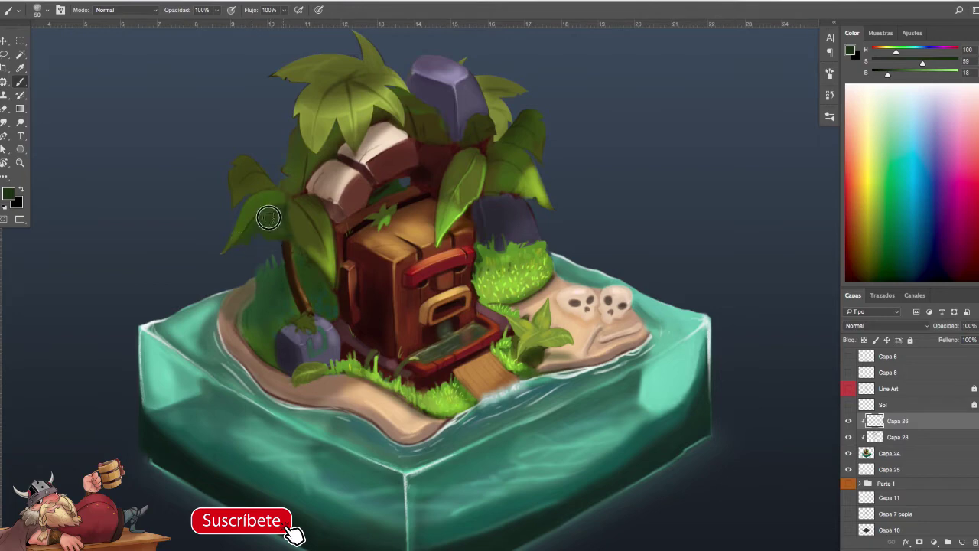
key("ctrl+z")
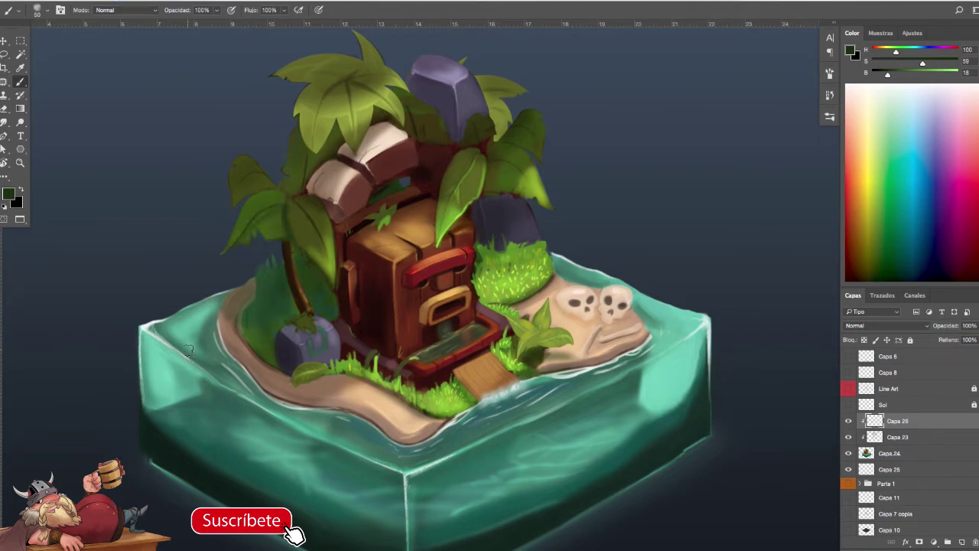
key("4")
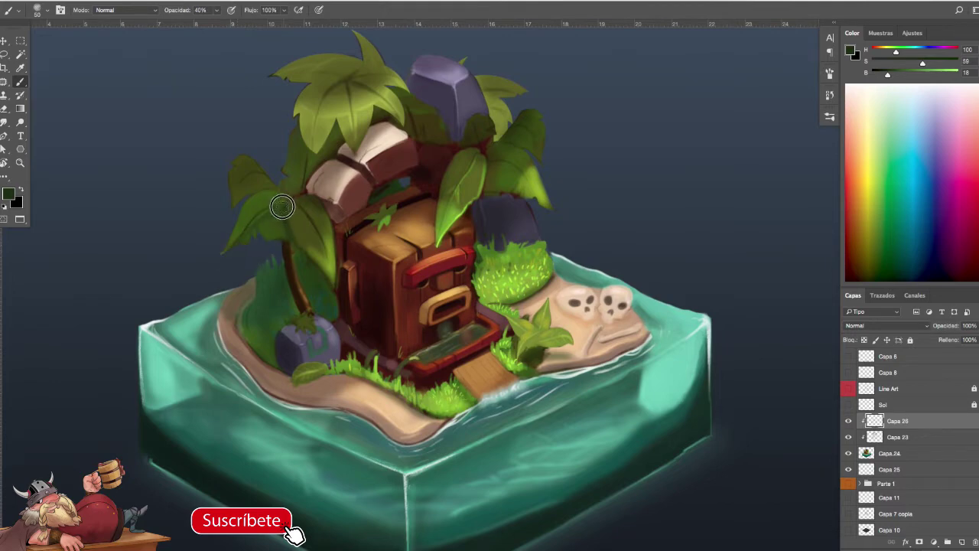
- Brighten the left palm's front leaves with green sampled from them and raised to 70% brightness, adjusting the brush size
key("ctrl+0")
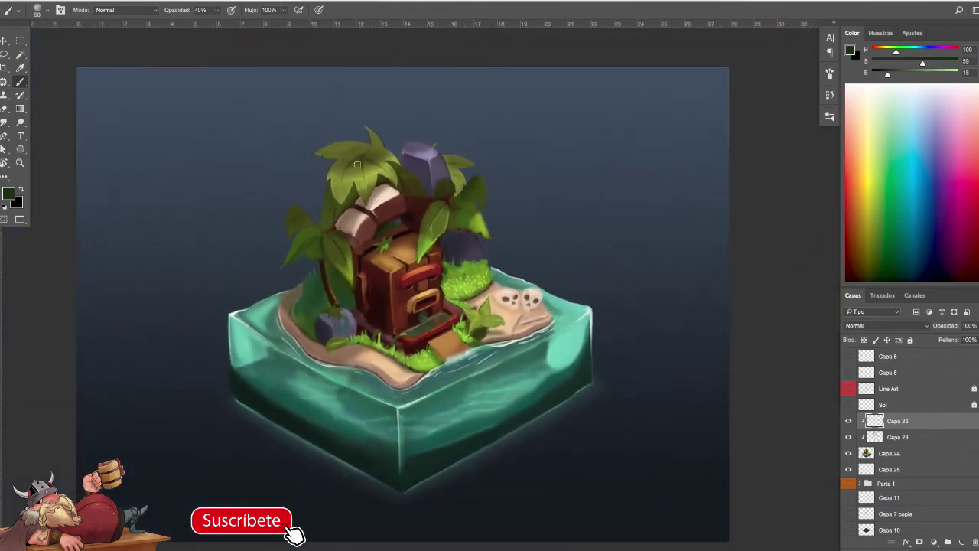
left_click(350, 276, "alt")
left_click_drag(395, 303, 466, 298)
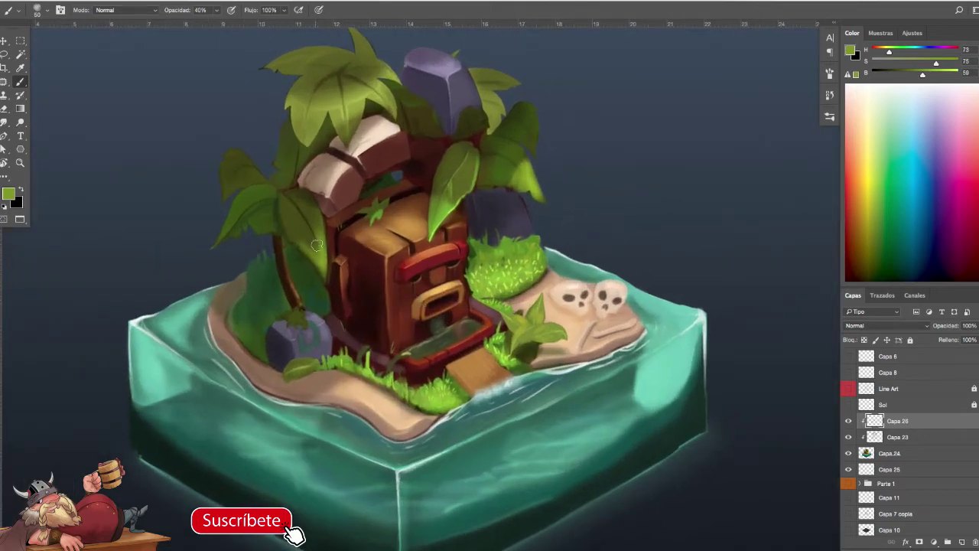
key("]")
key("bracketleft")
left_click(254, 193, "alt")
left_click(932, 75)
key("bracketleft")
key("bracketleft")
key("bracketright")
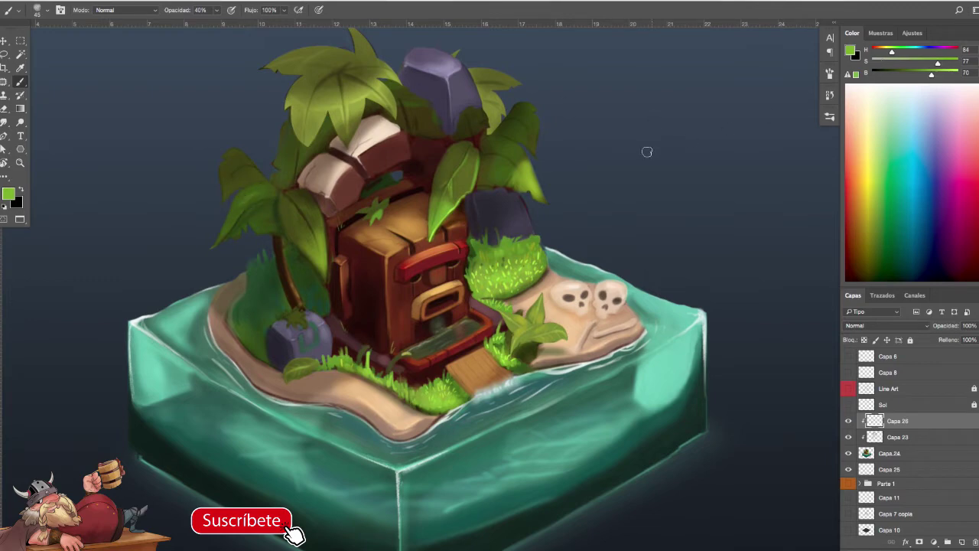
- Turn off the brush's Texture and Transfer options
key("F5")
left_click(581, 133)
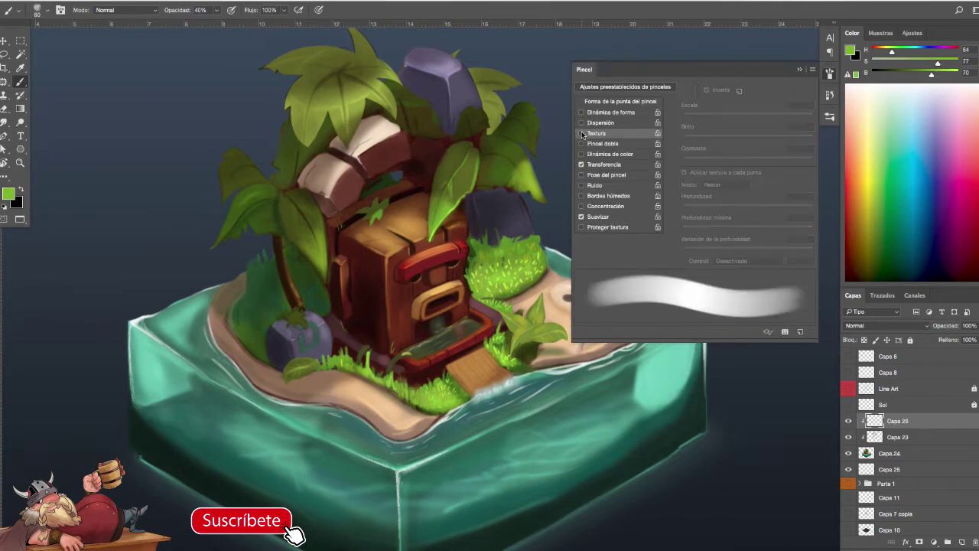
left_click(582, 164)
key("F5")
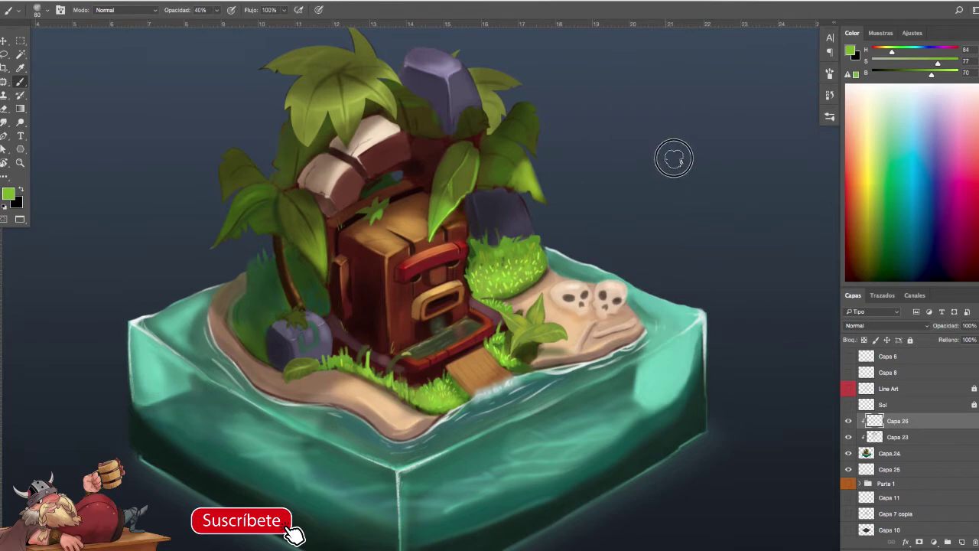
- Create a new layer and paint a solid bright green swatch beside the island at 100% opacity
left_click(959, 539)
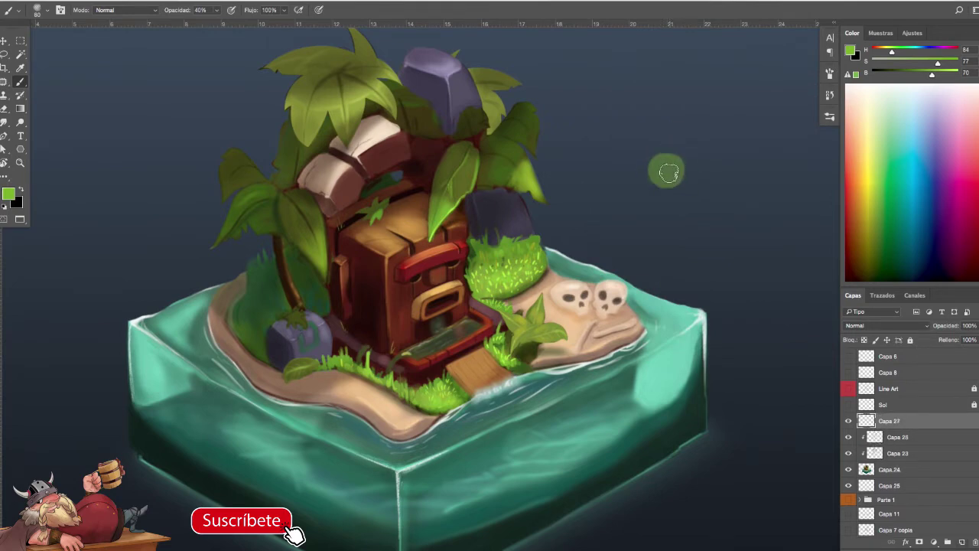
key("0")
left_click_drag(685, 164, 671, 169)
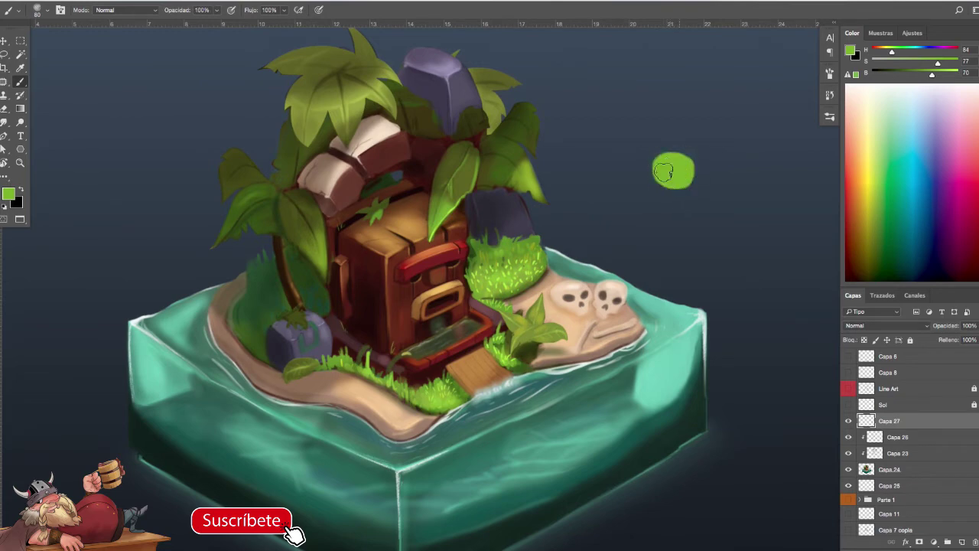
- Glaze the green swatch with bright yellow (H 61, S 95, B 100) at 50% opacity, sample the lime mix and restore 100% opacity
left_click_drag(890, 54, 935, 74)
left_click_drag(890, 52, 938, 75)
left_click(886, 52)
left_click_drag(942, 81, 967, 84)
key("5")
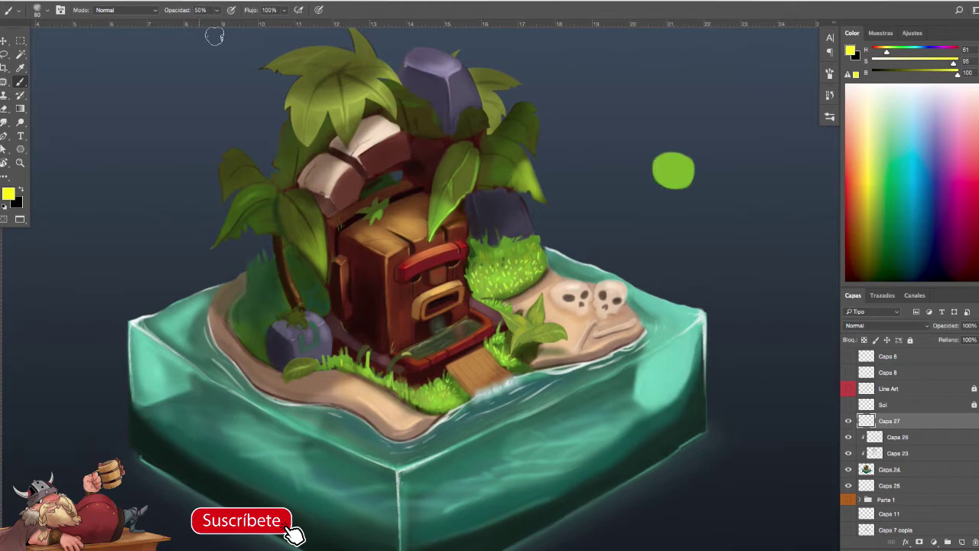
mouse_move(668, 173)
left_mouse_down()
mouse_move(674, 162)
mouse_move(683, 194)
left_mouse_up()
left_click(683, 168, "alt")
key("0")
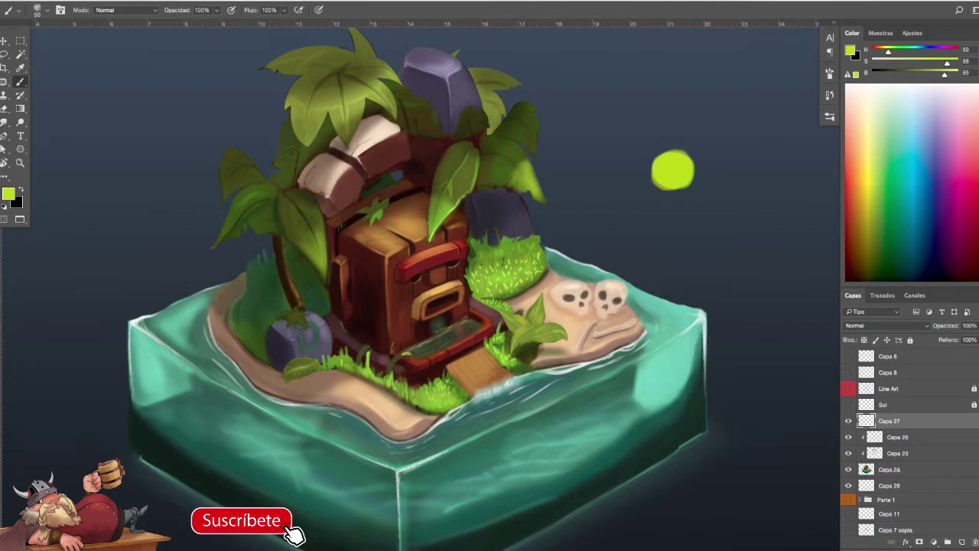
- Undo the lime test stroke on the left palm and set the brush to use Texture and Shape Dynamics without Transfer
left_click_drag(260, 197, 267, 198)
key("ctrl+z")
key("F5")
left_click(581, 133)
key("F5")
key("F5")
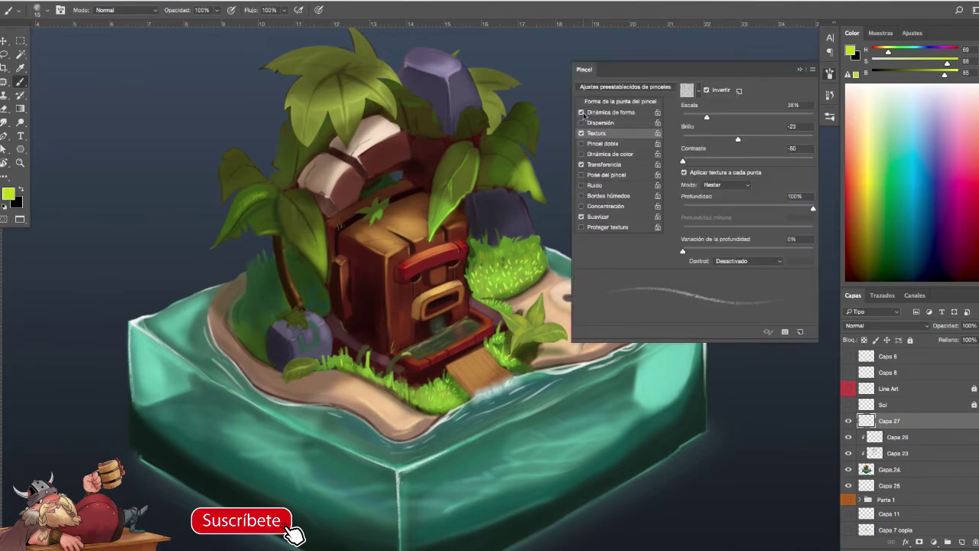
key("F5")
key("F5")
key("F5")
- Add fine lime highlights to the foliage with the textured brush at 25 px
key("bracketleft")
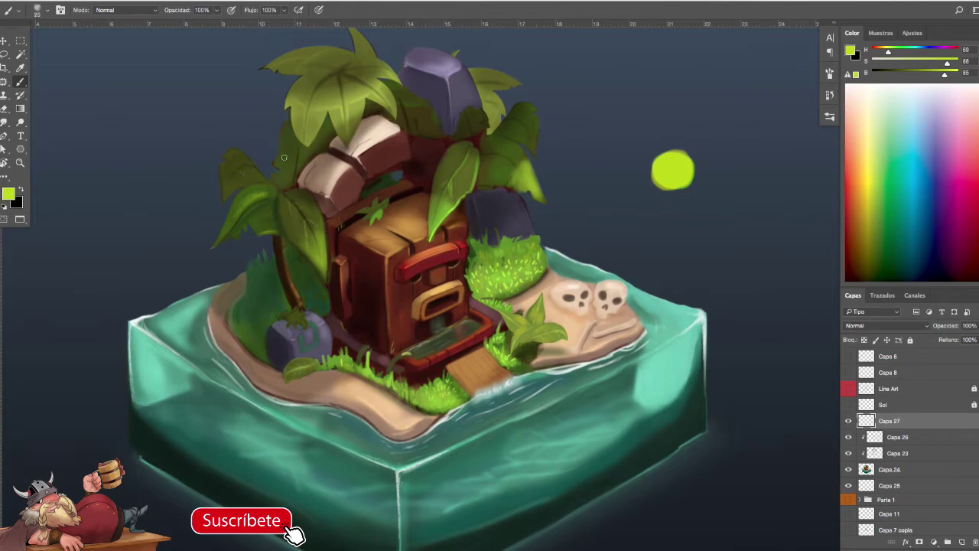
left_click_drag(520, 327, 505, 328)
left_click_drag(624, 342, 629, 343)
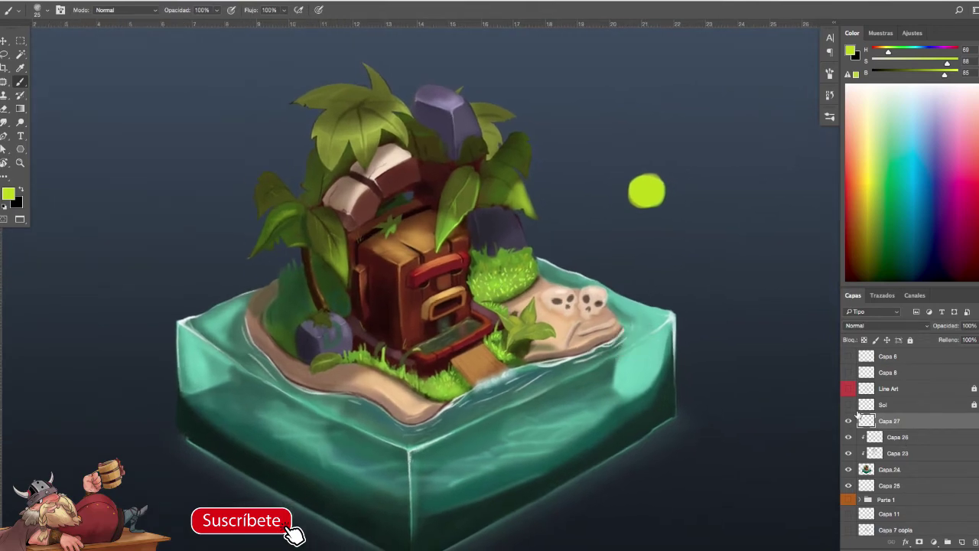
- Select the multiply shading layer Capa 23 and switch to a soft round brush preset with Transfer on
left_click(849, 455)
left_click(849, 455)
left_click(872, 455)
key("F5")
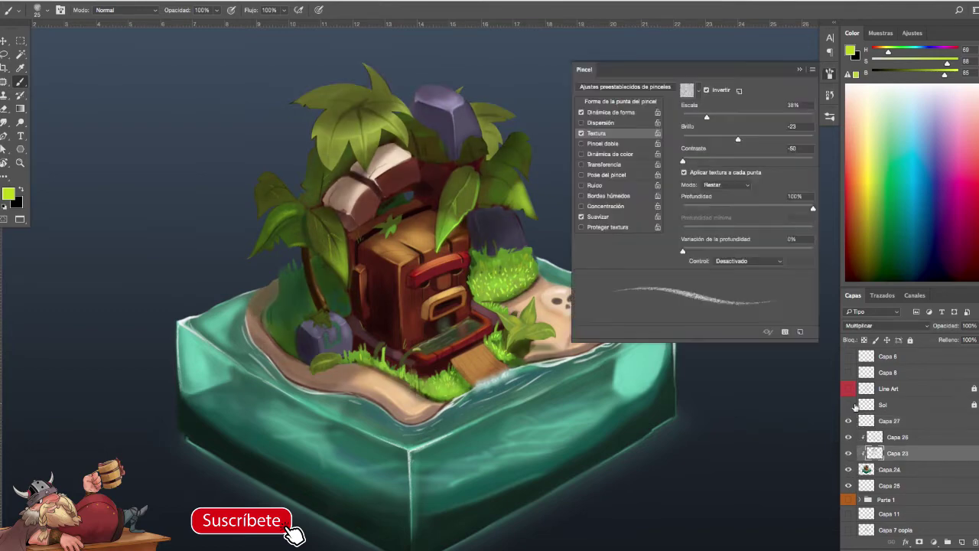
left_click(829, 117)
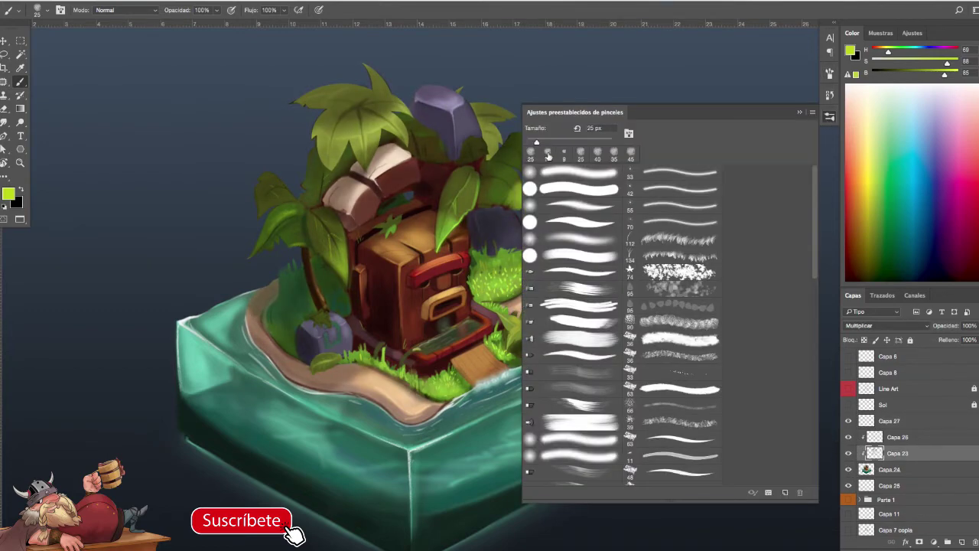
left_click(579, 169)
key("F5")
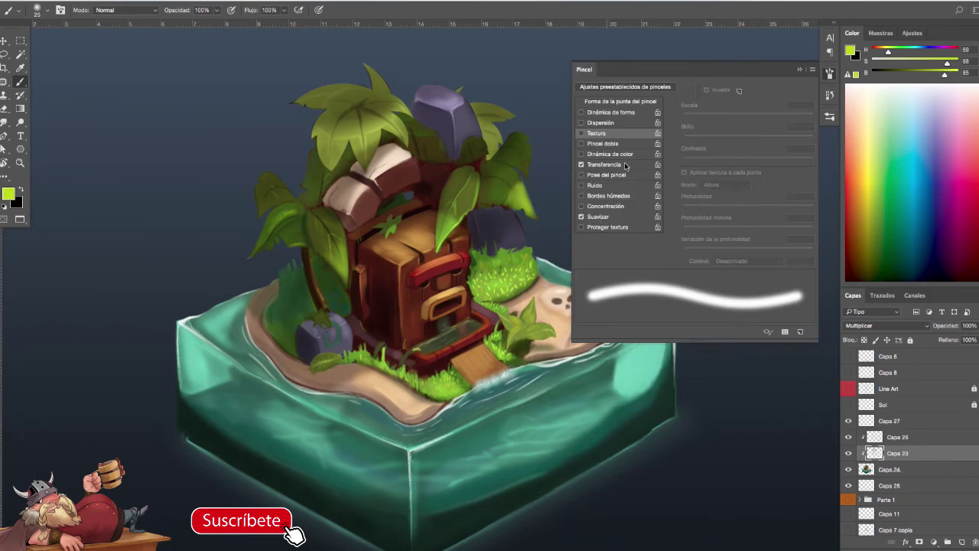
key("F5")
- Shade the left palm's rear fronds on Capa 23 with a sampled dark green (H 141, S 55, B 24)
left_click(345, 306, "alt")
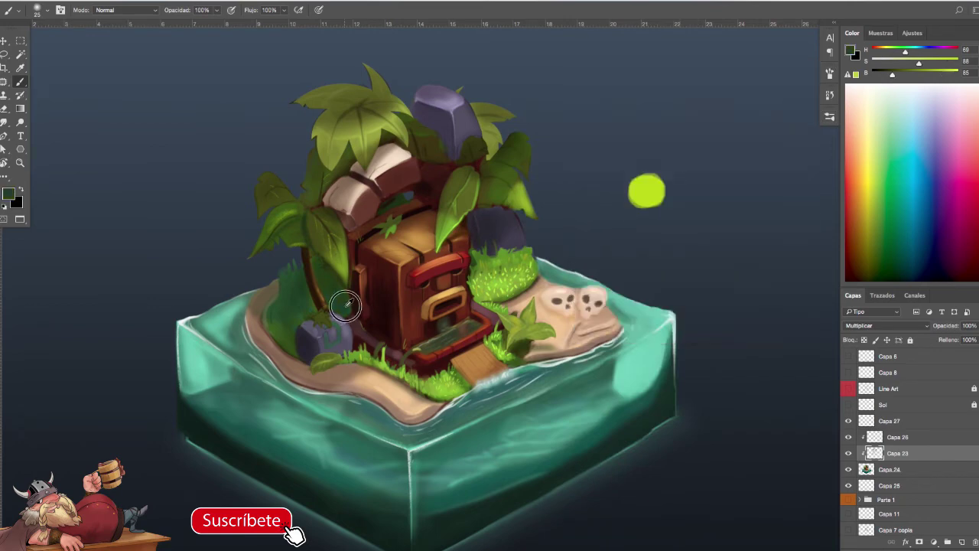
key("bracketright")
mouse_move(273, 176)
left_mouse_down()
mouse_move(251, 193)
mouse_move(268, 216)
mouse_move(310, 191)
mouse_move(311, 167)
mouse_move(307, 198)
mouse_move(346, 160)
left_mouse_up()
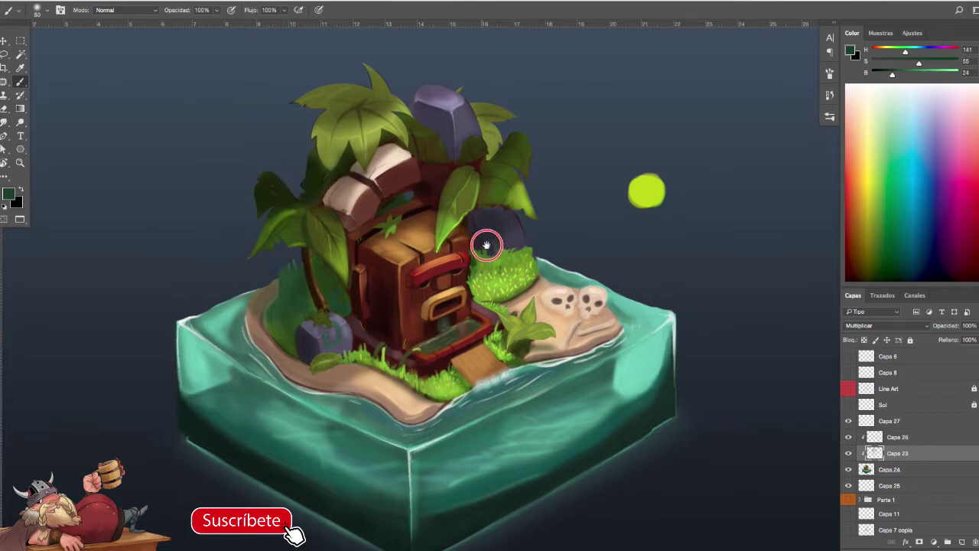
scroll(490, 243, "up", 2)
mouse_move(276, 138)
left_mouse_down()
mouse_move(282, 151)
mouse_move(277, 139)
mouse_move(310, 137)
left_mouse_up()
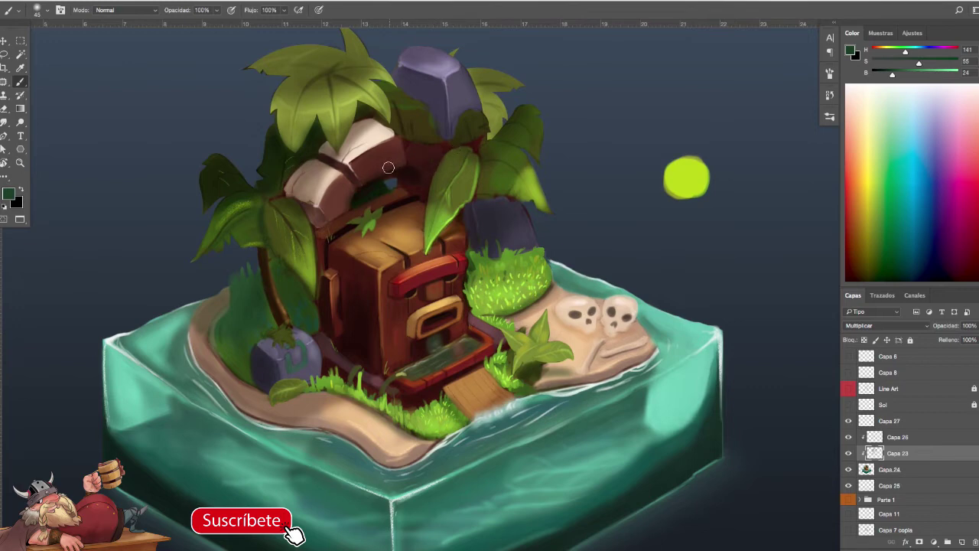
key("e")
key("ctrl+z")
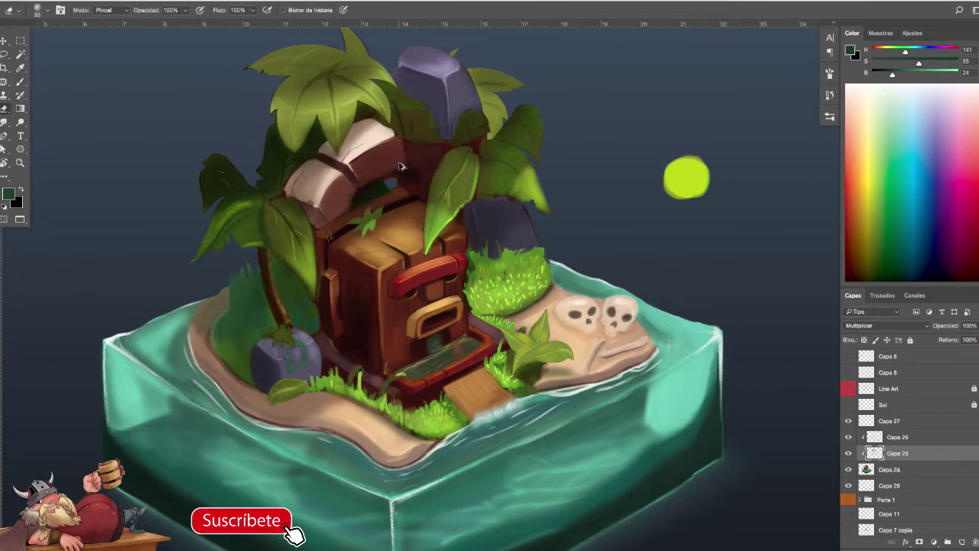
- Darken the bush behind the left rock with the same dark green and set the brush opacity to 30%
scroll(536, 314, "down", 1)
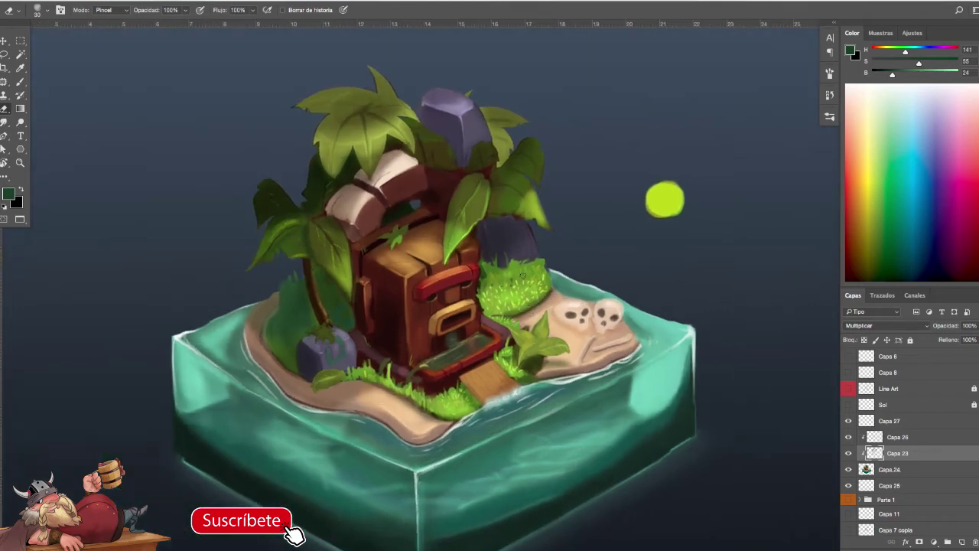
key("b")
mouse_move(323, 275)
left_mouse_down()
mouse_move(342, 322)
mouse_move(319, 272)
mouse_move(342, 321)
mouse_move(322, 273)
mouse_move(346, 313)
mouse_move(285, 326)
mouse_move(277, 337)
mouse_move(297, 325)
mouse_move(405, 319)
mouse_move(294, 335)
mouse_move(271, 341)
mouse_move(290, 358)
mouse_move(288, 336)
mouse_move(297, 341)
mouse_move(273, 350)
left_mouse_up()
key("3")
- Soften the shading around the left bush, its rock and the base of the house with a soft round eraser at 144 px
key("e")
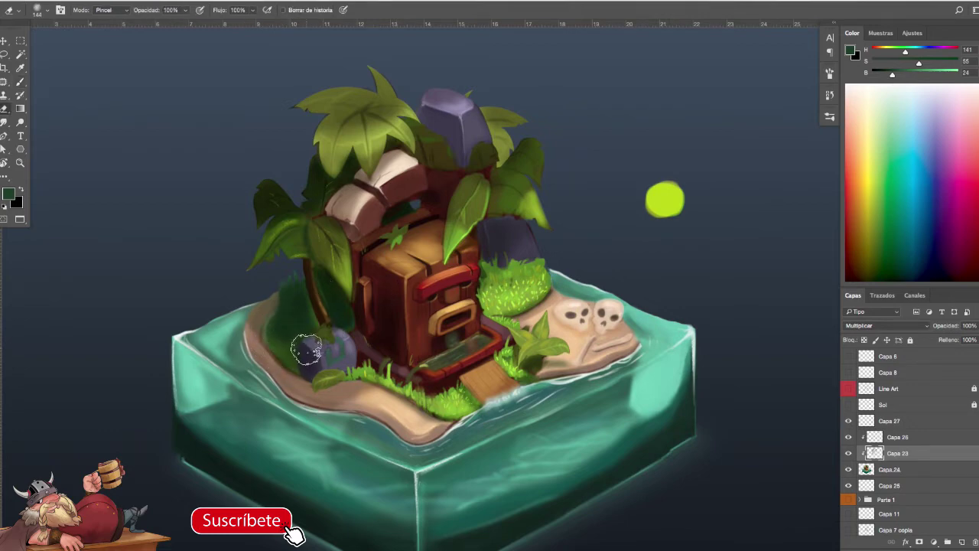
left_click(829, 118)
left_click(585, 175)
key("F5")
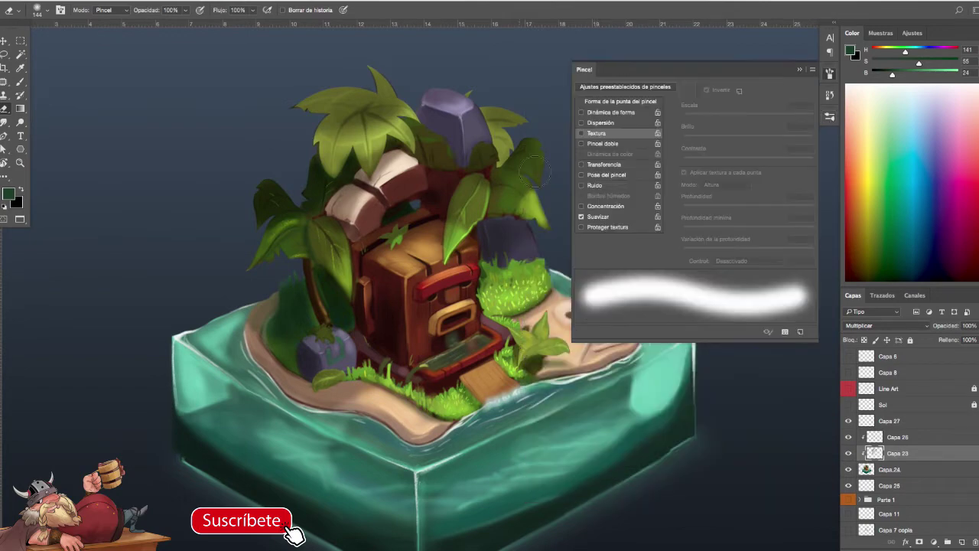
key("F5")
mouse_move(279, 307)
left_mouse_down()
mouse_move(278, 385)
mouse_move(270, 319)
mouse_move(274, 342)
left_mouse_up()
left_click_drag(292, 358, 301, 321)
mouse_move(360, 342)
left_mouse_down()
mouse_move(295, 318)
mouse_move(344, 355)
mouse_move(303, 348)
mouse_move(306, 319)
mouse_move(305, 358)
mouse_move(327, 323)
mouse_move(342, 349)
left_mouse_up()
mouse_move(522, 333)
left_mouse_down()
mouse_move(504, 341)
mouse_move(514, 337)
left_mouse_up()
- Deepen the shadows on the rear rock, left rock and sand edge with the rear rock's sampled purple-grey at 30% opacity
key("b")
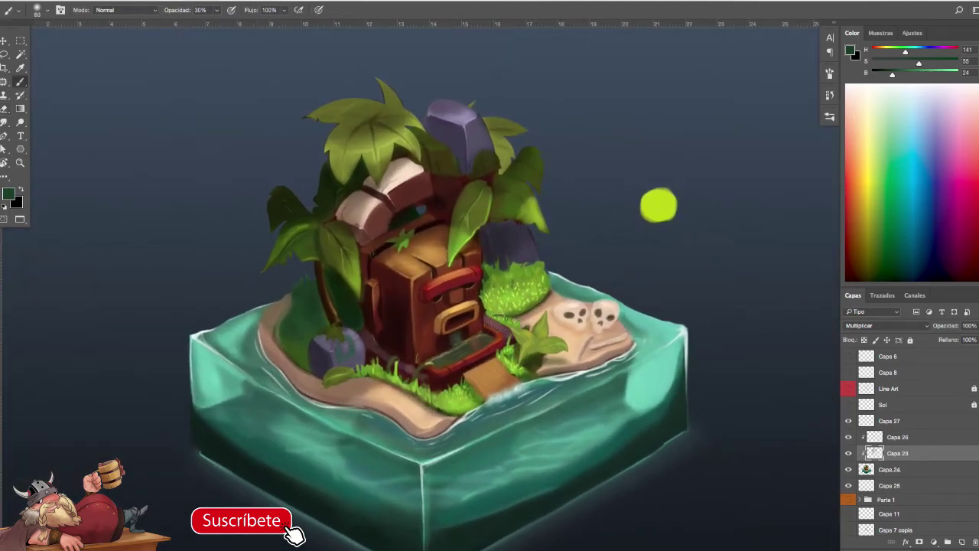
left_click(501, 240, "alt")
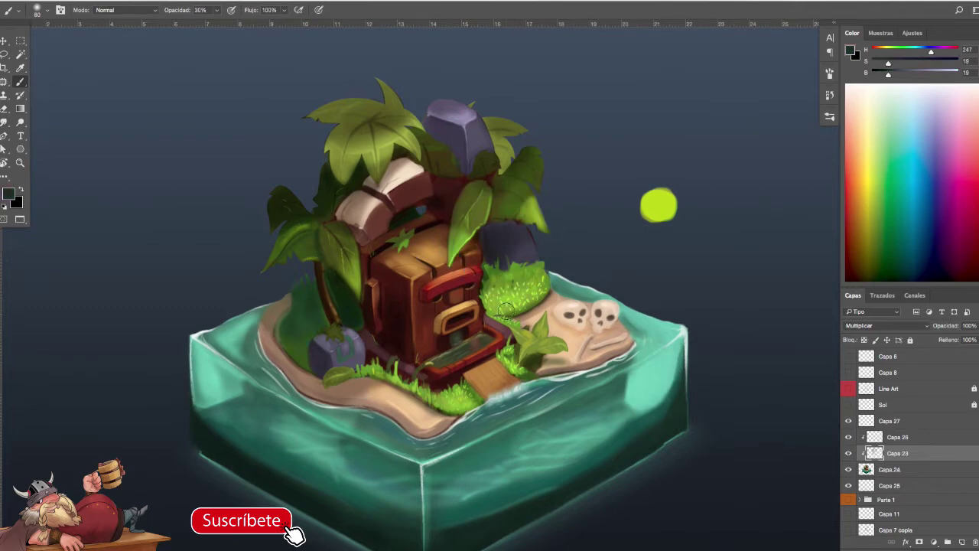
mouse_move(502, 259)
left_mouse_down()
mouse_move(487, 277)
mouse_move(504, 273)
mouse_move(510, 256)
mouse_move(542, 278)
left_mouse_up()
mouse_move(313, 350)
left_mouse_down()
mouse_move(328, 380)
mouse_move(314, 363)
left_mouse_up()
mouse_move(271, 323)
left_mouse_down()
mouse_move(306, 371)
mouse_move(280, 330)
mouse_move(306, 366)
mouse_move(411, 356)
mouse_move(347, 388)
mouse_move(460, 407)
left_mouse_up()
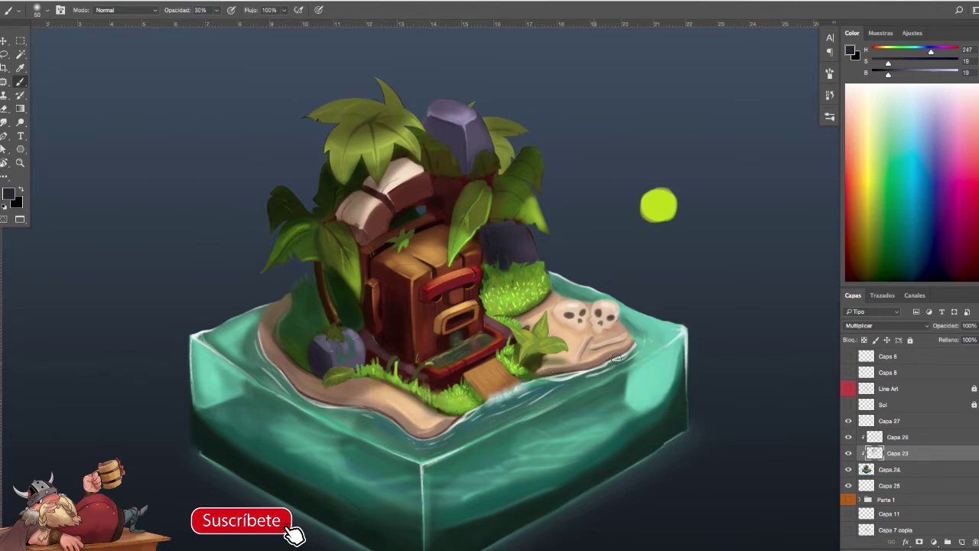
- Darken the lower part of the water block's left face with a soft 250 px brush at 30% opacity
key("bracketright")
scroll(293, 280, "down", 3)
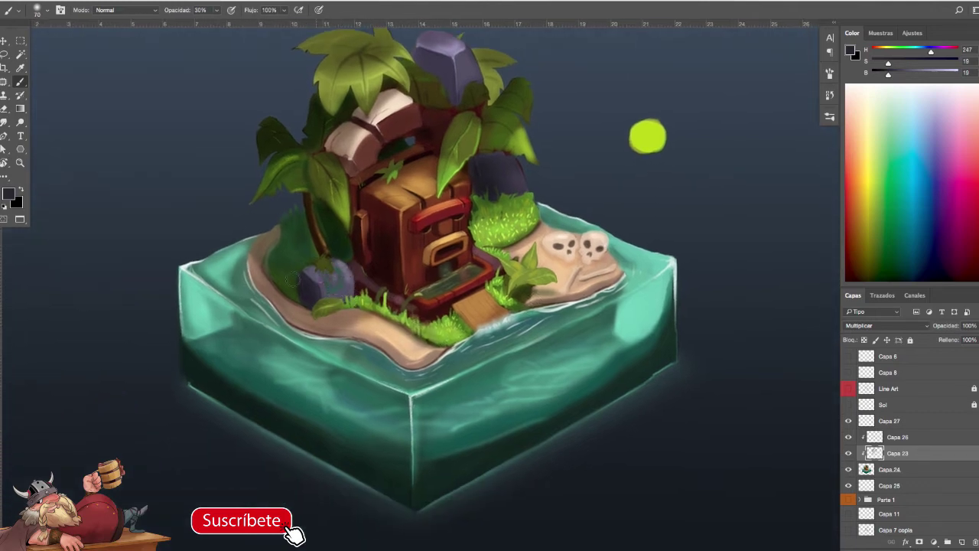
key("bracketright")
key("bracketright")
key("bracketright")
key("bracketright")
key("bracketright")
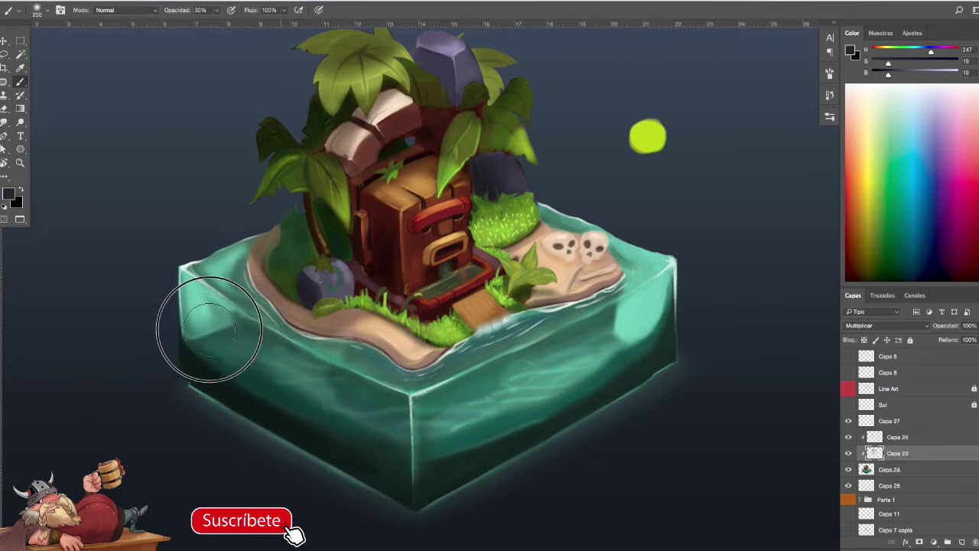
left_click_drag(231, 337, 392, 465)
mouse_move(275, 361)
left_mouse_down()
mouse_move(413, 426)
mouse_move(354, 411)
left_mouse_up()
mouse_move(168, 325)
left_mouse_down()
mouse_move(203, 369)
mouse_move(341, 425)
left_mouse_up()
mouse_move(686, 418)
left_mouse_down()
mouse_move(643, 434)
mouse_move(659, 434)
left_mouse_up()
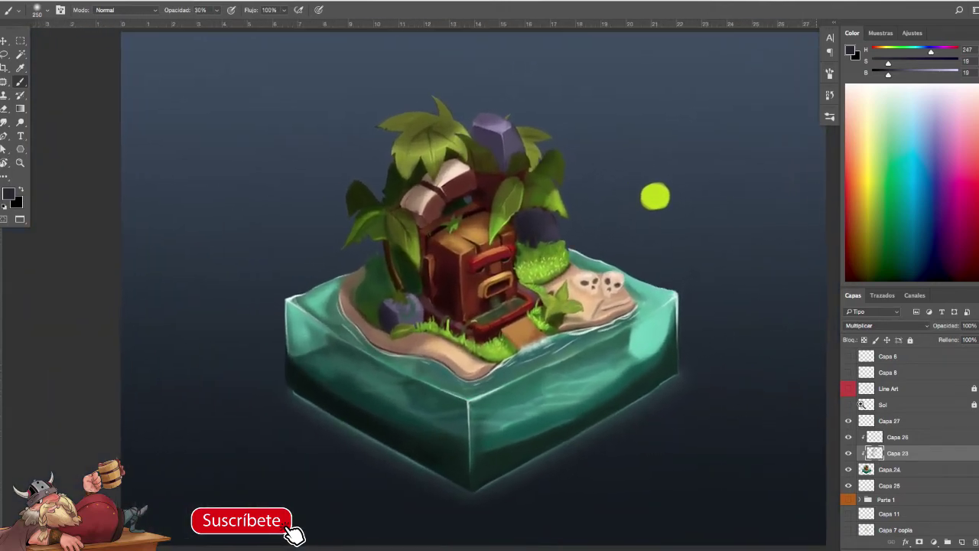
- Compare the artwork with and without the shading layer Capa 23 and set its opacity to 87%
left_click(850, 454)
left_click(850, 454)
left_click(850, 454)
left_click(850, 454)
left_click(851, 454)
left_click(978, 327)
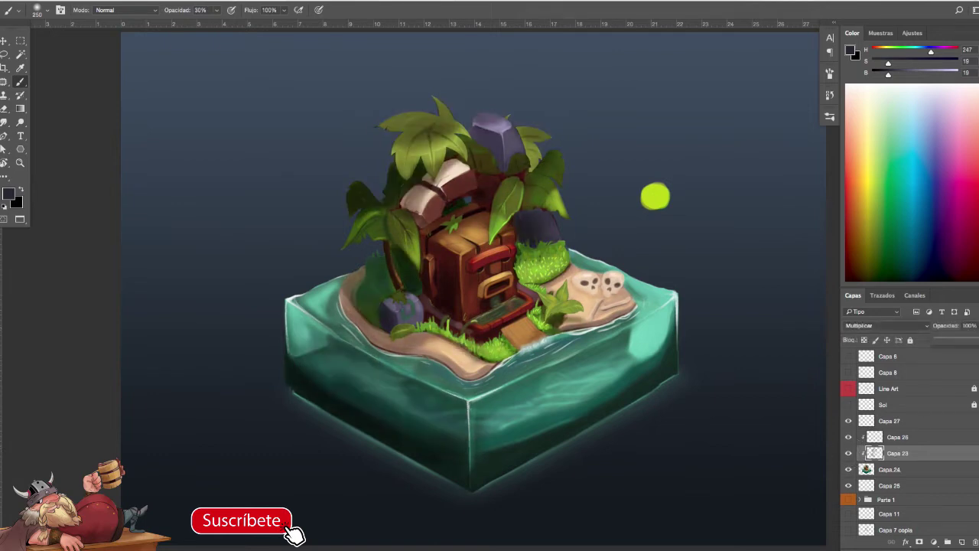
left_click_drag(978, 340, 974, 341)
left_click(848, 454)
left_click(848, 454)
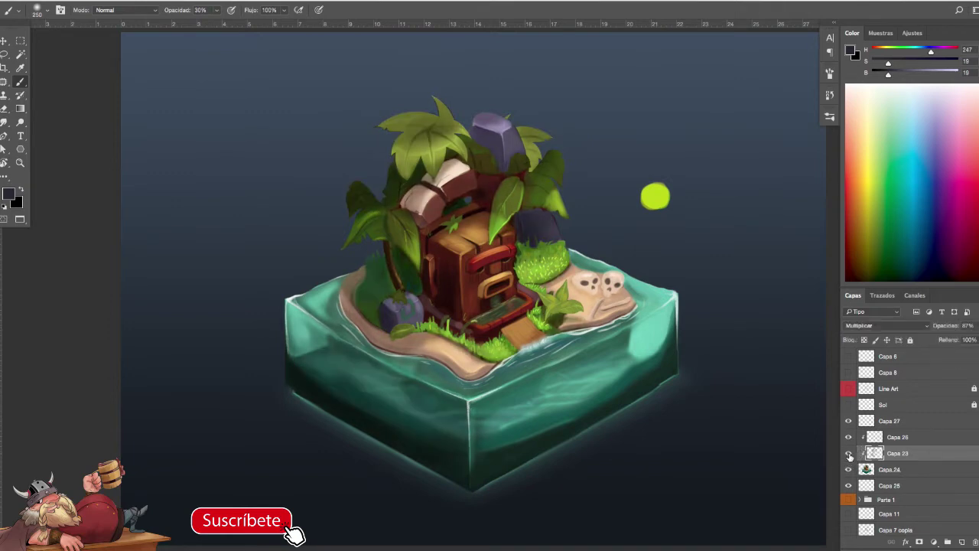
- Compare the artwork with Capa 26 and Capa 27 hidden and shown
left_click(850, 437)
left_click(850, 438)
left_click(849, 421)
left_click(850, 421)
left_click(879, 421)
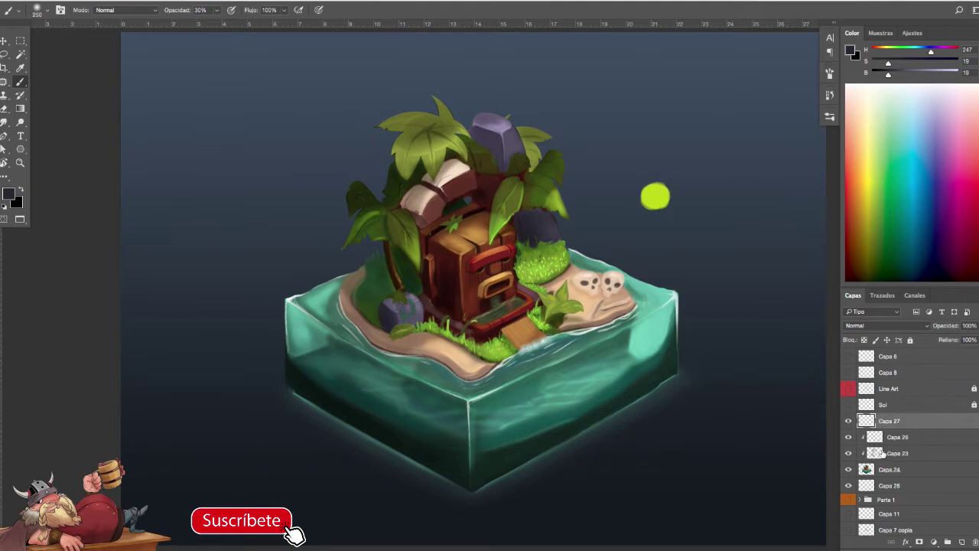
- Sample the water's teal on Capa 23, try a shading stroke on the right face, undo it and set brush opacity to 100%
mouse_move(679, 398)
left_mouse_down()
mouse_move(660, 414)
mouse_move(680, 405)
left_mouse_up()
left_click(880, 452)
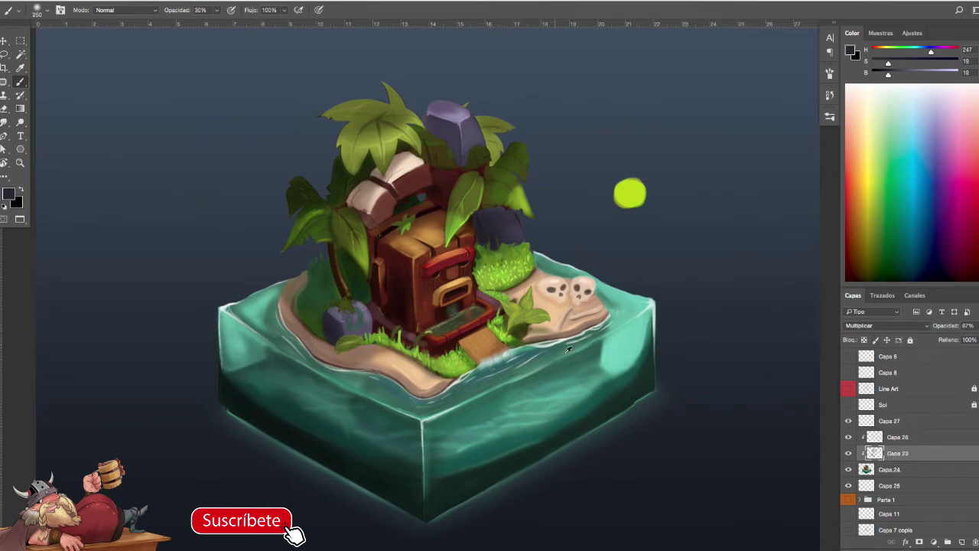
left_click(585, 367, "alt")
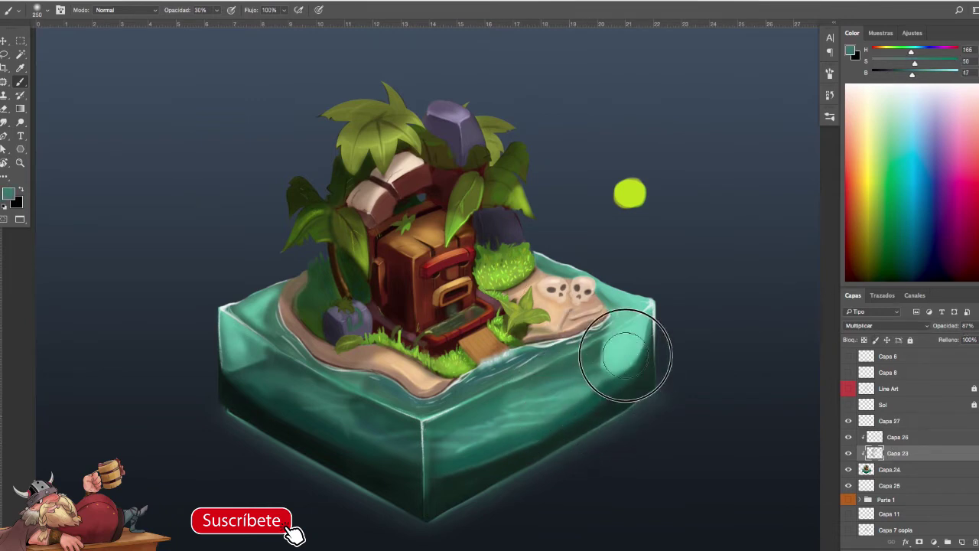
mouse_move(528, 403)
left_mouse_down()
mouse_move(608, 364)
mouse_move(529, 412)
mouse_move(511, 404)
left_mouse_up()
key("0")
key("ctrl+z")
- Darken the lower part of the water block's right face with the sampled teal and a soft 200 px brush
key("bracketleft")
key("bracketleft")
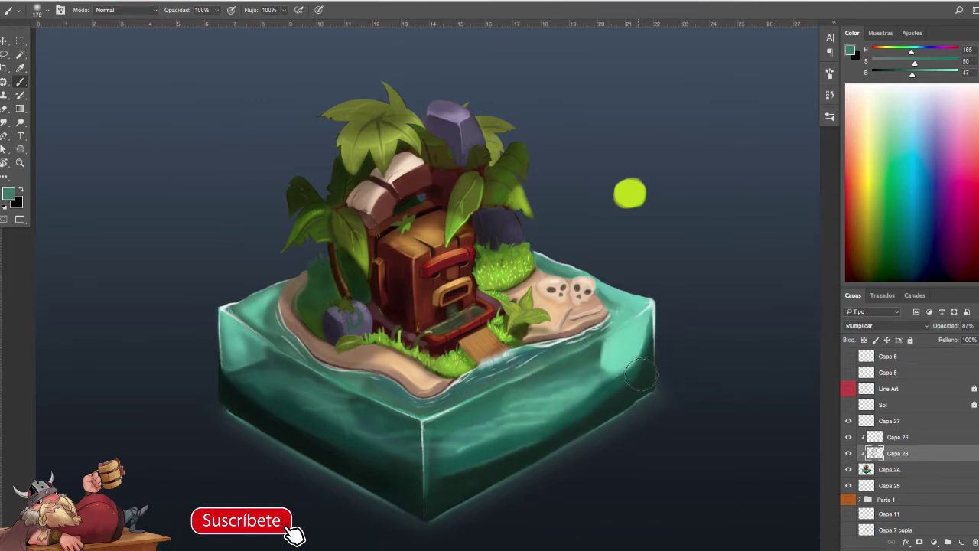
key("bracketright")
key("bracketright")
key("bracketleft")
left_click_drag(658, 362, 529, 440)
left_click_drag(633, 385, 490, 453)
left_click_drag(567, 431, 459, 470)
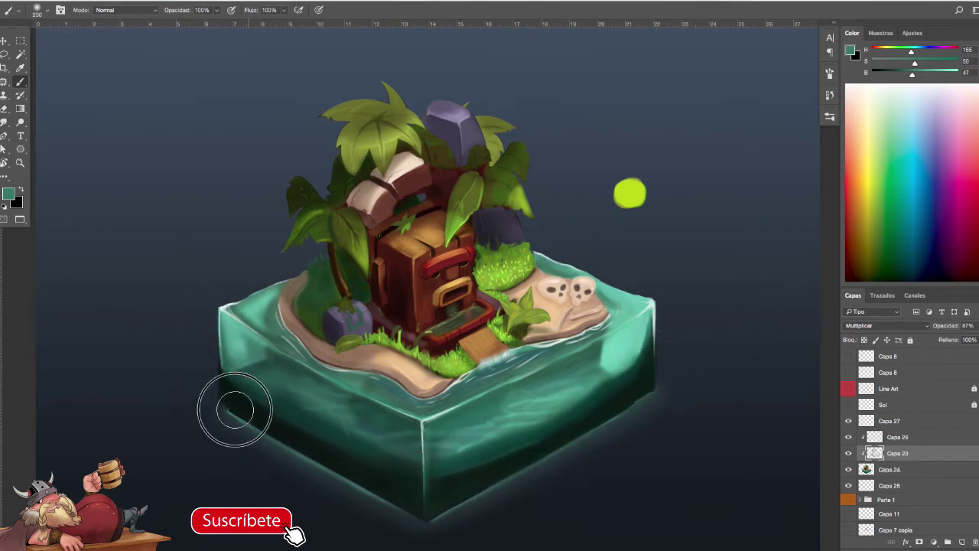
- Shade the rear edges of the water surface behind the island with the teal brush at 125 px
key("bracketleft")
key("bracketleft")
key("bracketleft")
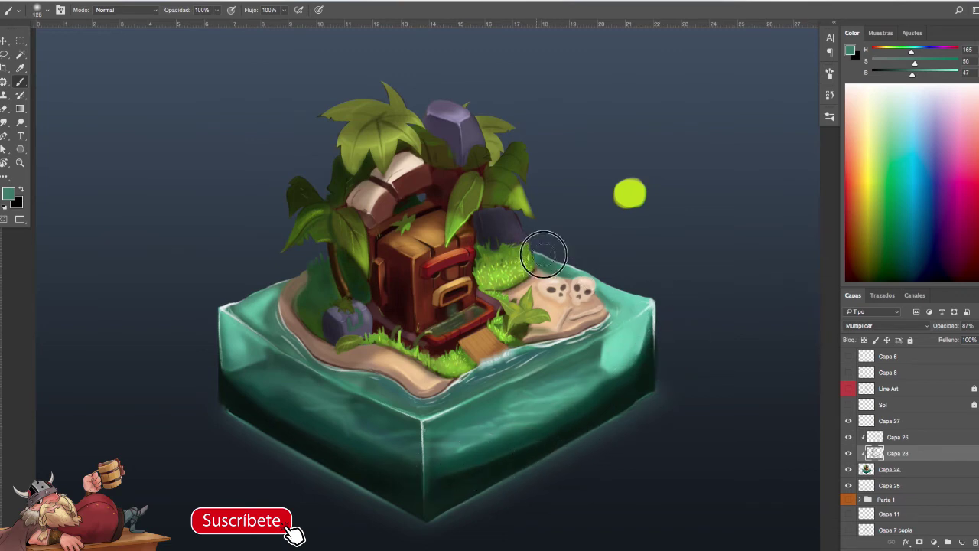
left_click_drag(544, 255, 587, 277)
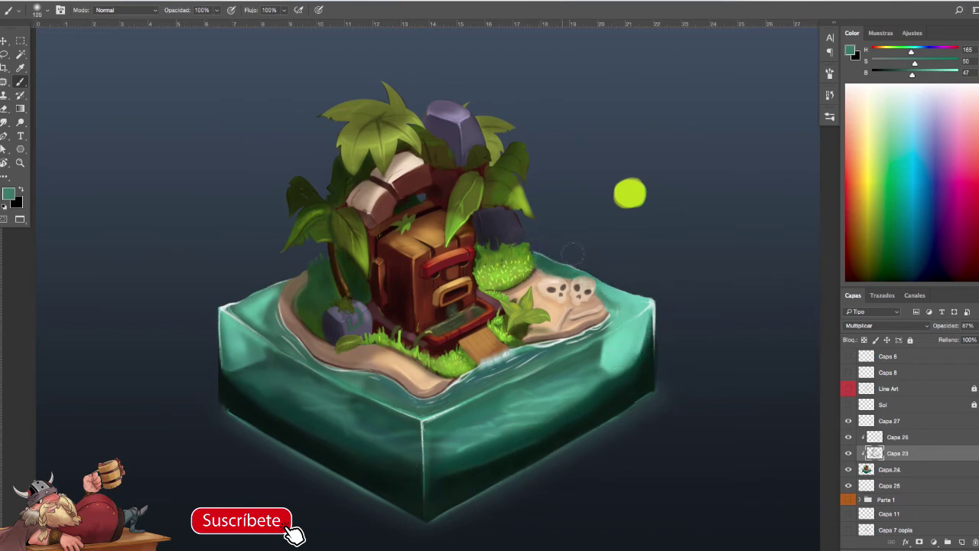
mouse_move(314, 272)
left_mouse_down()
mouse_move(162, 345)
mouse_move(161, 357)
left_mouse_up()
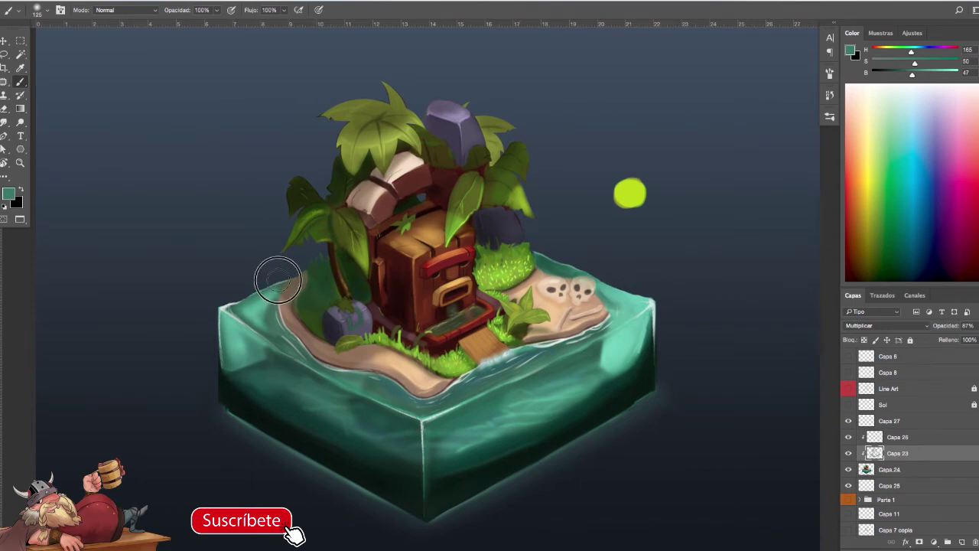
mouse_move(620, 461)
left_mouse_down()
mouse_move(595, 463)
mouse_move(604, 462)
left_mouse_up()
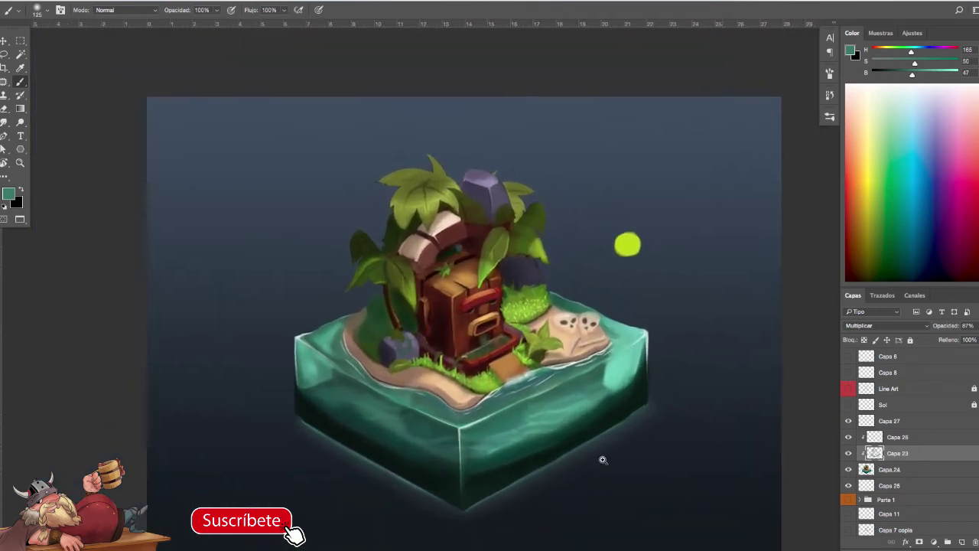
left_click(885, 421)
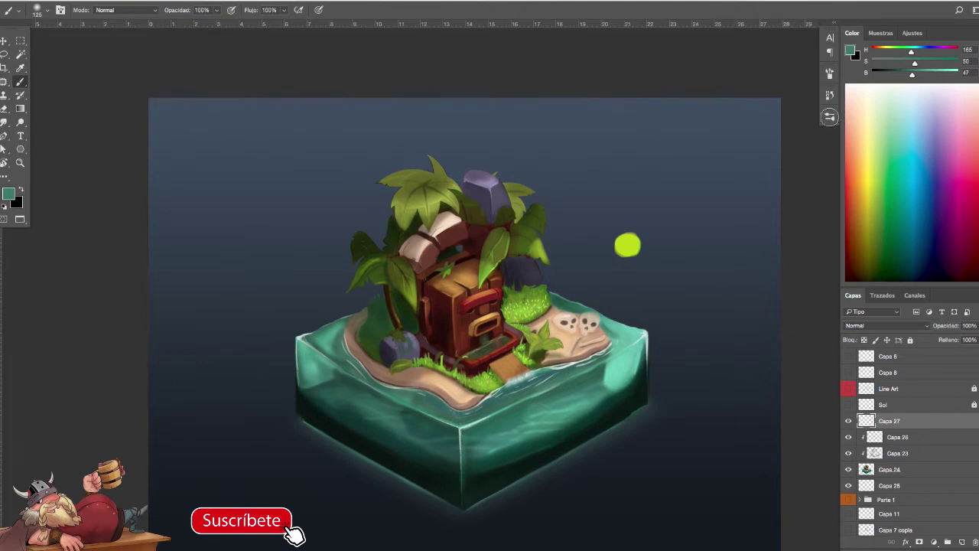
left_click(828, 117)
left_click(597, 155)
key("F5")
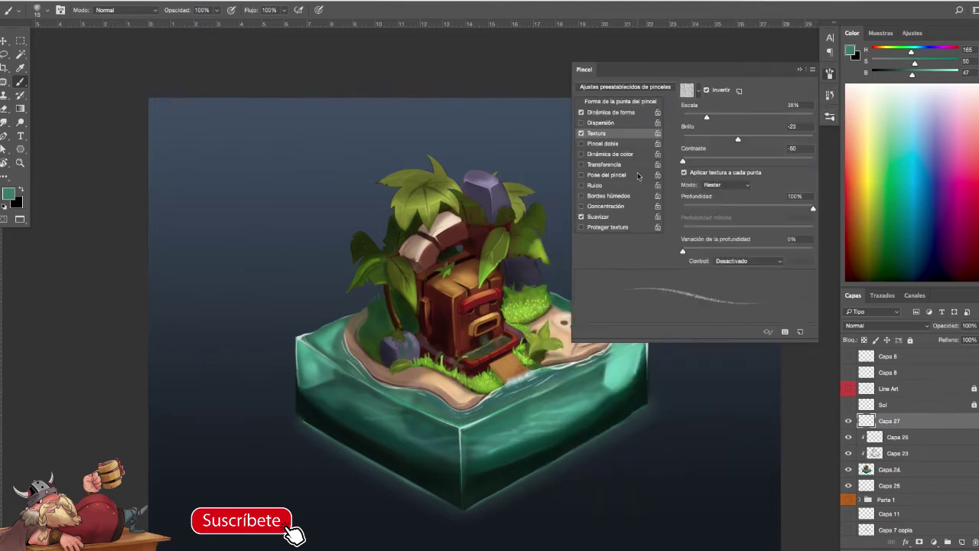
key("F5")
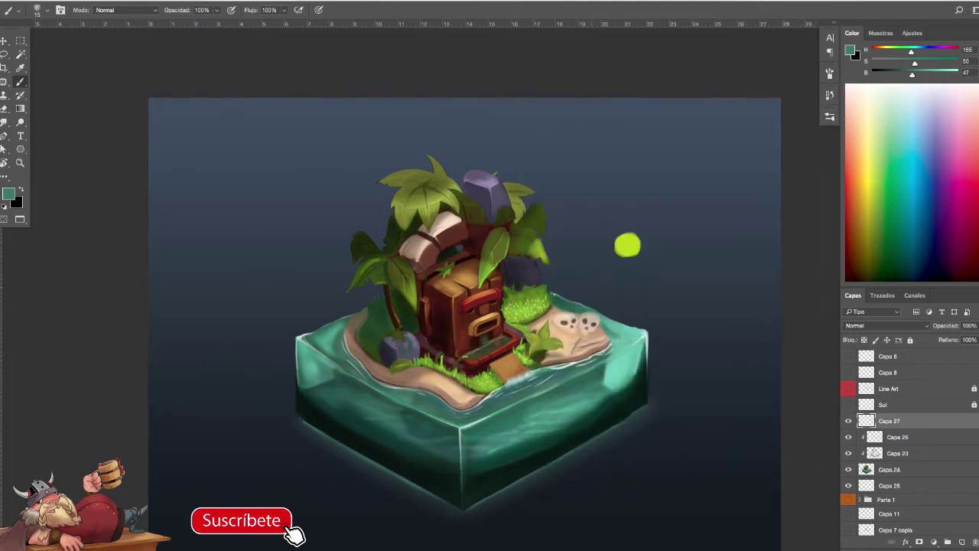
scroll(528, 321, "up", 2)
- Sample the bright green of the front palm leaf (H 84, S 73, B 68) and select Capa 23 with a soft round 30 px brush
left_click(490, 234, "alt")
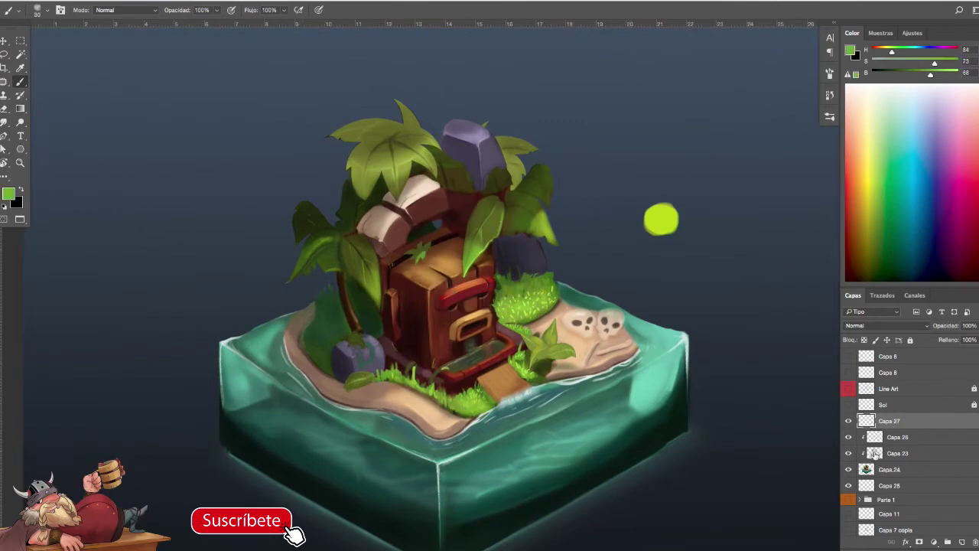
left_click(874, 453)
left_click(829, 95)
left_click(829, 116)
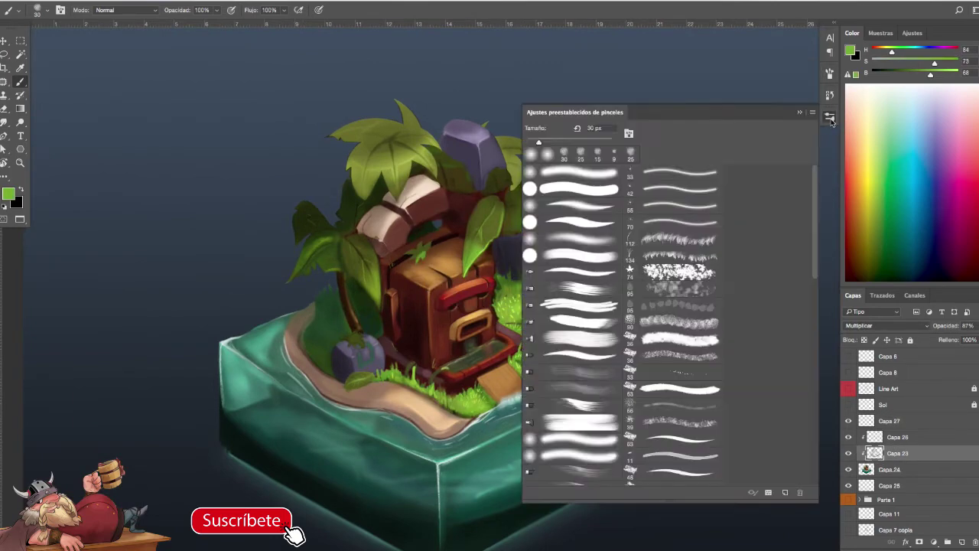
left_click(549, 159)
key("F5")
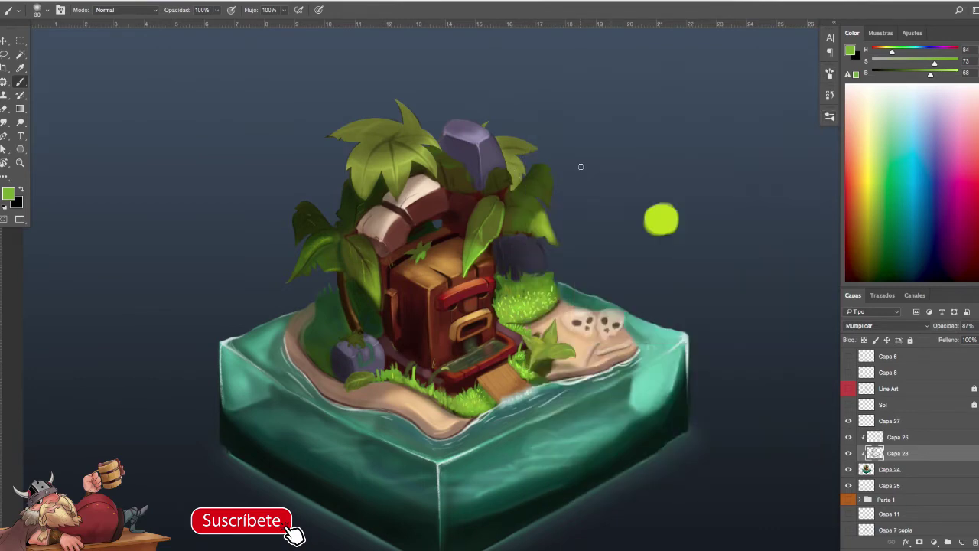
key("F5")
key("F5")
- Shade the rear palm leaves and the tall rock's top with sampled green (H 79, S 78, B 47) at 150 px and 30% opacity
left_click_drag(528, 152, 544, 152)
left_click_drag(491, 123, 527, 172)
left_click(515, 148, "alt")
key("bracketright")
key("bracketright")
left_click_drag(498, 127, 521, 169)
left_click_drag(441, 122, 464, 137)
left_click(519, 160)
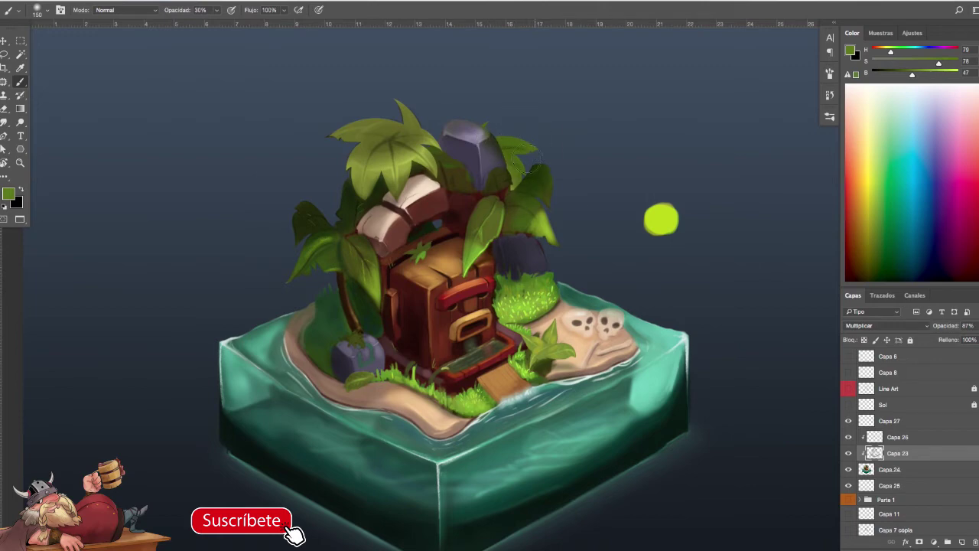
- Lighten the shading on the dark rear rock with a soft 144 px eraser at 30% opacity
key("e")
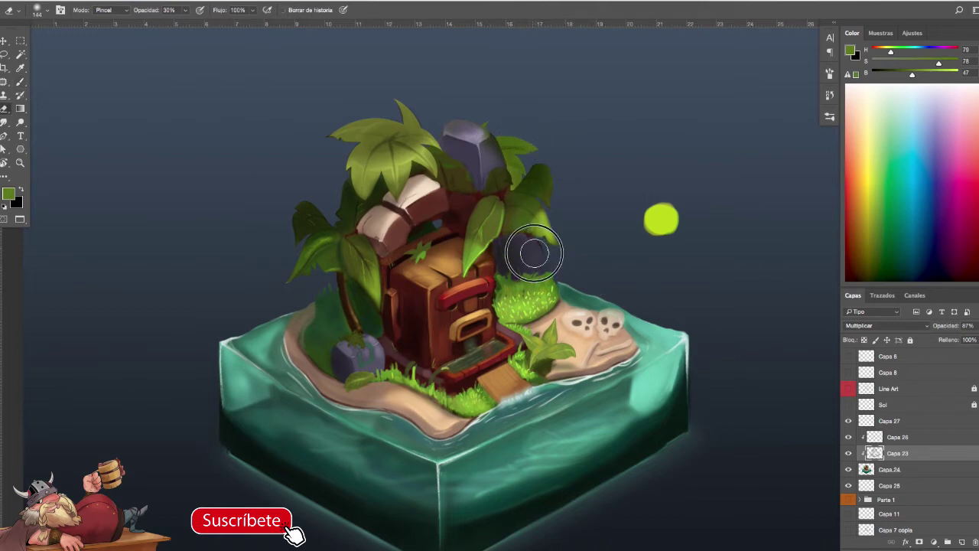
left_click_drag(521, 250, 527, 250)
key("h")
mouse_move(714, 343)
left_mouse_down()
mouse_move(693, 344)
mouse_move(700, 348)
left_mouse_up()
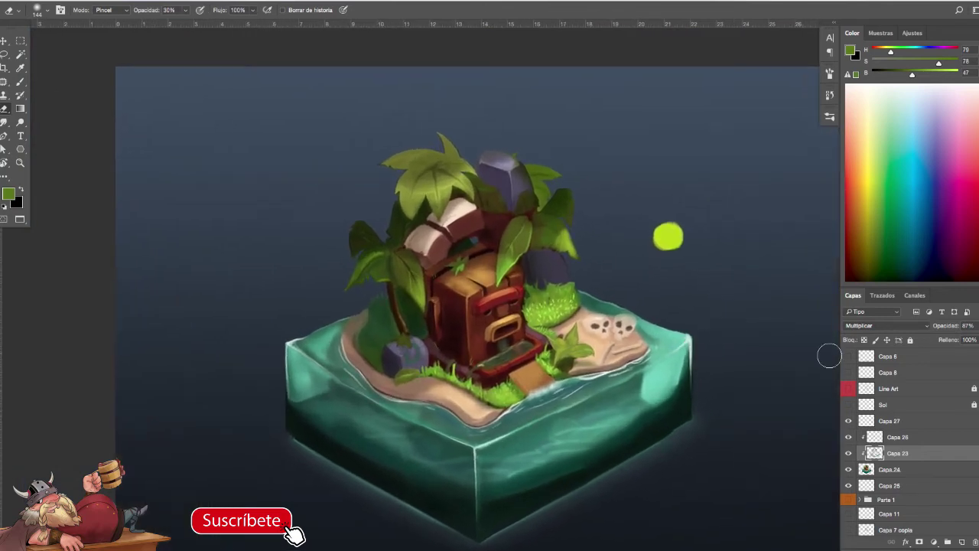
- Select layer Capa 27 and sample the pale beige of the arch's light stone (H 31, S 20, B 95) for the brush
left_click(880, 420)
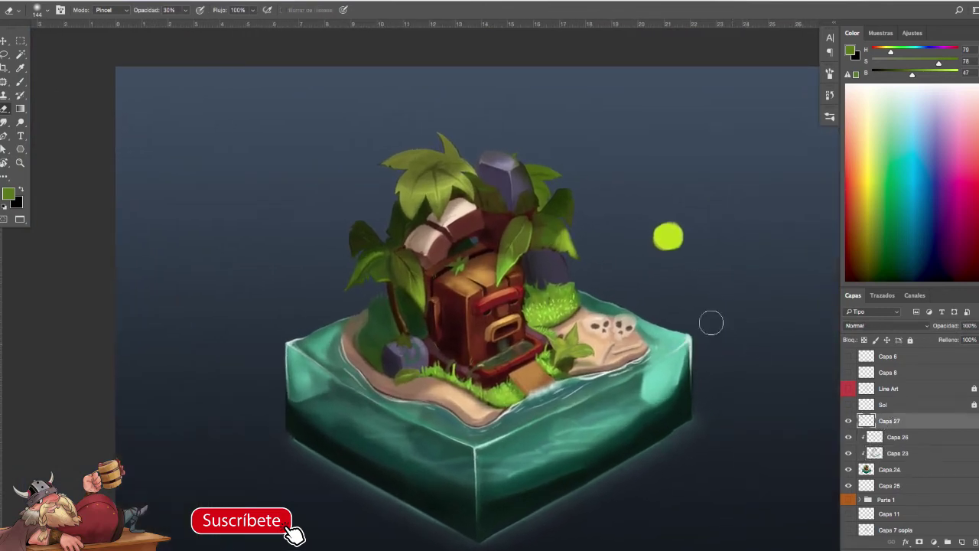
left_click(829, 117)
key("F5")
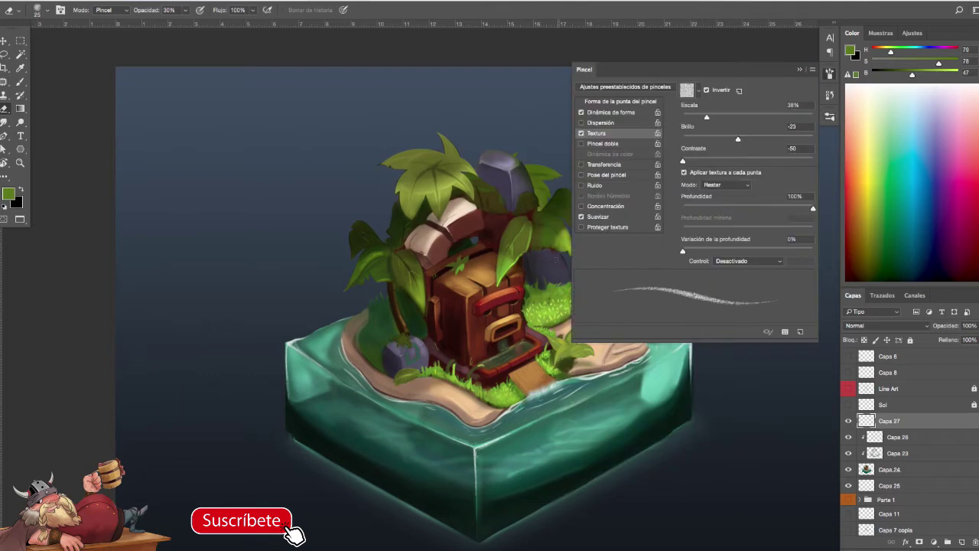
key("F5")
scroll(583, 284, "up", 3)
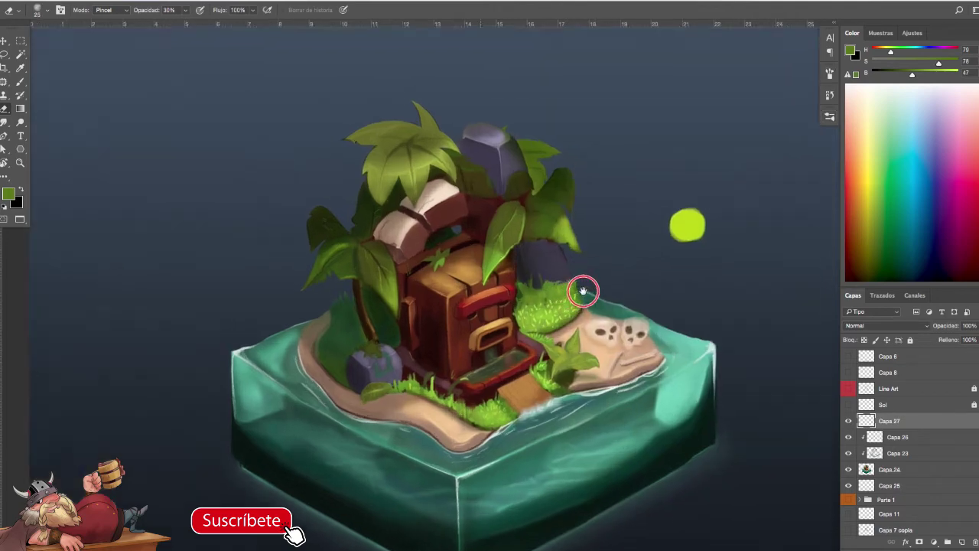
left_click(437, 182)
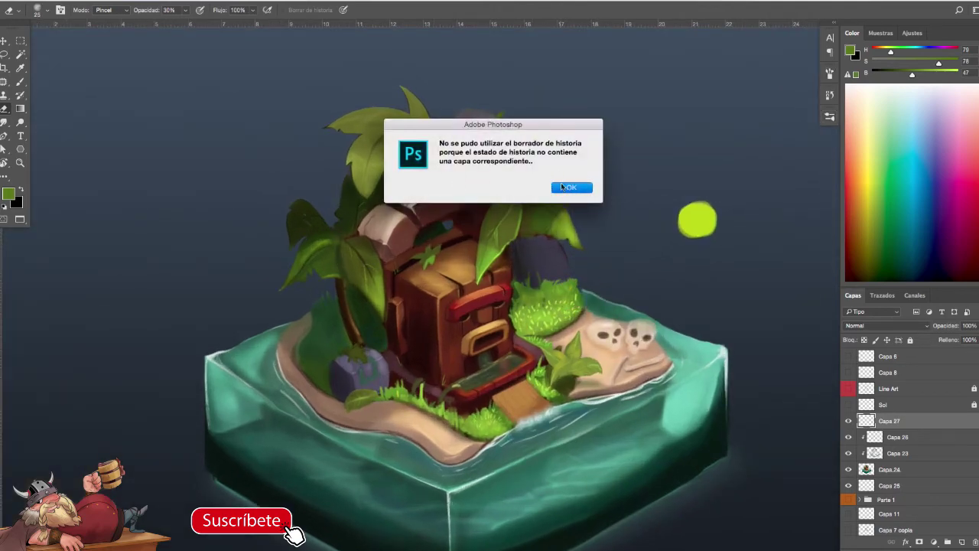
key("Return")
key("b")
left_click(435, 184, "alt")
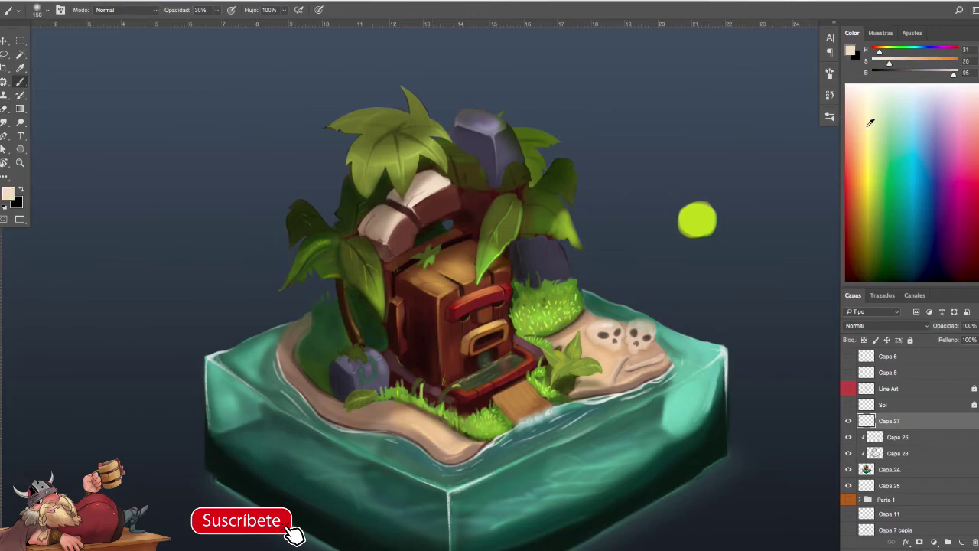
- Load the 25 px brush preset for painting and give the eraser a soft round tip without texture
left_click(829, 116)
left_click(581, 158)
key("F5")
key("F5")
key("e")
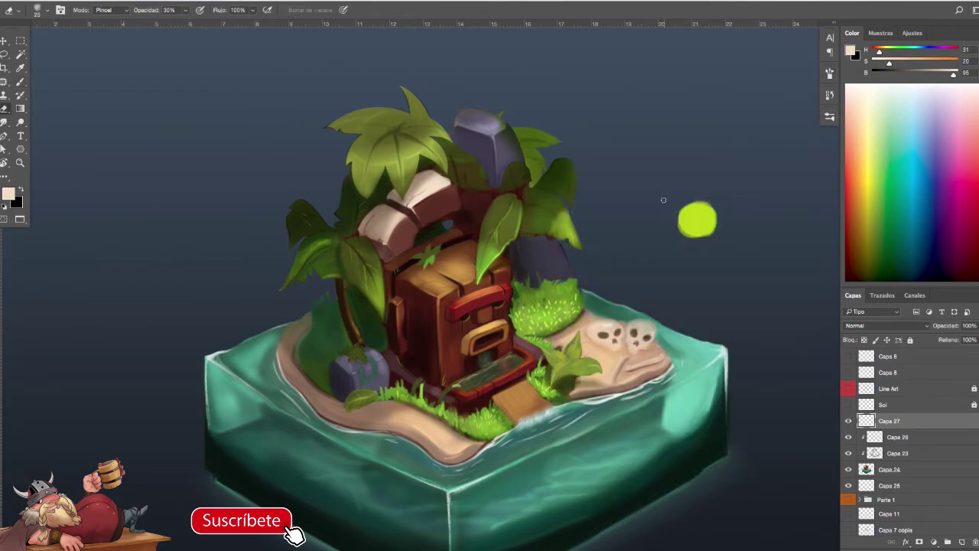
left_click(830, 118)
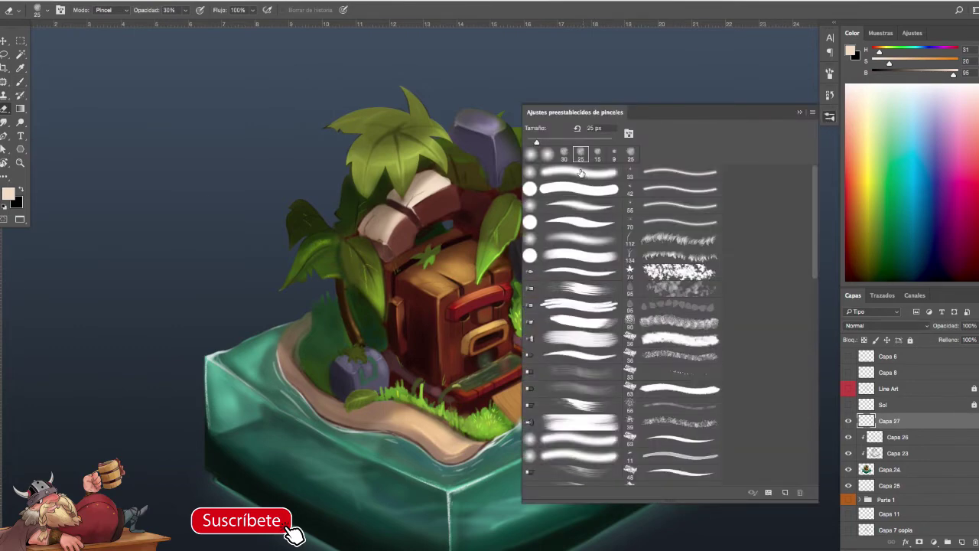
left_click(570, 172)
key("F5")
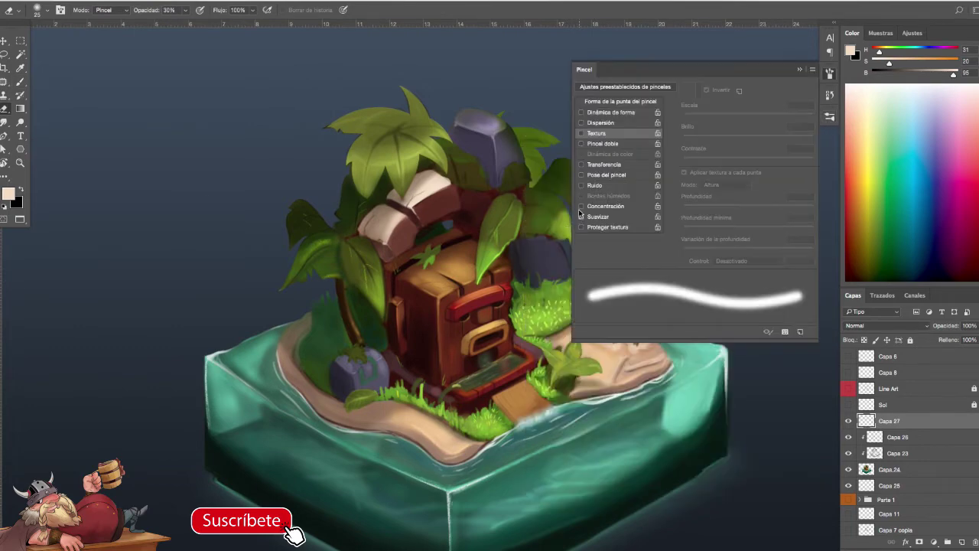
key("F5")
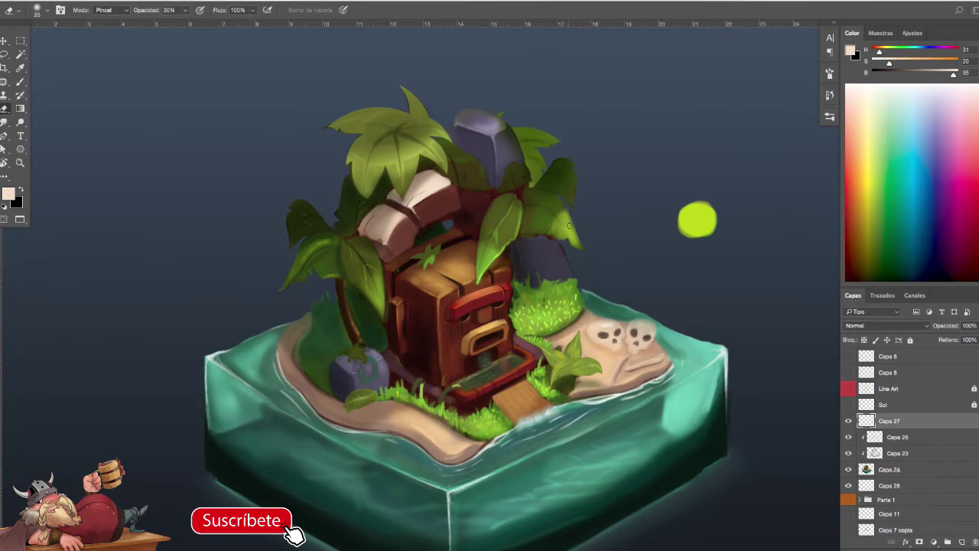
- Retouch the dark palm leaves behind the pale stones with sampled green (H 76, S 73, B 28) at 30% opacity
key("b")
scroll(570, 242, "up", 1)
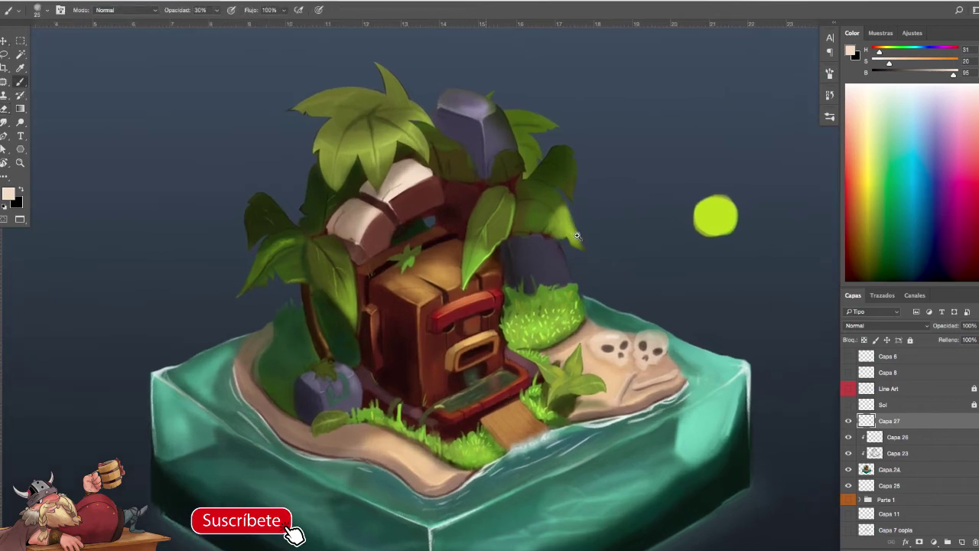
left_click(457, 159, "alt")
left_click(440, 141, "alt")
left_click(441, 142, "alt")
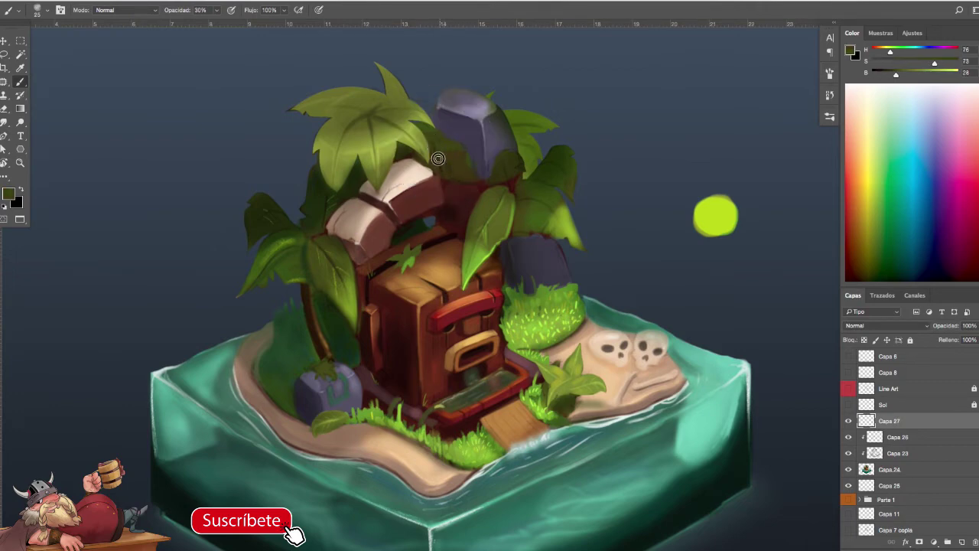
- Compare the illustration with and without the Capa 27 retouches and the Capa 25 layer
left_click(848, 421)
left_click(848, 421)
left_click(848, 420)
left_click(848, 420)
left_click(848, 486)
left_click(848, 486)
left_click_drag(577, 451, 555, 434)
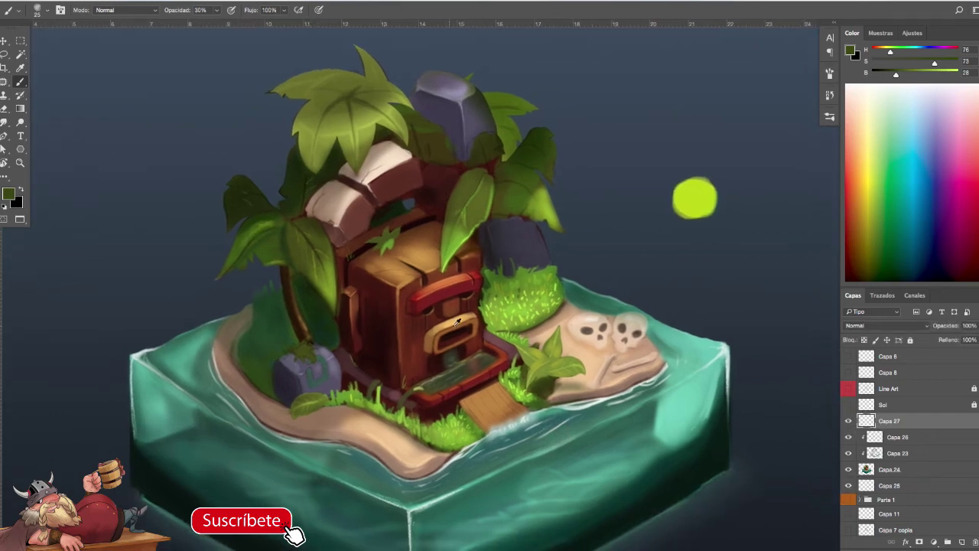
- Touch up the golden frame on the wooden door with its sampled yellow (H 39, S 60, B 93) and a 30 px brush
left_click(456, 321, "alt")
key("bracketleft")
key("bracketleft")
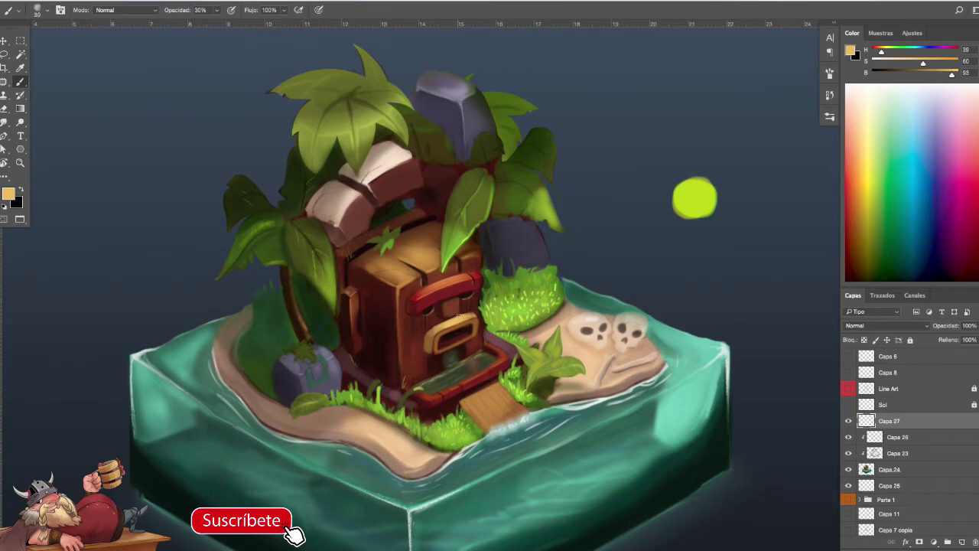
- Retouch the carved rock below the front palm with the green-grey and violet tones sampled from it
left_click(320, 369, "alt")
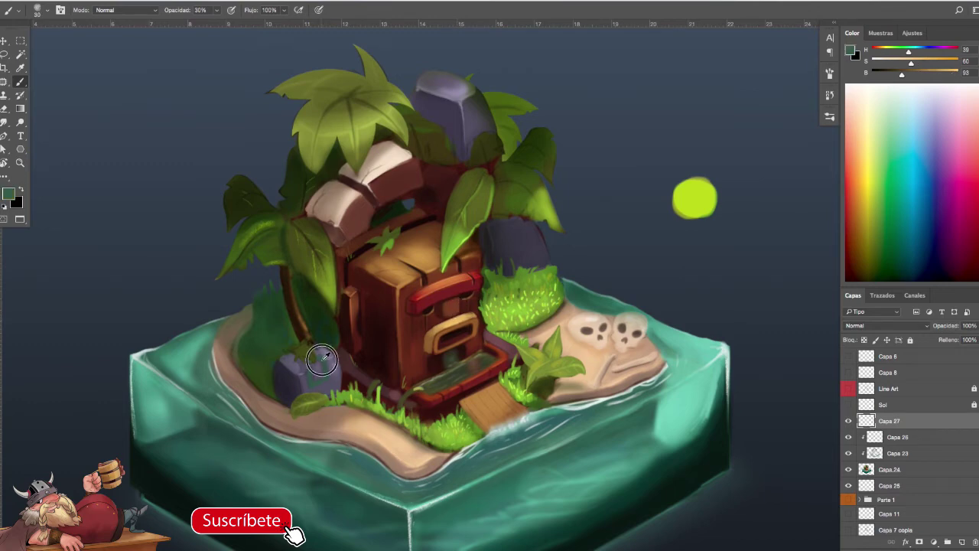
left_click(305, 381, "alt")
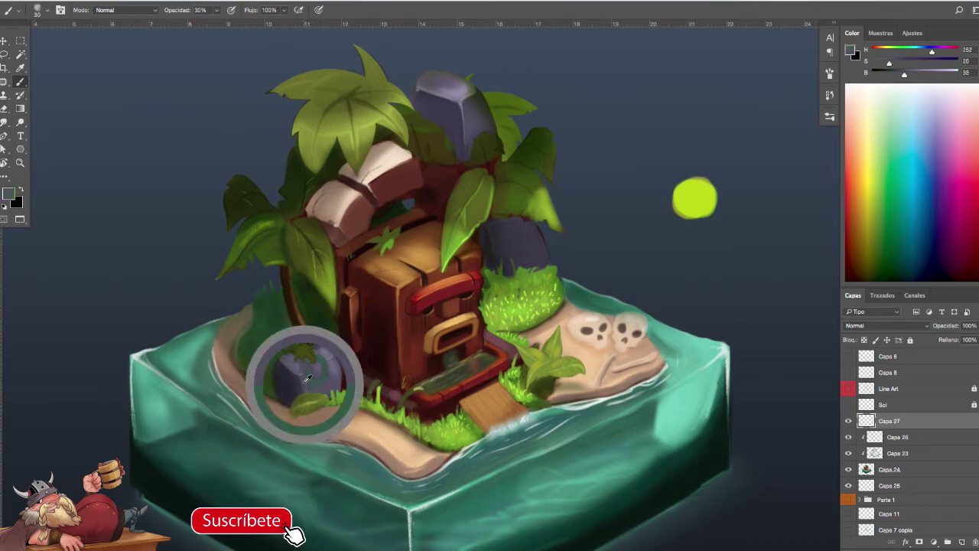
left_click(292, 379, "alt")
- Sample the dark green of the bush behind the carved rock (H 96, S 63, B 26) and turn off the brush's texture
left_click(252, 363, "alt")
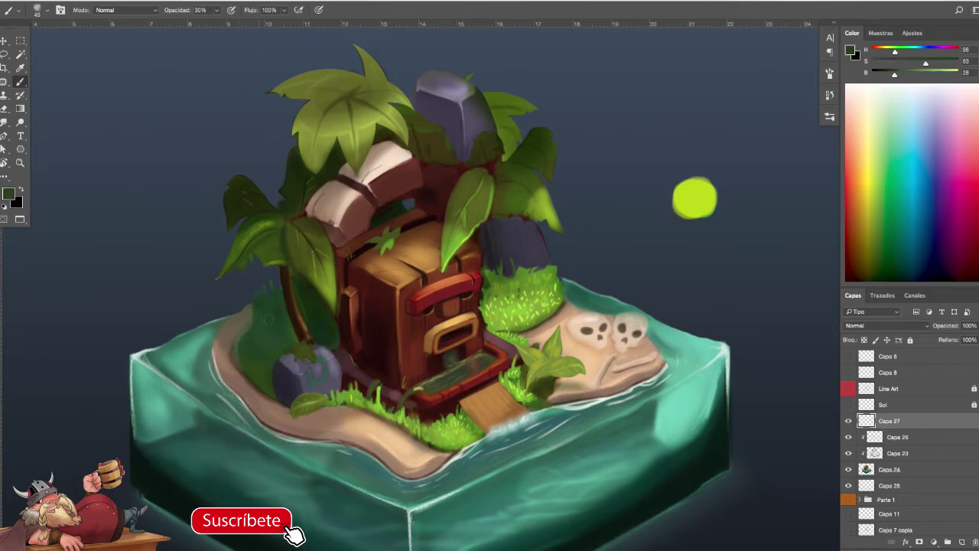
key("F5")
left_click(582, 134)
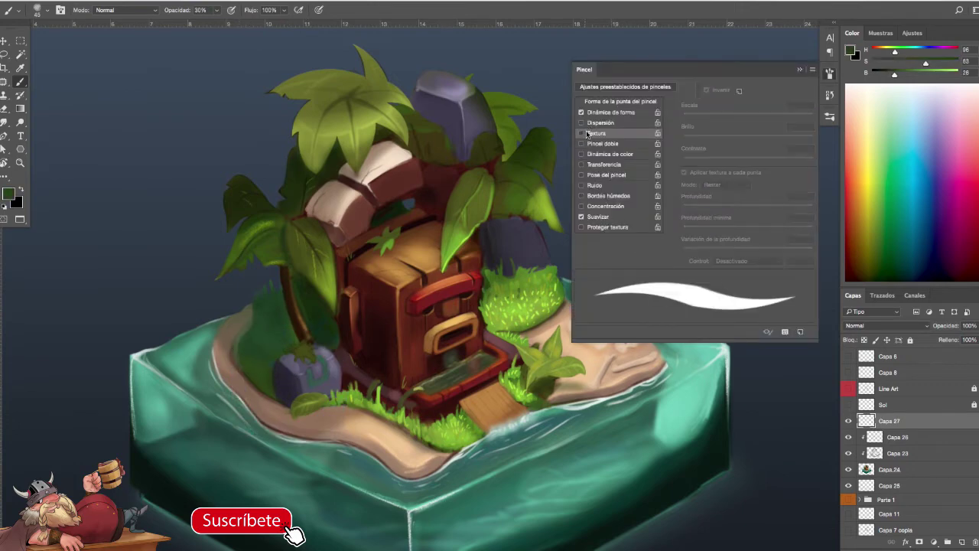
key("F5")
- Sample the bush's green, brighten it to H 141, S 52, B 68, and set the brush to 40 px
left_click(287, 337, "alt")
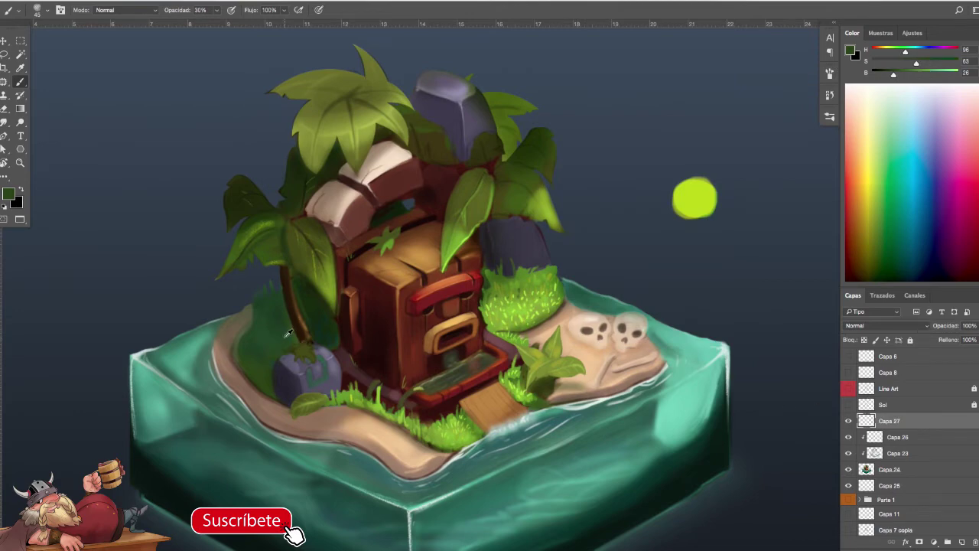
left_click(930, 75)
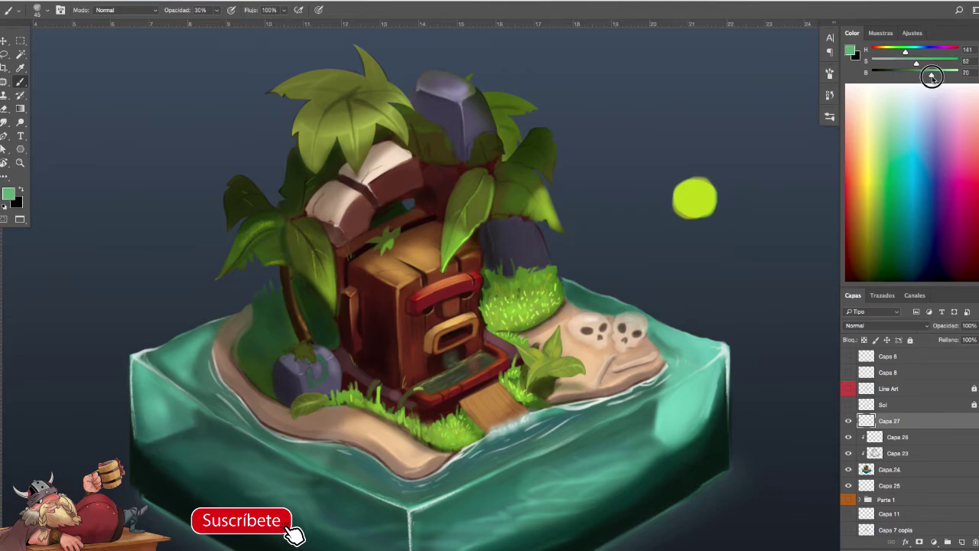
left_click(433, 348)
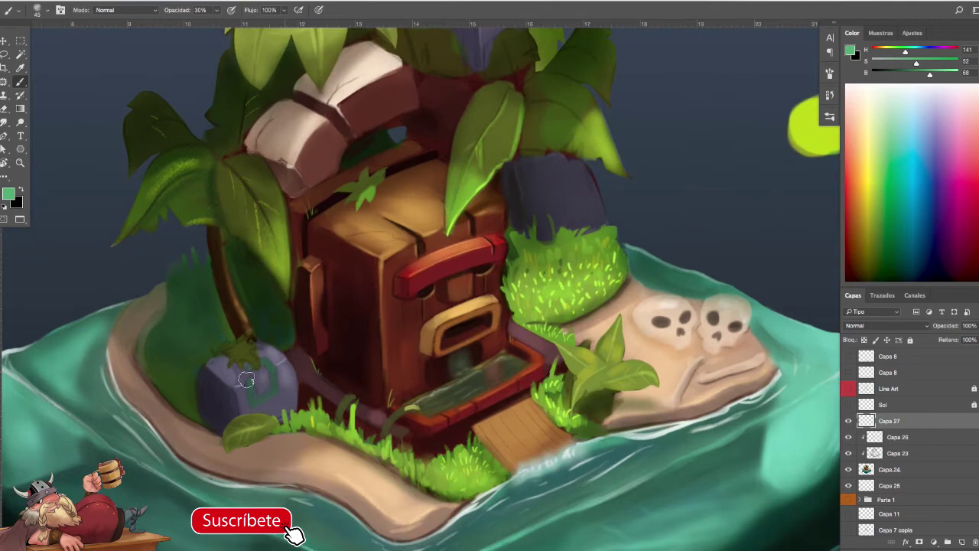
key("bracketleft")
key("bracketleft")
key("bracketleft")
key("bracketright")
- Create a new layer above Capa 27 and name it Pasto
left_click(961, 540)
double_click(889, 421)
type("Pasto")
key("Return")
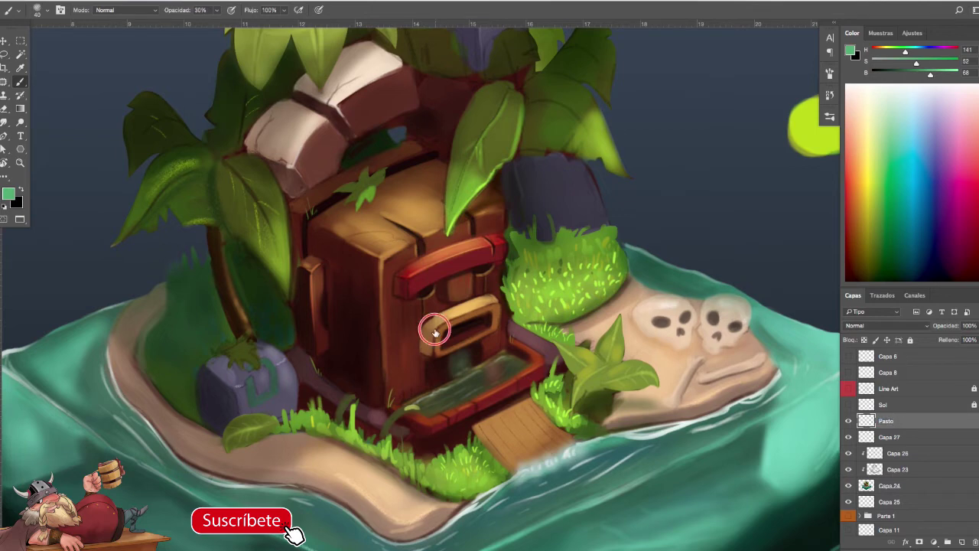
- Turn the brush's texture on again for the grass strokes
key("ctrl+minus")
key("F5")
key("F5")
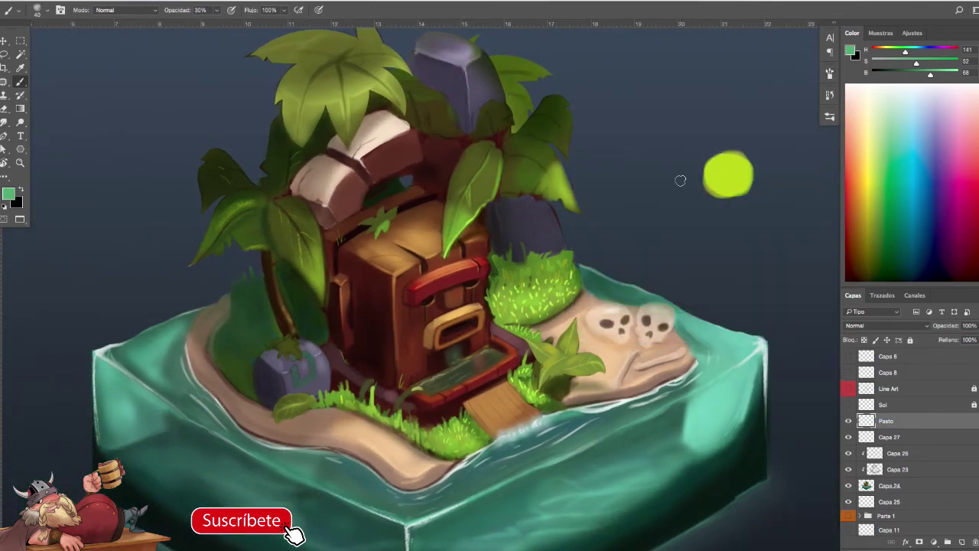
key("F5")
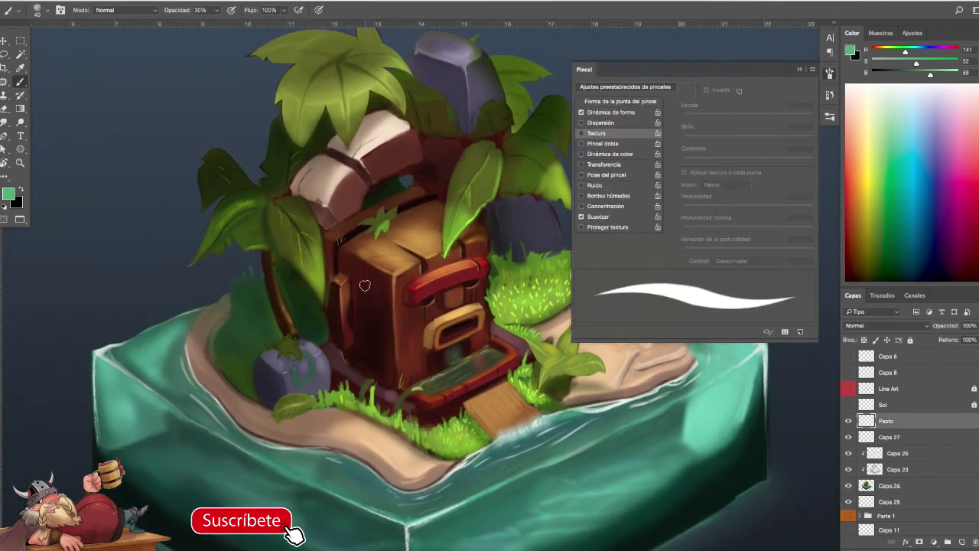
left_click(584, 136)
key("F5")
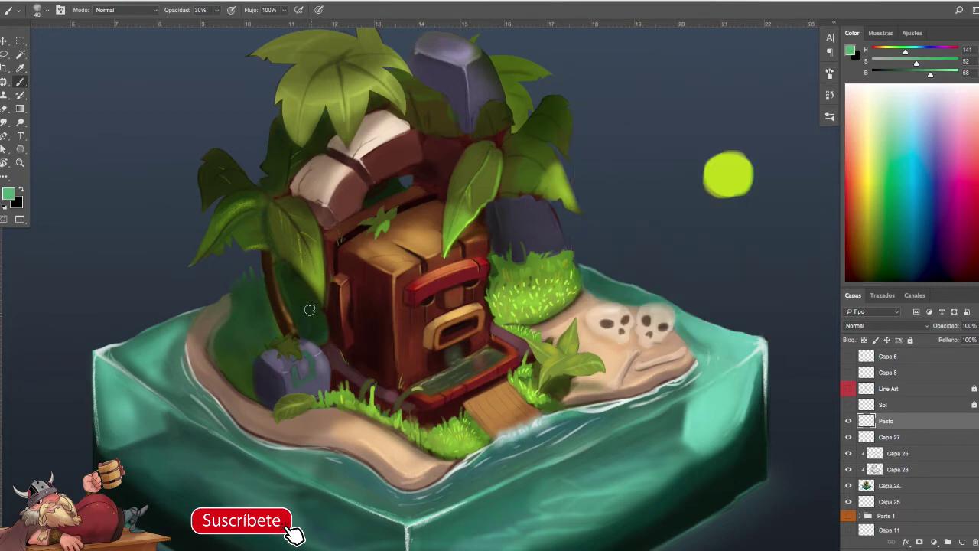
- Paint the first light green grass blades on the dark bush around the carved rock's palm trunk
left_click_drag(317, 334, 298, 293)
left_click_drag(321, 335, 331, 309)
key("space")
scroll(436, 301, "down", 1)
key("bracketleft")
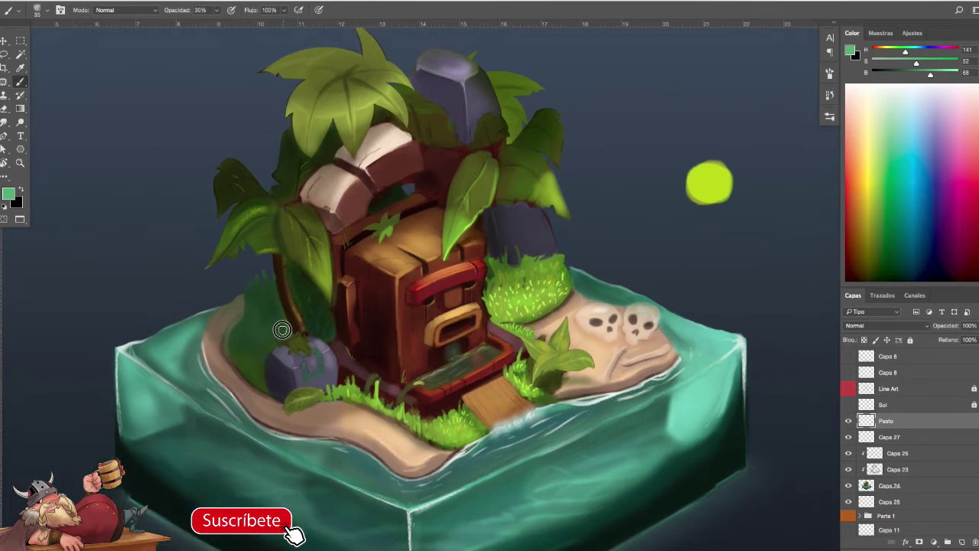
key("bracketright")
key("F5")
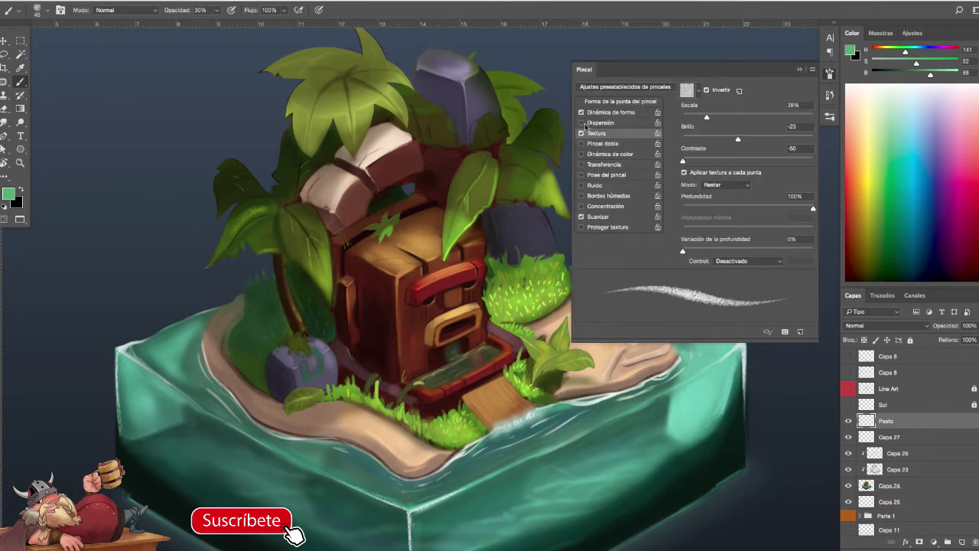
key("F5")
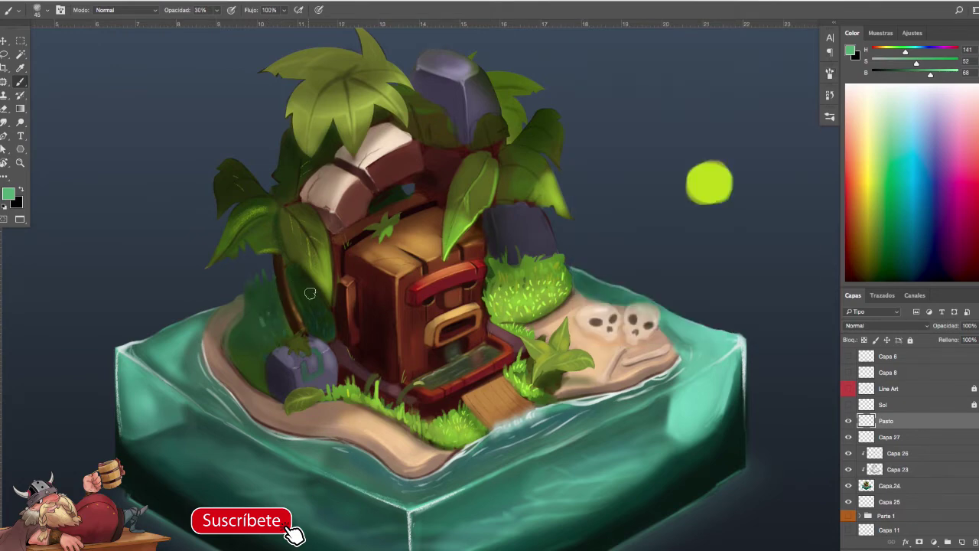
- Cover the rest of the dark bush with small light green grass blades using a 30 px brush at 30% opacity
key("bracketleft")
left_click_drag(469, 320, 445, 312)
key("bracketright")
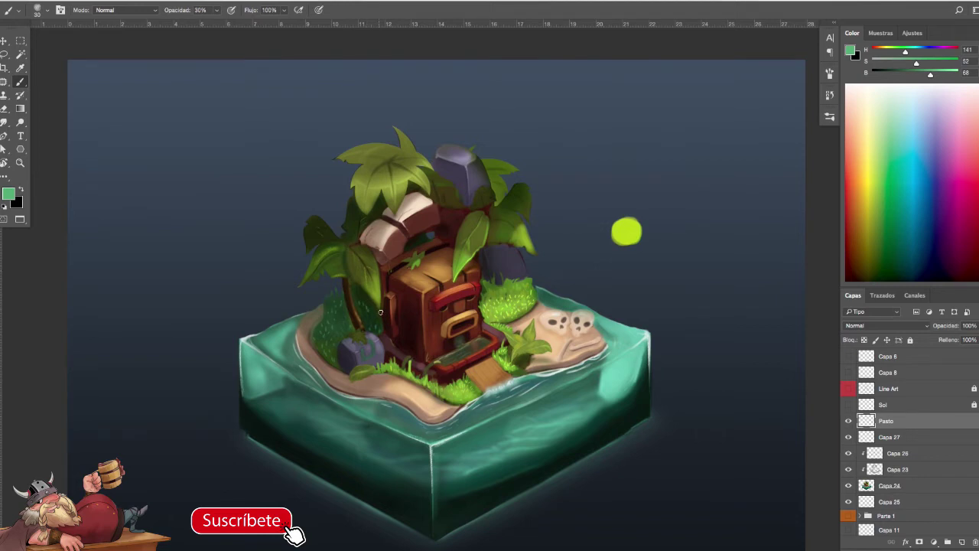
mouse_move(595, 290)
left_mouse_down()
mouse_move(581, 297)
mouse_move(596, 296)
left_mouse_up()
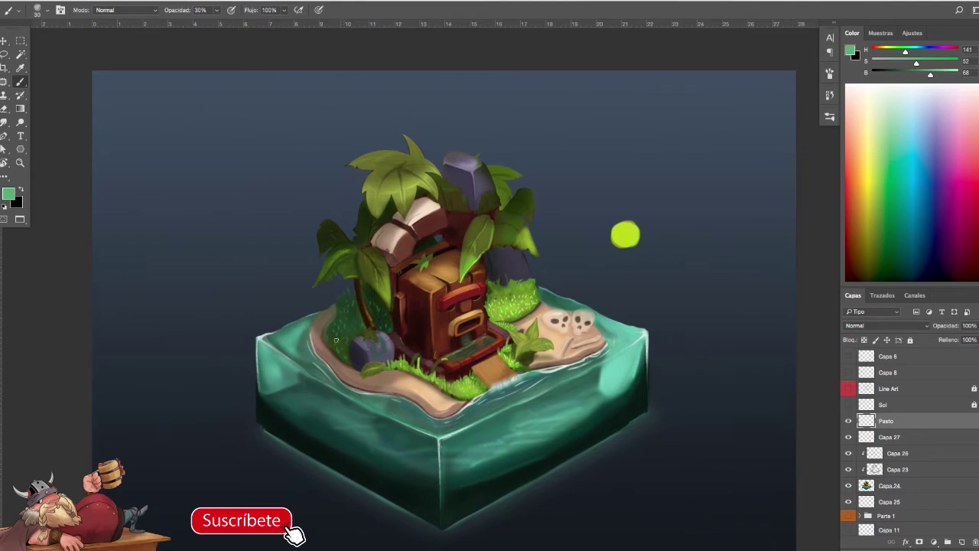
left_click_drag(655, 335, 663, 322)
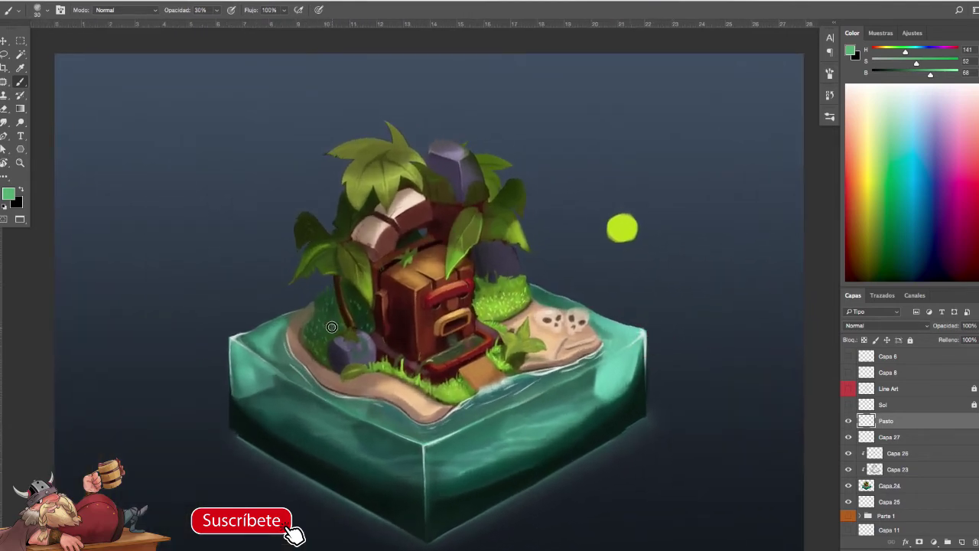
mouse_move(619, 286)
left_mouse_down()
mouse_move(608, 295)
mouse_move(610, 287)
left_mouse_up()
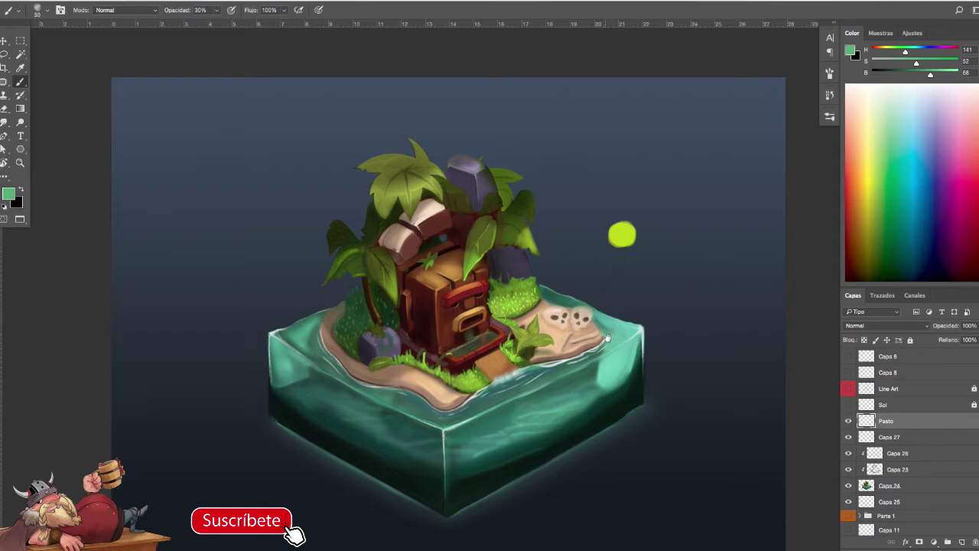
left_click_drag(608, 349, 604, 335)
left_click_drag(370, 315, 368, 315)
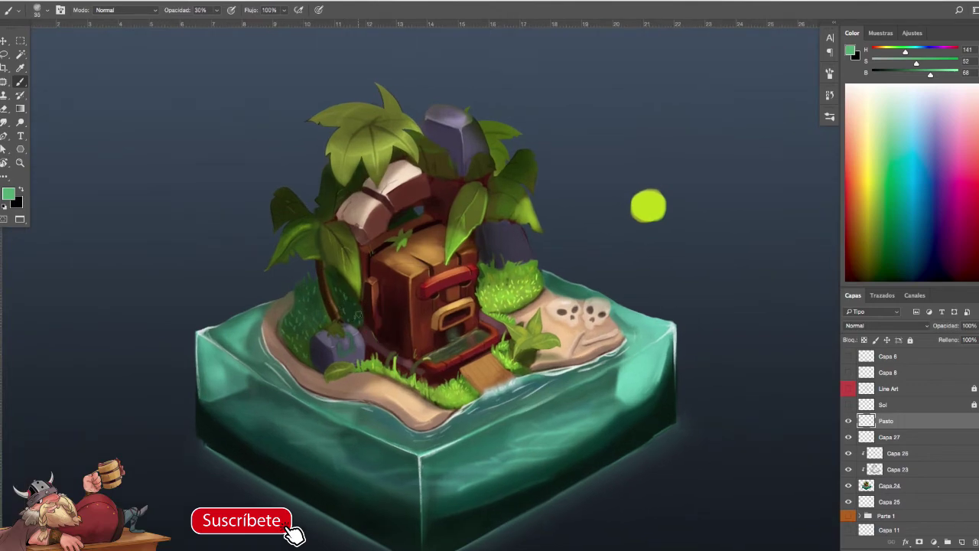
mouse_move(405, 329)
left_mouse_down()
mouse_move(389, 334)
mouse_move(402, 334)
left_mouse_up()
left_click_drag(322, 367, 316, 361)
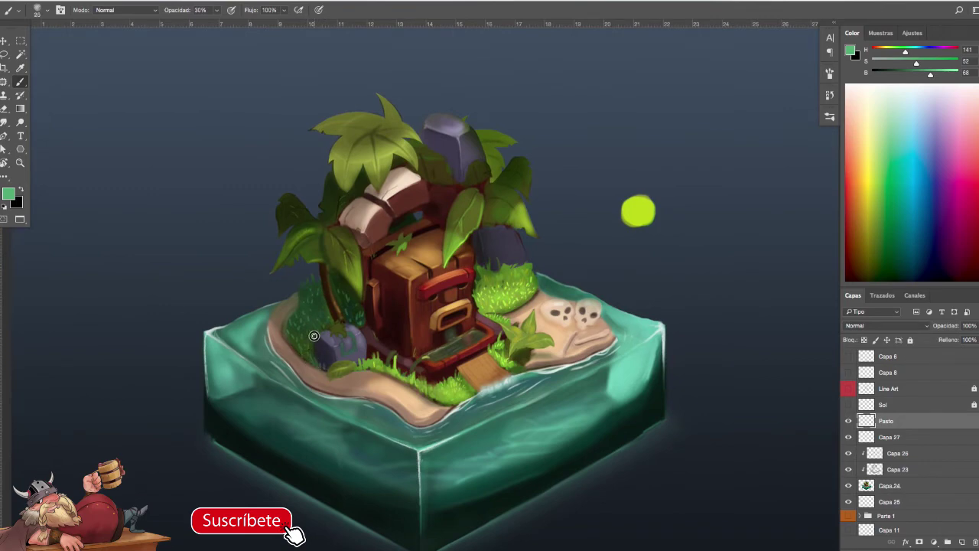
- Retouch the palm trunk in the dark bush with sampled dark green and brown tones at 30% brush opacity
left_click(357, 297, "alt")
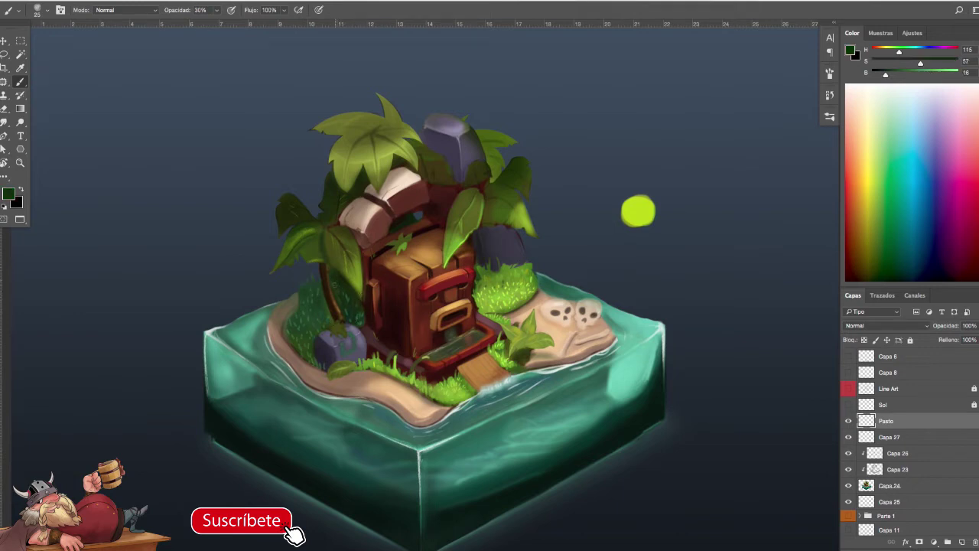
key("space")
scroll(352, 303, "up", 1)
left_click(335, 303, "alt")
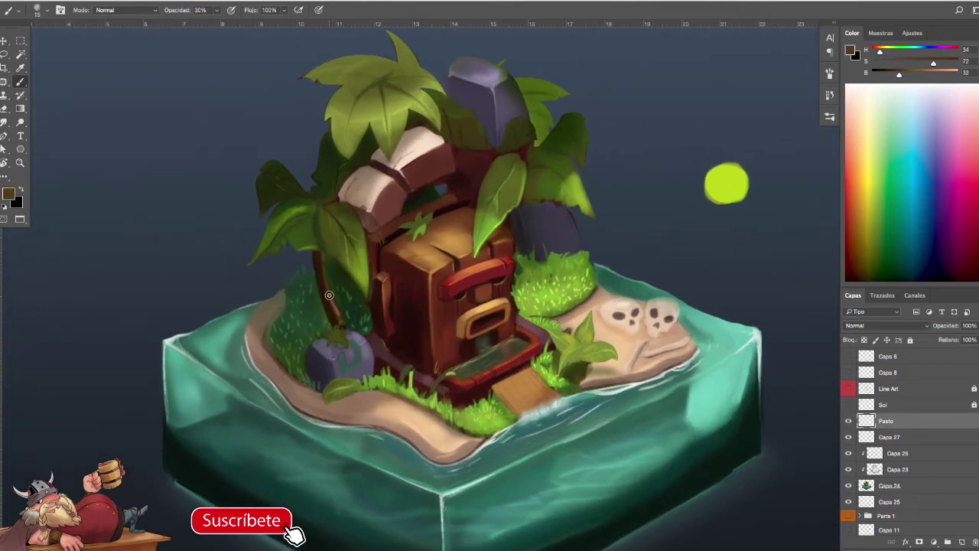
left_click(336, 312, "alt")
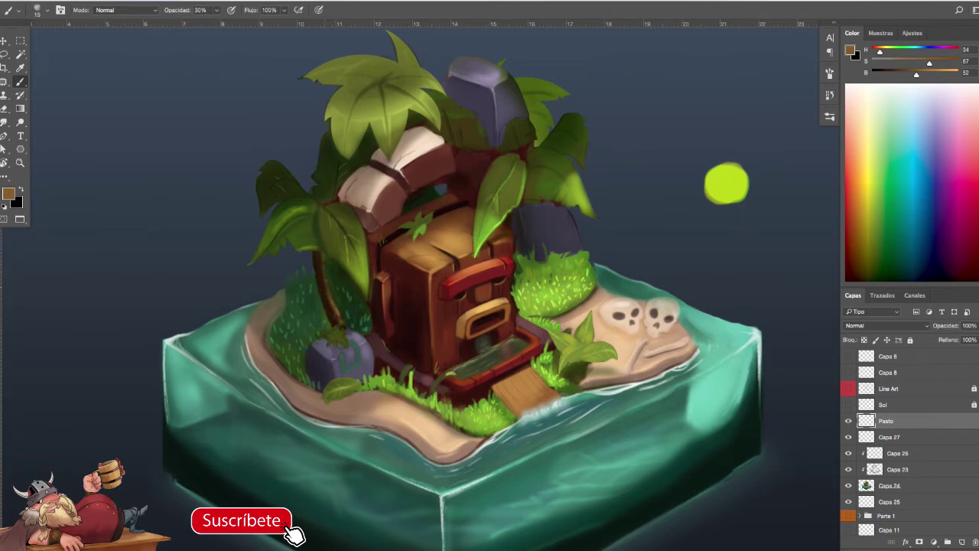
left_click_drag(466, 357, 484, 317)
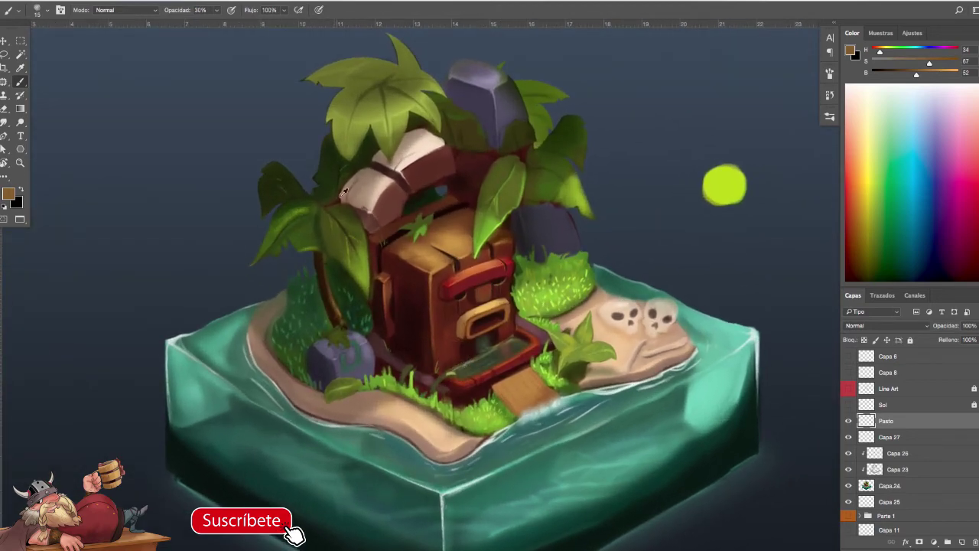
- Touch up the palm leaves and the foliage above the door with sampled greens, using a 20 px brush at 100% opacity
left_click(305, 210, "alt")
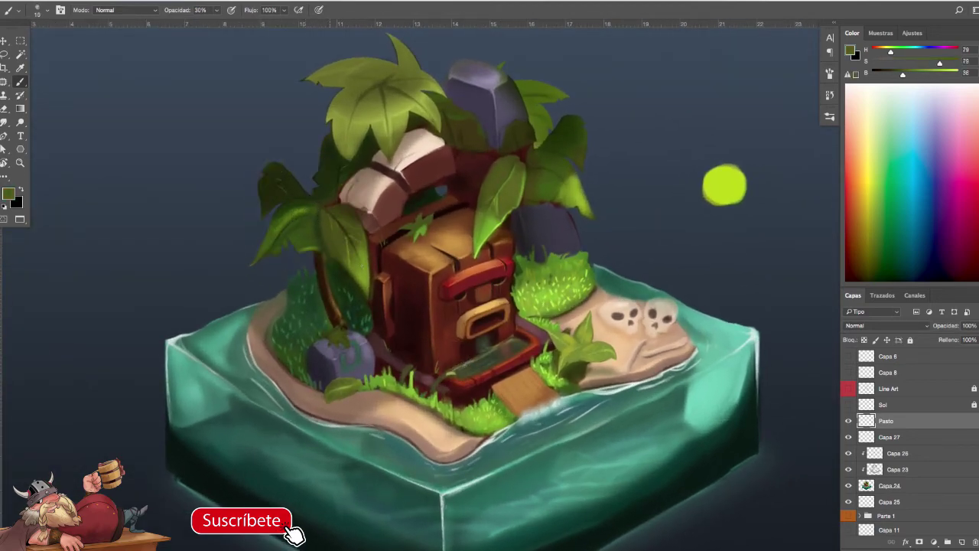
key("bracketright")
left_click(363, 264, "alt")
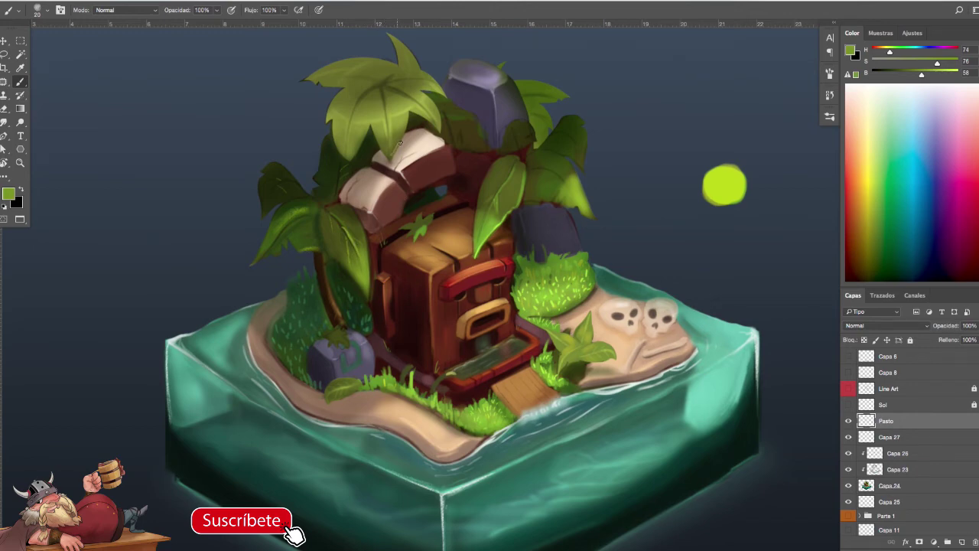
left_click_drag(426, 229, 429, 234)
- Sample a dark olive green, select the multiply layer Capa 23 and check its shading by hiding and showing it
left_click(375, 377, "alt")
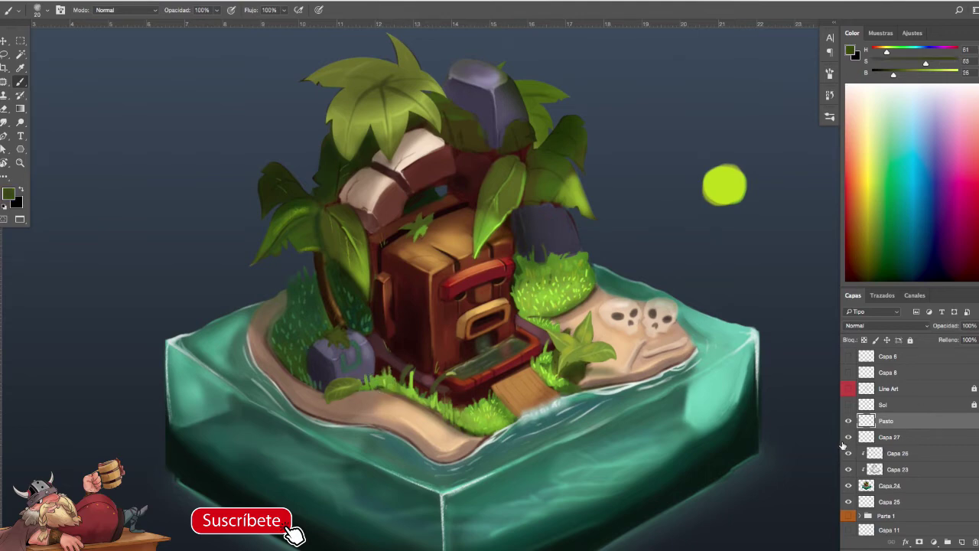
key("F5")
key("F5")
left_click(878, 470)
left_click(848, 469)
left_click(848, 469)
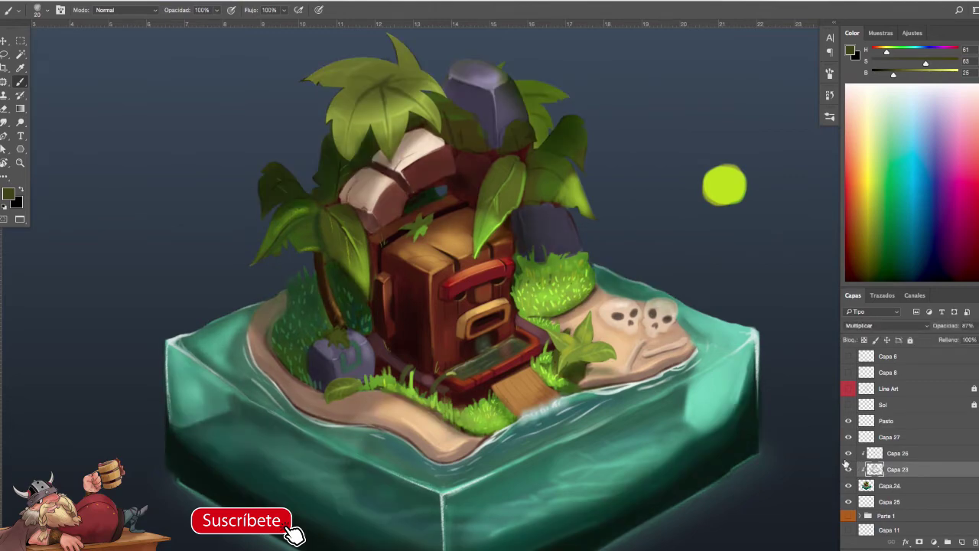
- Turn on the brush's transfer and texture options and turn off its shape dynamics
key("F5")
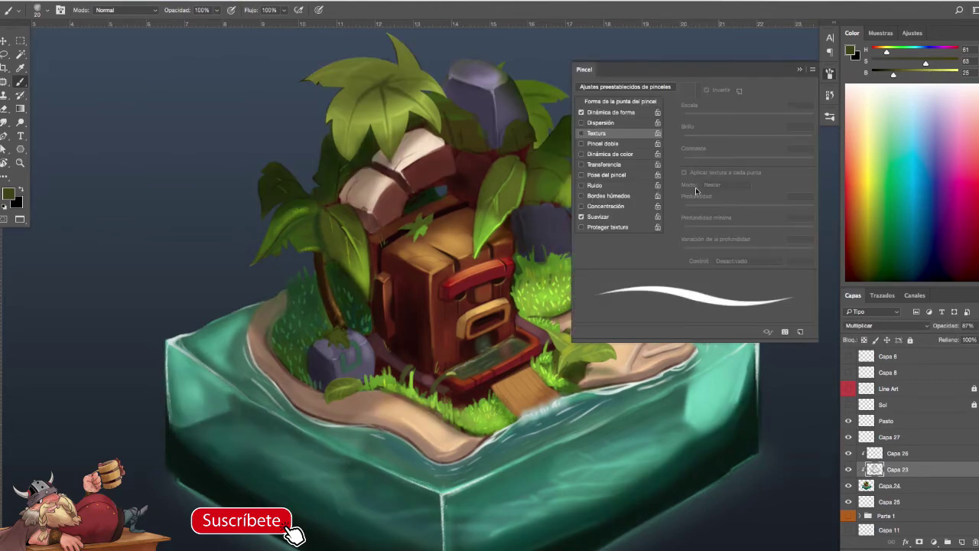
left_click(582, 165)
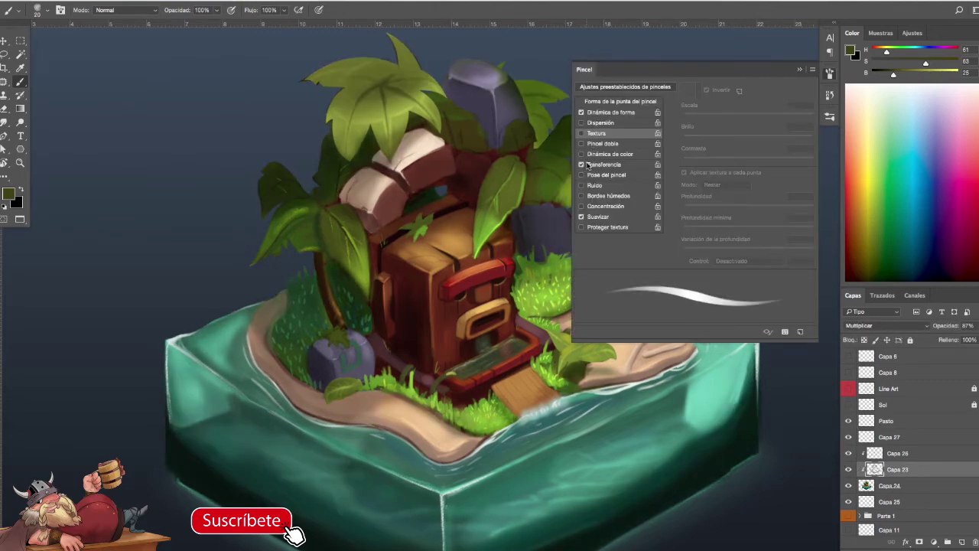
left_click(582, 113)
left_click(594, 132)
key("F5")
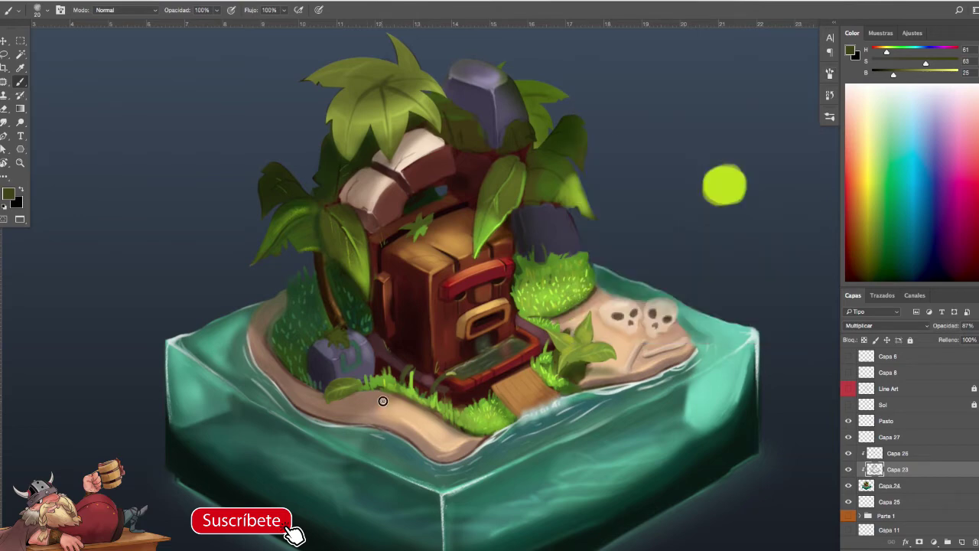
- Shade the sand under the foreground leaf and the dark bush on Capa 23 with an enlarged brush in sampled olive green
left_click(416, 387, "alt")
key("bracketright")
key("bracketright")
key("bracketright")
key("bracketright")
key("bracketright")
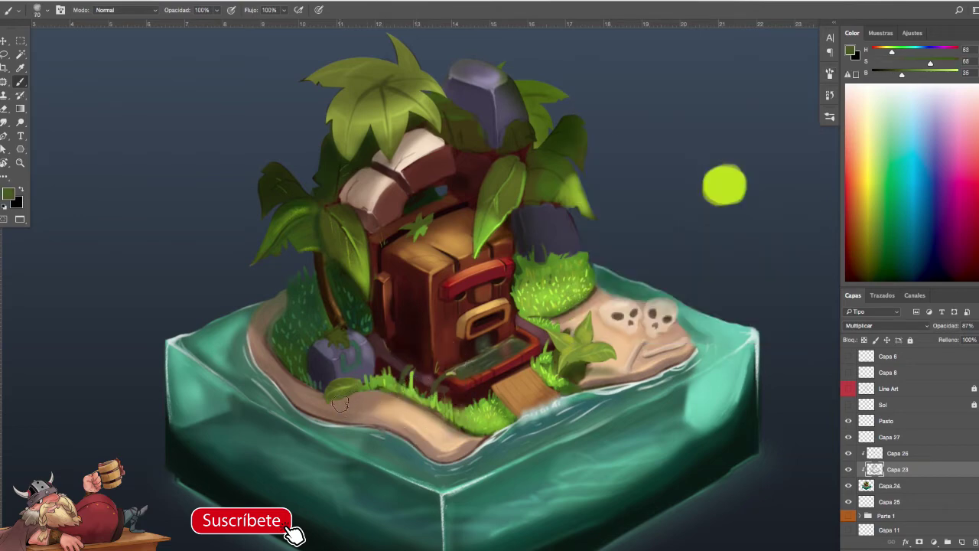
mouse_move(337, 403)
left_mouse_down()
mouse_move(357, 391)
mouse_move(351, 401)
left_mouse_up()
key("]")
left_click_drag(260, 339, 334, 319)
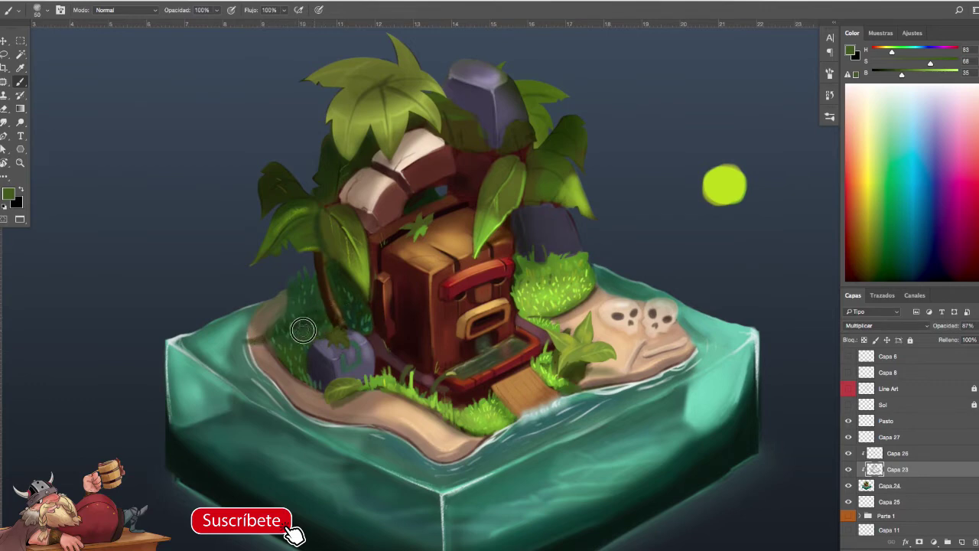
- Shade the sand below the small plant, the rear rock and the top of the grass mound in olive green, cleaning up with the eraser
mouse_move(513, 329)
left_mouse_down()
mouse_move(494, 334)
mouse_move(504, 331)
left_mouse_up()
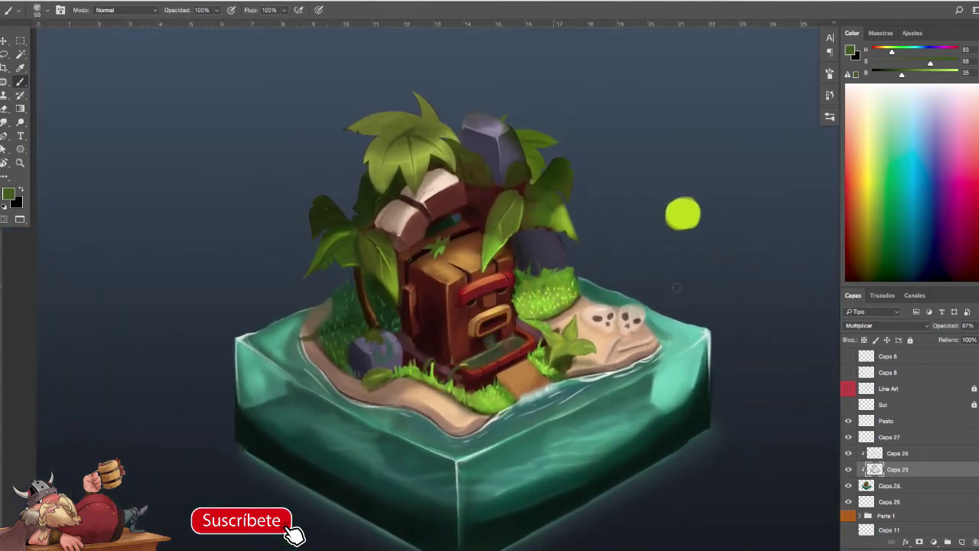
scroll(625, 369, "up", 1)
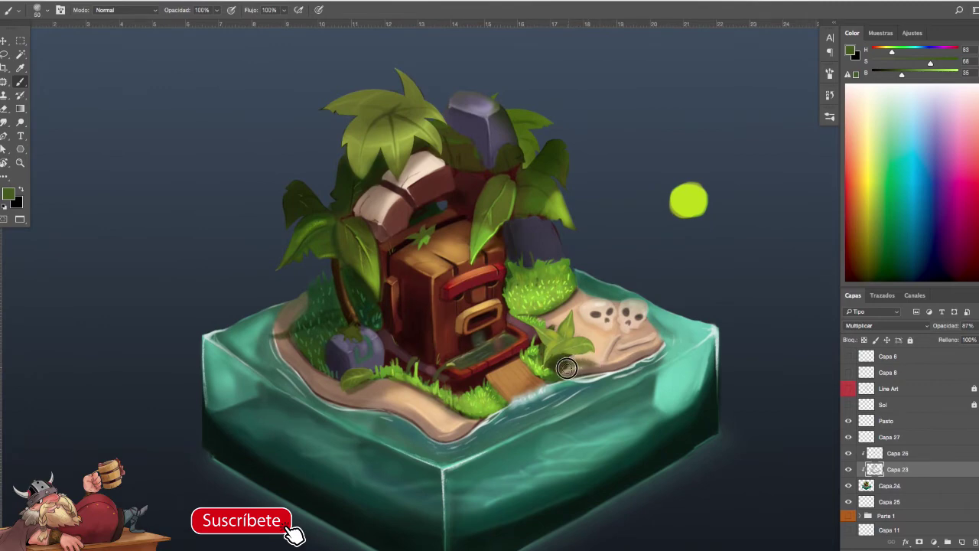
key("e")
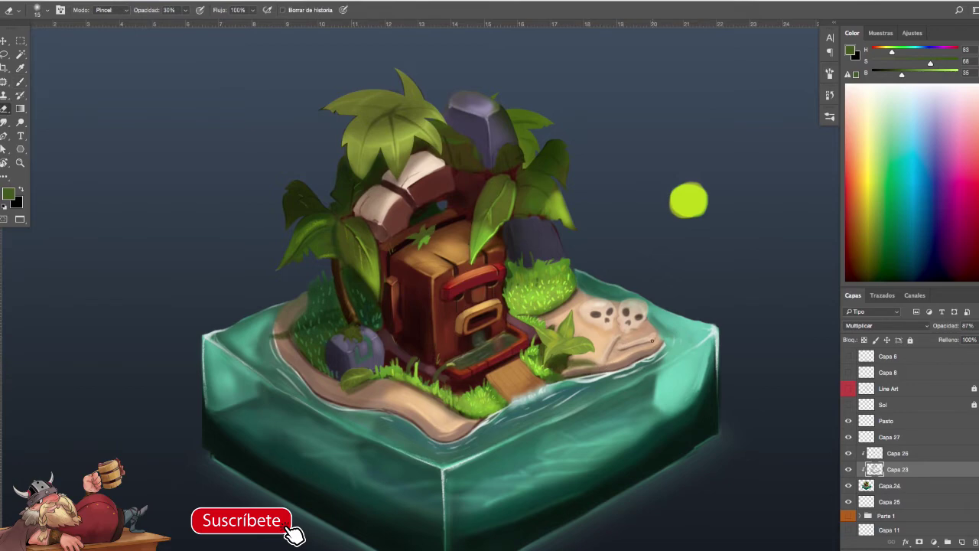
key("b")
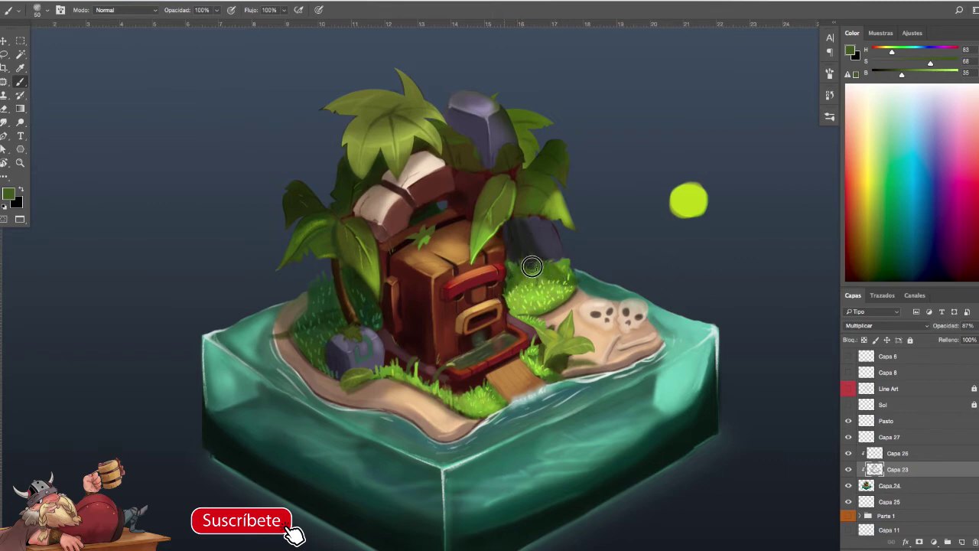
left_click_drag(649, 345, 629, 345)
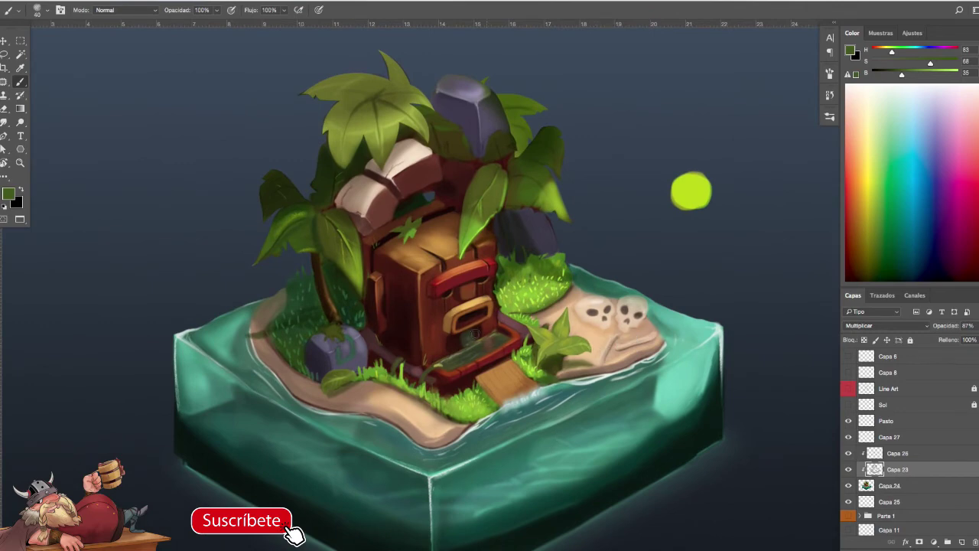
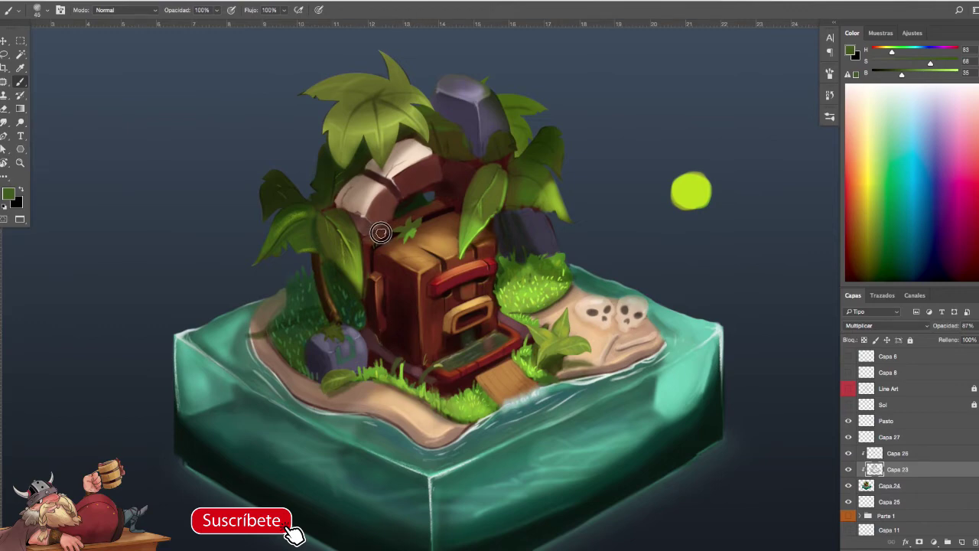
key("ctrl+minus")
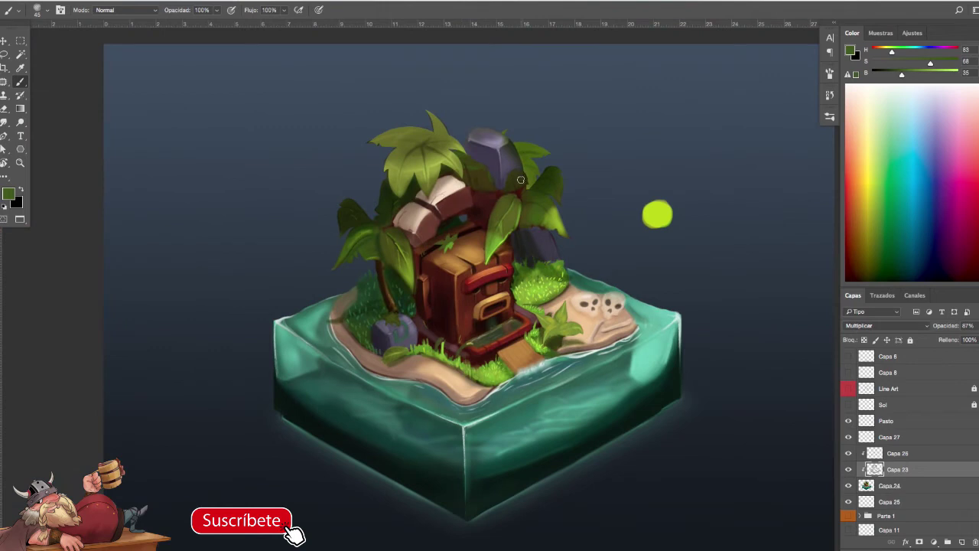
left_click_drag(584, 258, 601, 258)
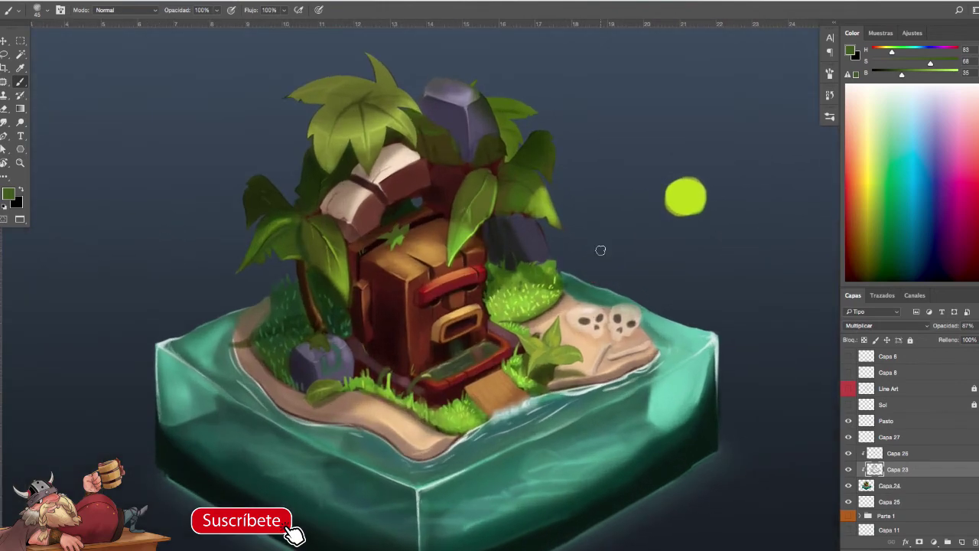
- Shade the stone arch and the dark red wall below the tall rock with sampled red-brown tones
left_click(394, 150, "alt")
mouse_move(390, 151)
left_mouse_down()
mouse_move(374, 175)
mouse_move(399, 156)
mouse_move(399, 180)
mouse_move(388, 146)
mouse_move(374, 173)
mouse_move(394, 146)
mouse_move(371, 172)
mouse_move(390, 144)
mouse_move(384, 157)
mouse_move(399, 143)
mouse_move(414, 148)
mouse_move(427, 145)
left_mouse_up()
left_click(400, 177, "alt")
left_click(401, 174, "alt")
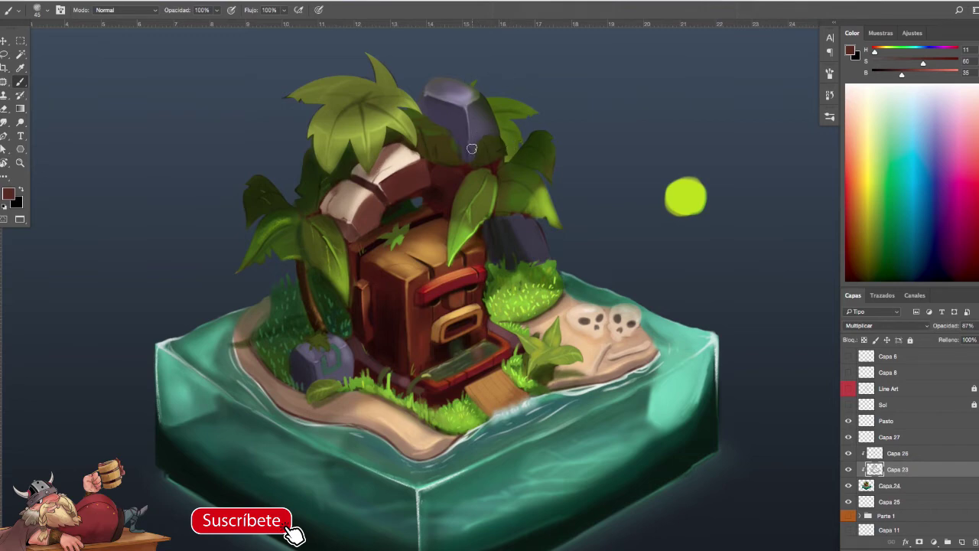
left_click_drag(487, 162, 472, 166)
- Check Capa 27 by hiding and showing it, and select it for cleanup with the eraser at 30% opacity
mouse_move(647, 303)
left_mouse_down()
mouse_move(679, 298)
mouse_move(655, 335)
left_mouse_up()
left_click(848, 437)
left_click(848, 437)
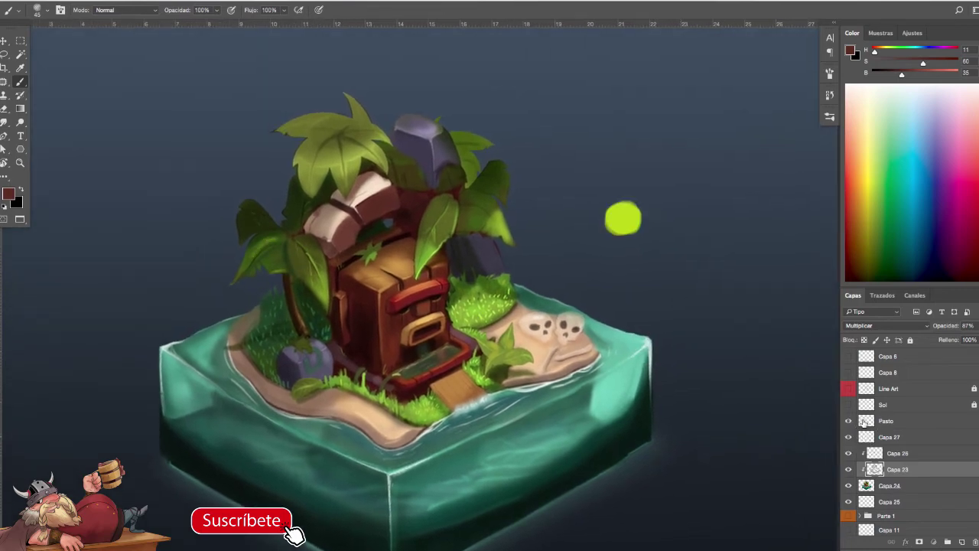
left_click(865, 434)
key("e")
mouse_move(696, 301)
left_mouse_down()
mouse_move(678, 301)
mouse_move(684, 293)
left_mouse_up()
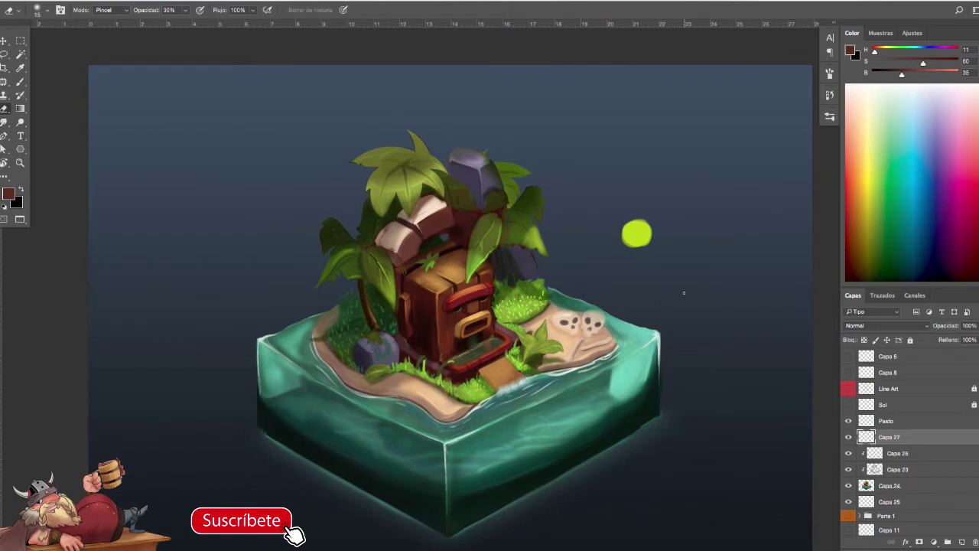
- Retouch the grass beside the plank bridge and around the small plant on the Pasto layer with sampled light and dark greens
key("b")
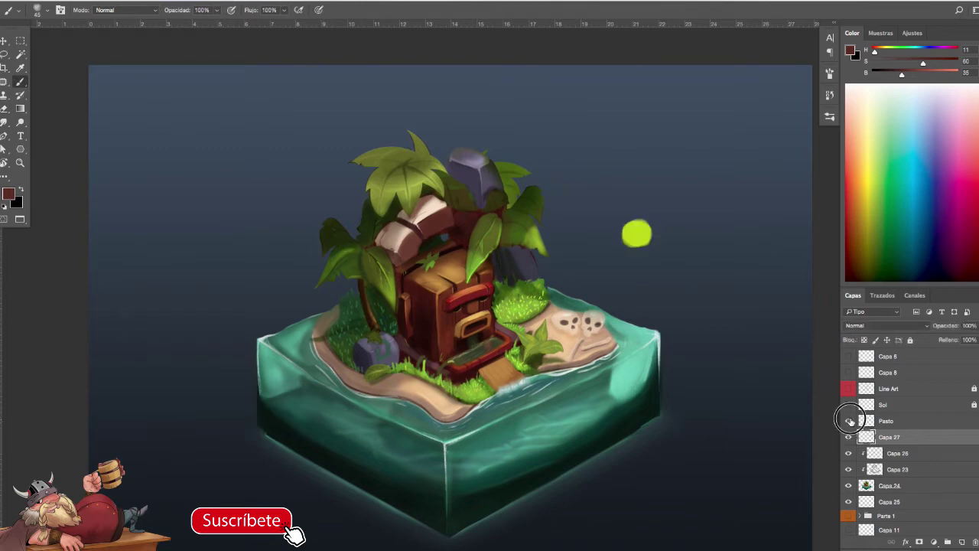
left_click(869, 421)
mouse_move(484, 396)
left_mouse_down()
mouse_move(506, 380)
mouse_move(480, 378)
mouse_move(495, 391)
mouse_move(479, 378)
mouse_move(494, 388)
mouse_move(528, 366)
left_mouse_up()
left_click(492, 386, "alt")
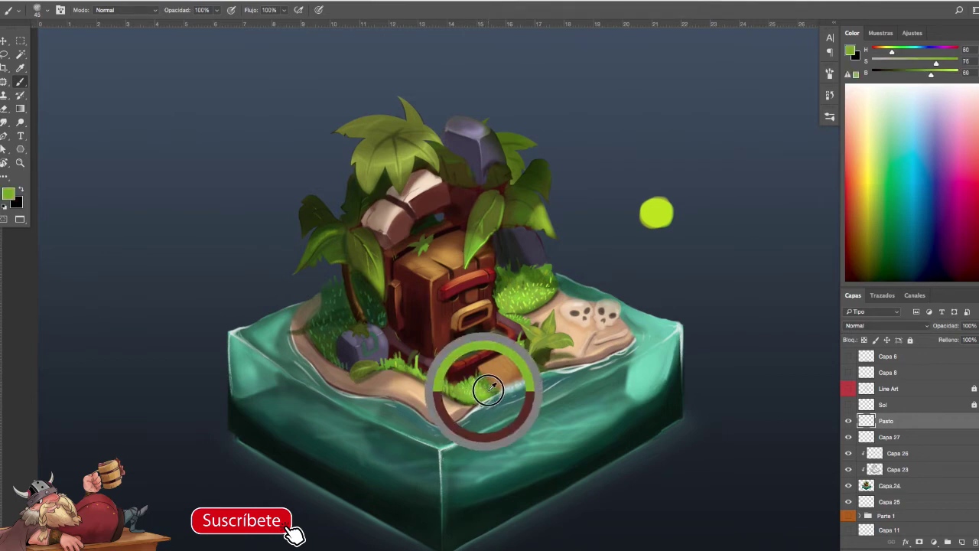
mouse_move(481, 377)
left_mouse_down()
mouse_move(498, 388)
mouse_move(477, 377)
mouse_move(499, 380)
mouse_move(546, 355)
mouse_move(489, 392)
left_mouse_up()
left_click(492, 392, "alt")
left_click(546, 353, "alt")
scroll(575, 398, "down", 2)
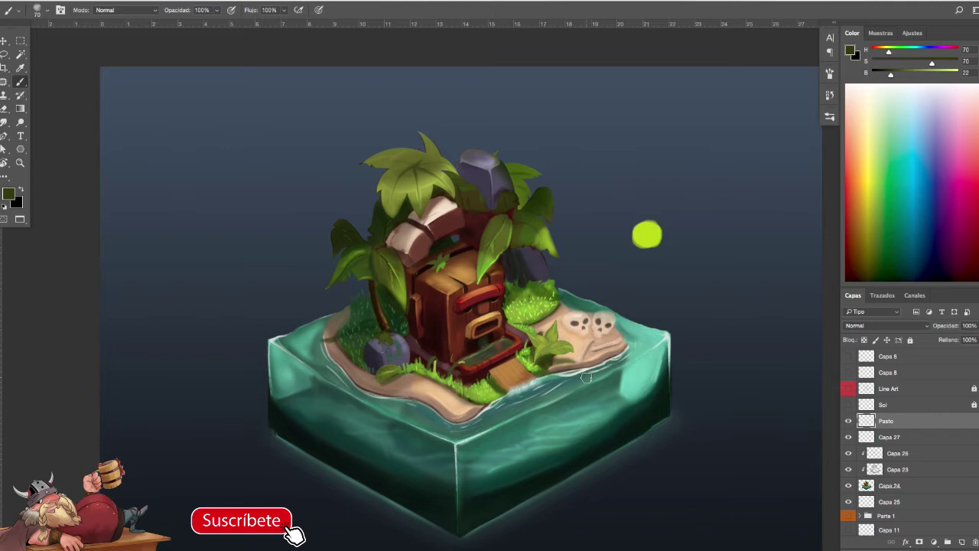
scroll(598, 317, "up", 2)
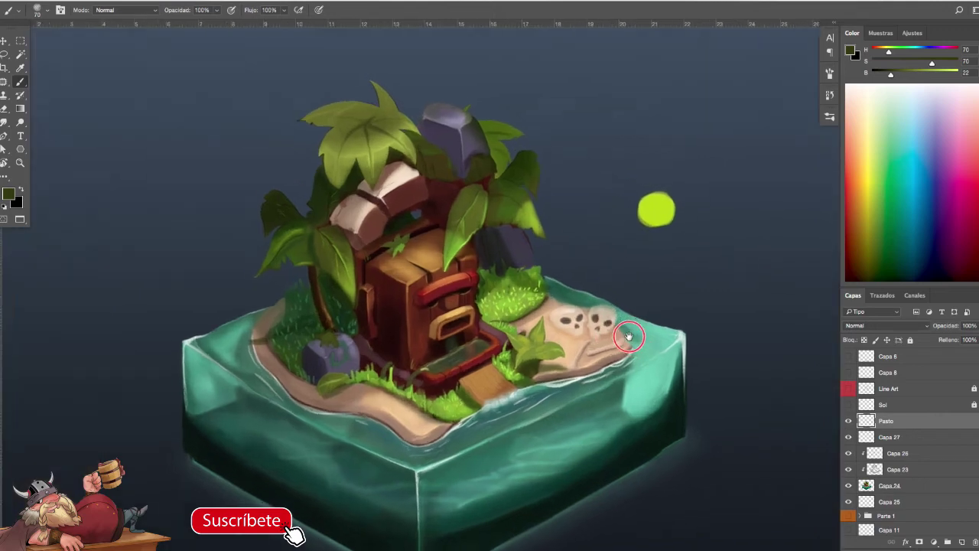
- Paint textured brown shadows under the skulls and bones on the sand, cleaning the edges with the eraser at 100% opacity
key("bracketleft")
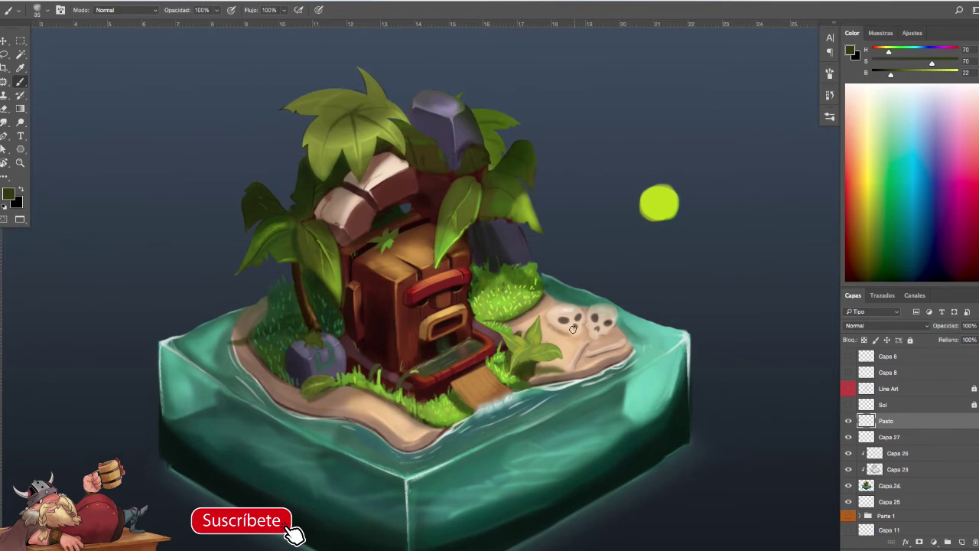
left_click(559, 327, "alt")
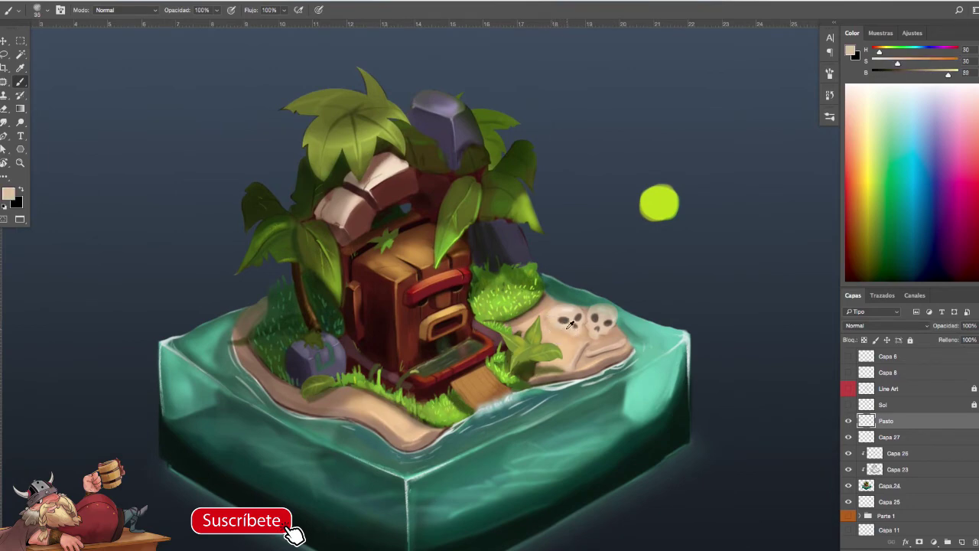
left_click(568, 327, "alt")
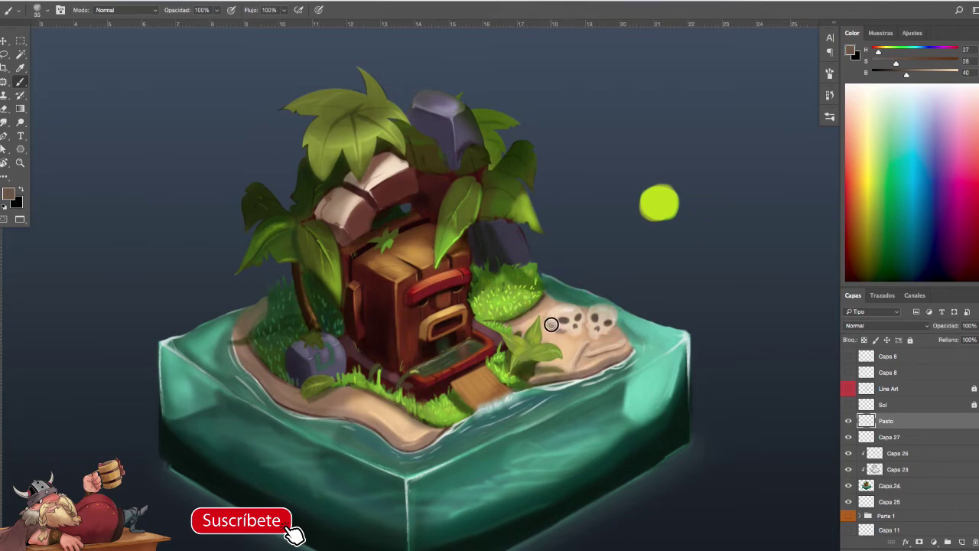
left_click_drag(573, 336, 579, 337)
key("e")
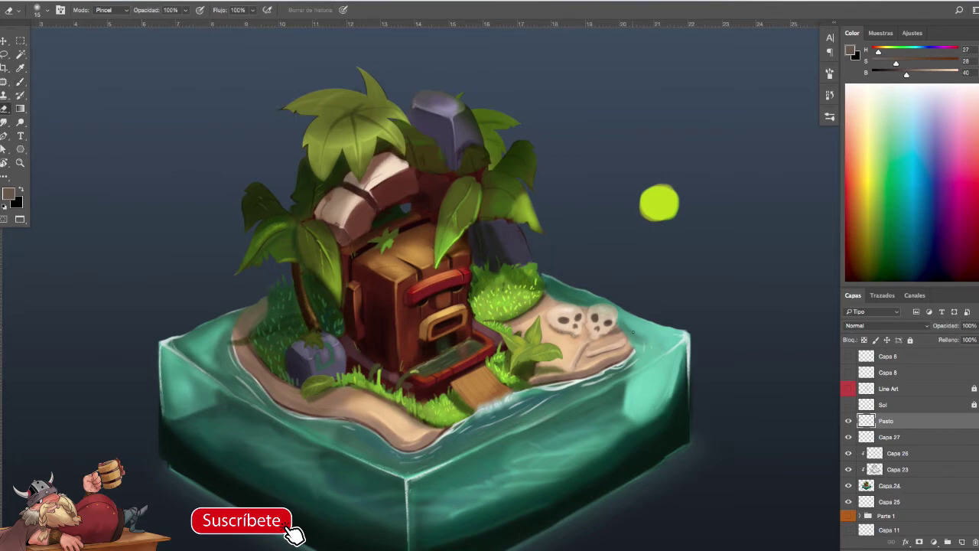
key("b")
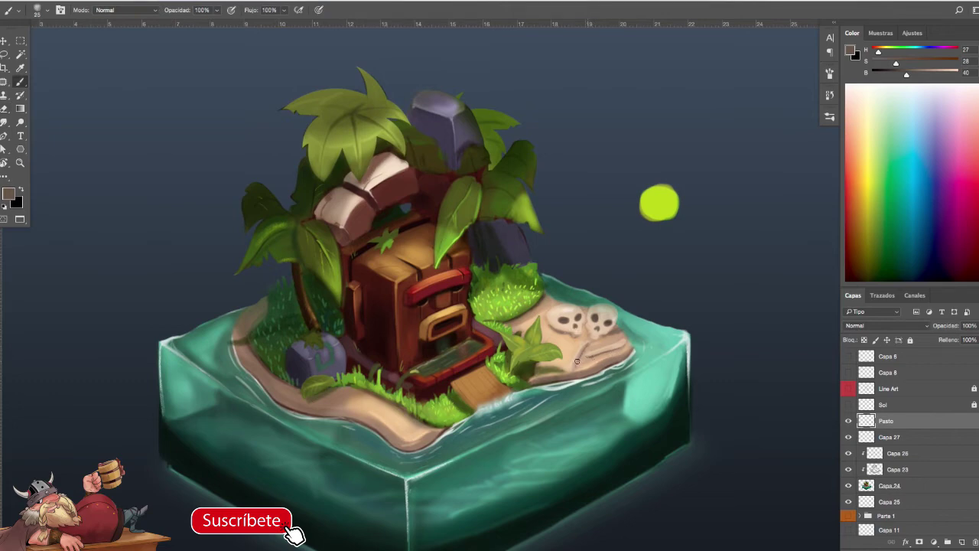
- Darken the eye and nose sockets of both skulls with a near-black brown sampled from the door
mouse_move(622, 350)
left_mouse_down()
mouse_move(607, 354)
mouse_move(657, 350)
mouse_move(629, 350)
mouse_move(610, 338)
mouse_move(615, 328)
left_mouse_up()
left_click(433, 322, "alt")
mouse_move(554, 311)
left_mouse_down()
mouse_move(545, 316)
mouse_move(621, 314)
left_mouse_up()
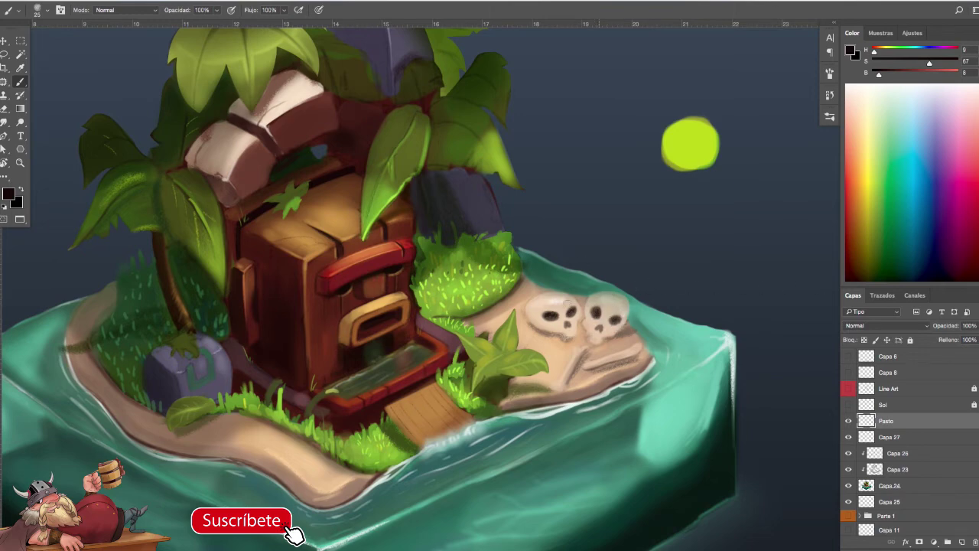
- Paint highlights on both skulls with a sampled bone colour raised to 100% brightness, using an untextured brush with shape dynamics
left_click(564, 306, "alt")
left_click(560, 308, "alt")
left_click_drag(949, 73, 957, 74)
key("F5")
left_click(581, 133)
left_click(581, 113)
key("F5")
mouse_move(619, 319)
left_mouse_down()
mouse_move(635, 321)
mouse_move(612, 315)
left_mouse_up()
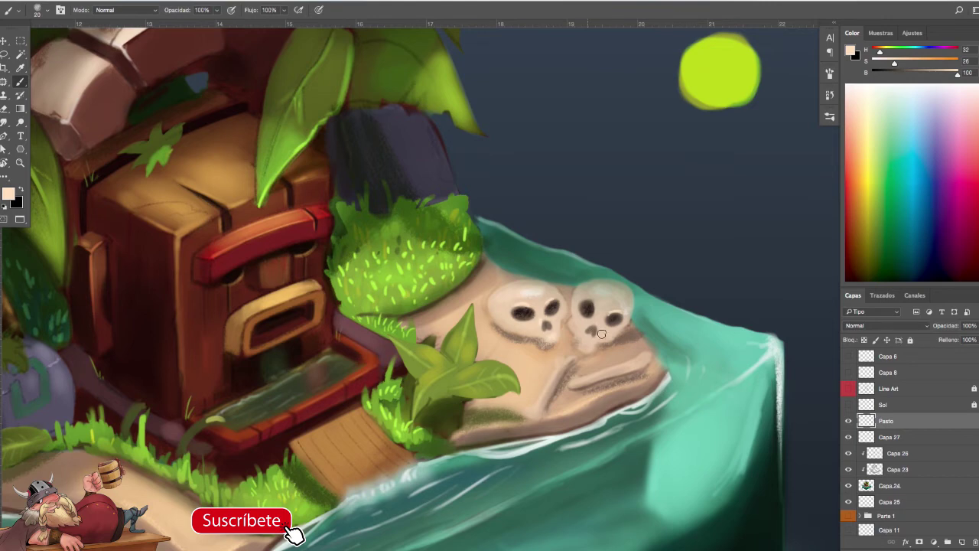
left_click_drag(583, 342, 586, 348)
- Lighten the crossed bones on the sand with the pale cream and a sampled tan, using brush sizes 20 to 30
scroll(629, 352, "down", 4)
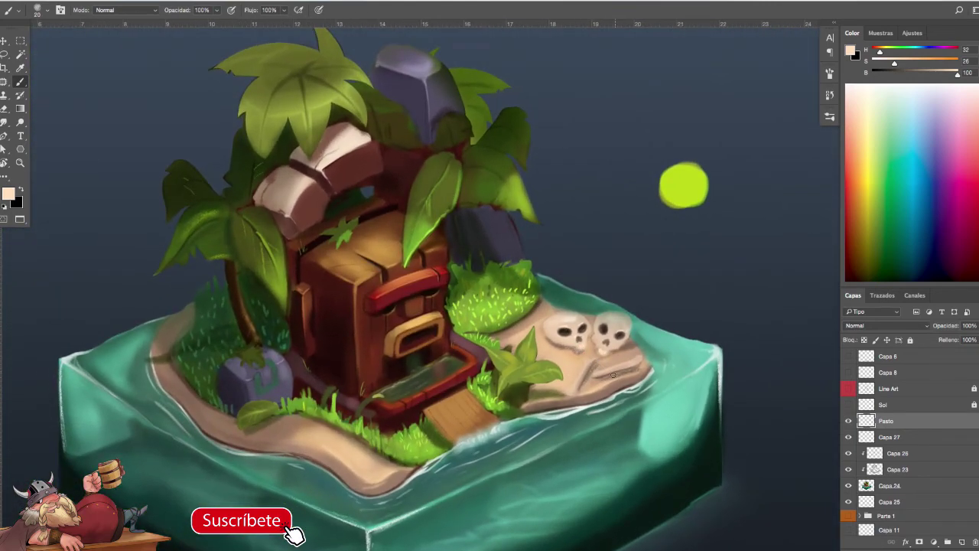
left_click_drag(600, 373, 638, 360)
key("bracketright")
mouse_move(626, 400)
left_mouse_down()
mouse_move(610, 402)
mouse_move(625, 401)
left_mouse_up()
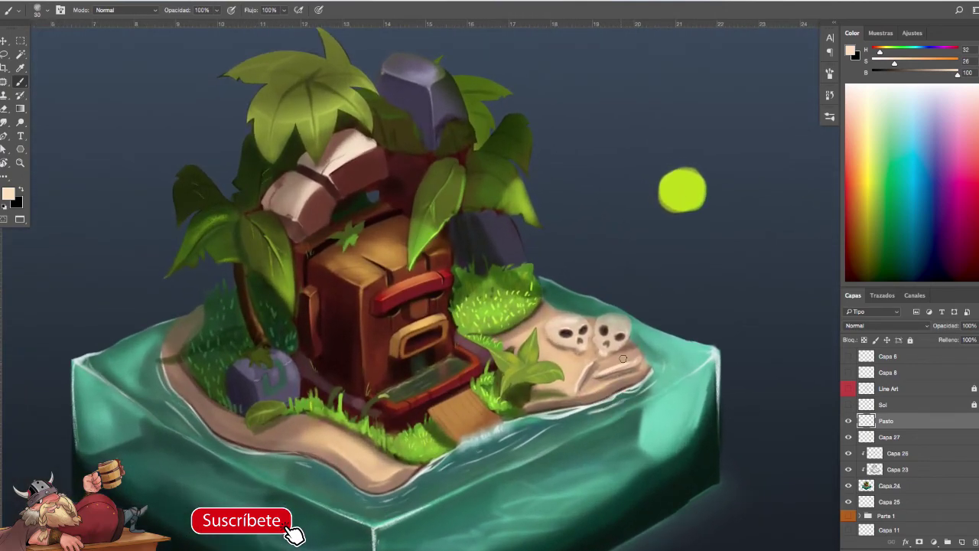
left_click(623, 366, "alt")
key("bracketleft")
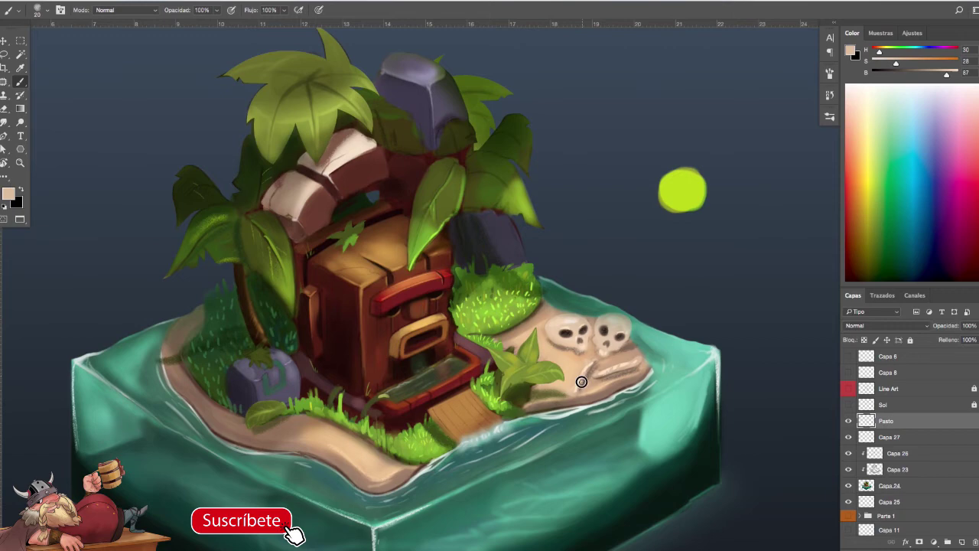
mouse_move(612, 400)
left_mouse_down()
mouse_move(600, 399)
mouse_move(611, 399)
left_mouse_up()
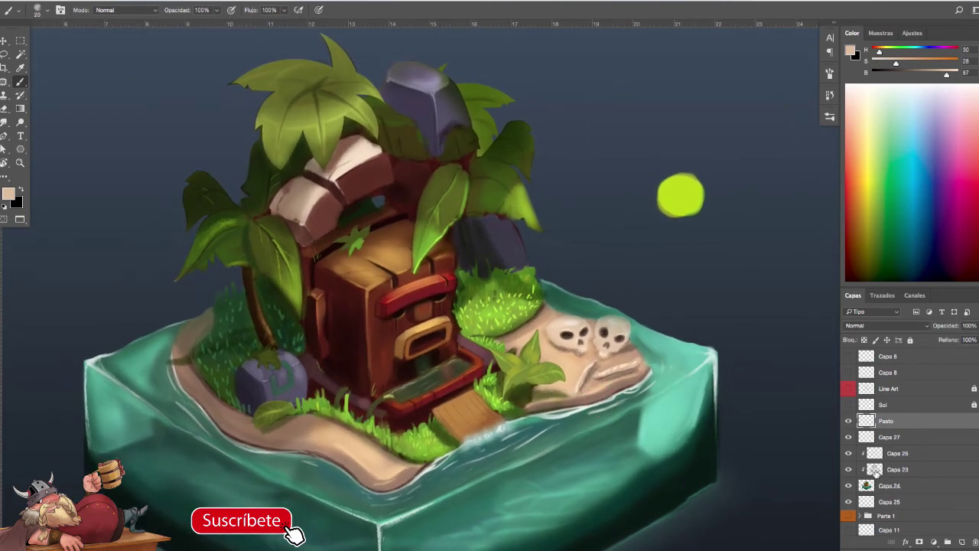
- On the Capa 23 layer, paint a textured shadow on the sand below the small plant with dark brown sampled from the pool's base
left_click(876, 470)
left_click(567, 386, "alt")
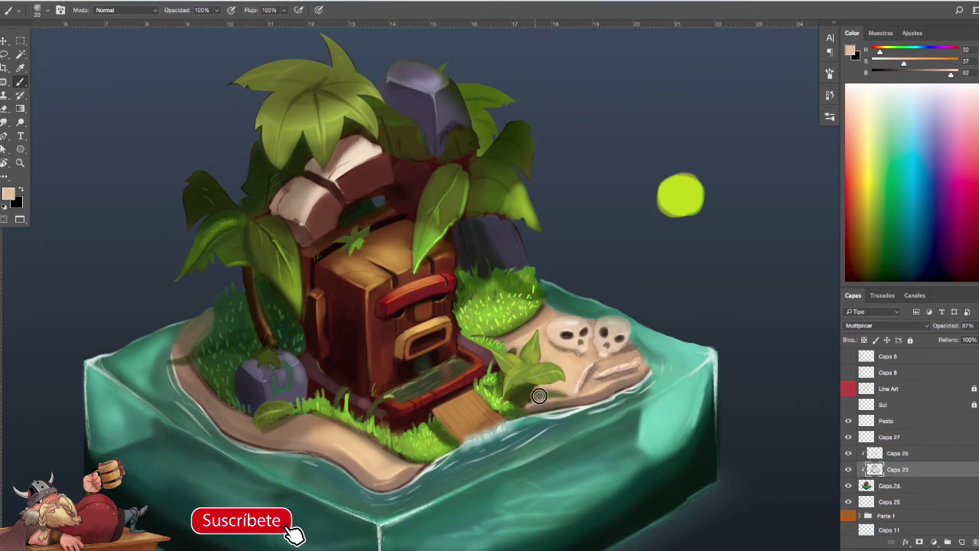
left_click(573, 393, "alt")
left_click(549, 405, "alt")
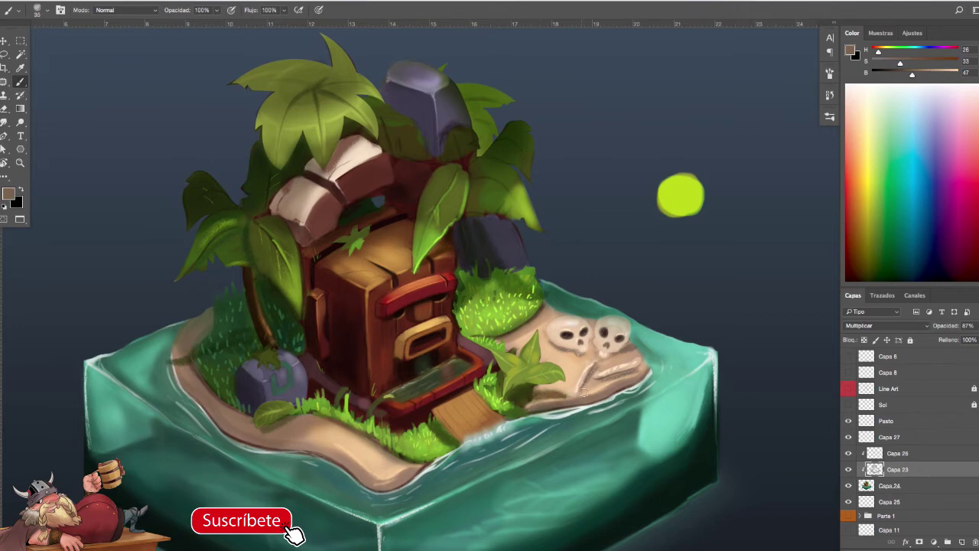
key("F5")
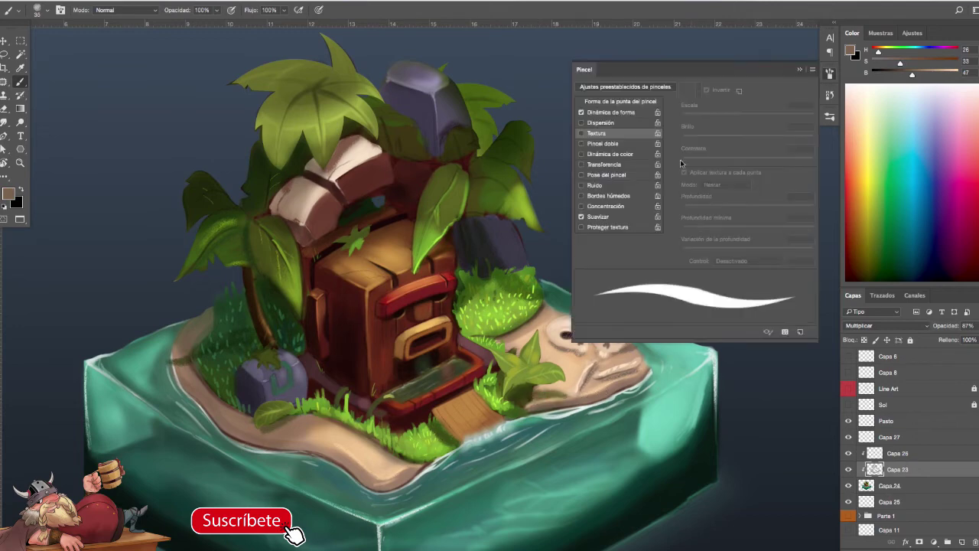
left_click(587, 135)
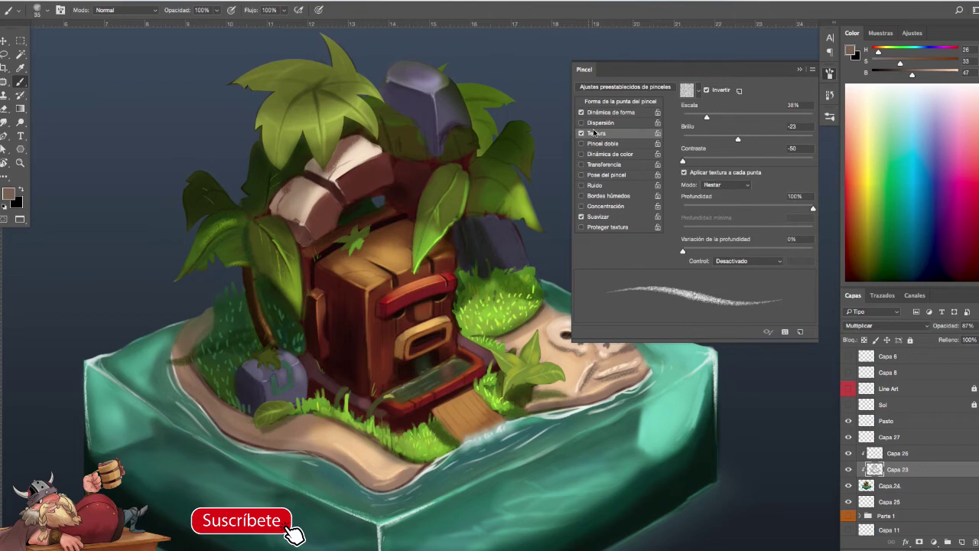
key("F5")
left_click(409, 420, "alt")
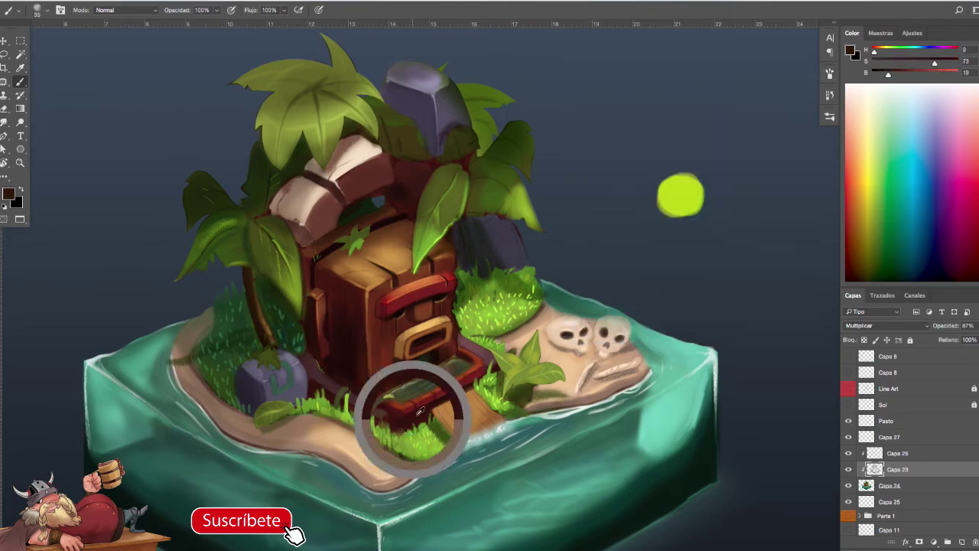
key("bracketright")
key("bracketright")
key("bracketright")
mouse_move(554, 397)
left_mouse_down()
mouse_move(532, 399)
mouse_move(566, 396)
mouse_move(534, 399)
left_mouse_up()
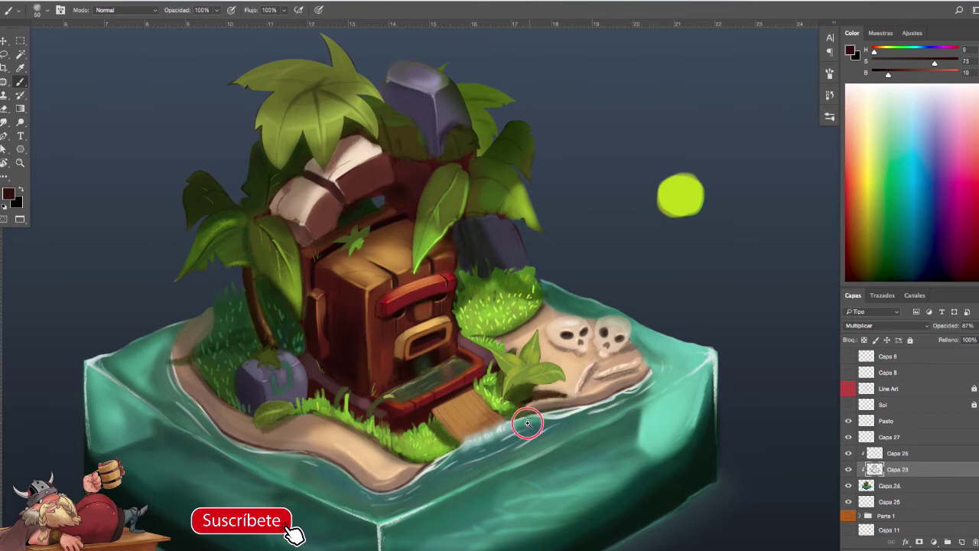
- Soften the sand shadow beside the small plant with sampled sand tones at brush size 70
scroll(527, 421, "down", 3)
left_click(558, 399, "alt")
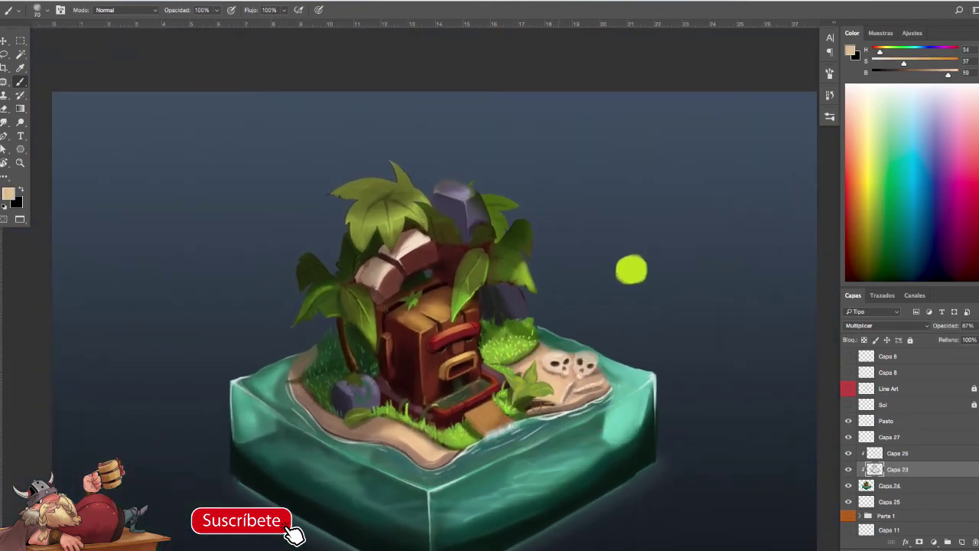
key("F5")
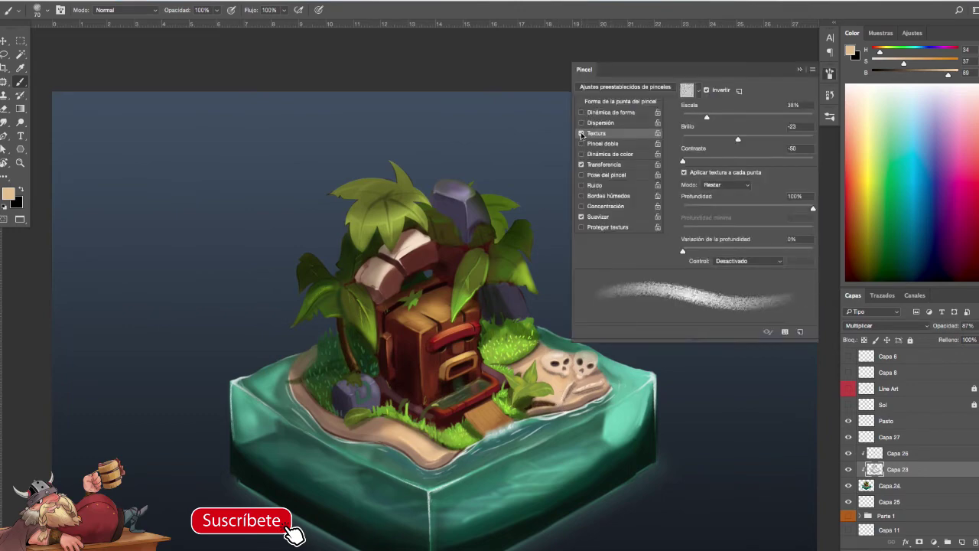
key("F5")
scroll(570, 413, "up", 2)
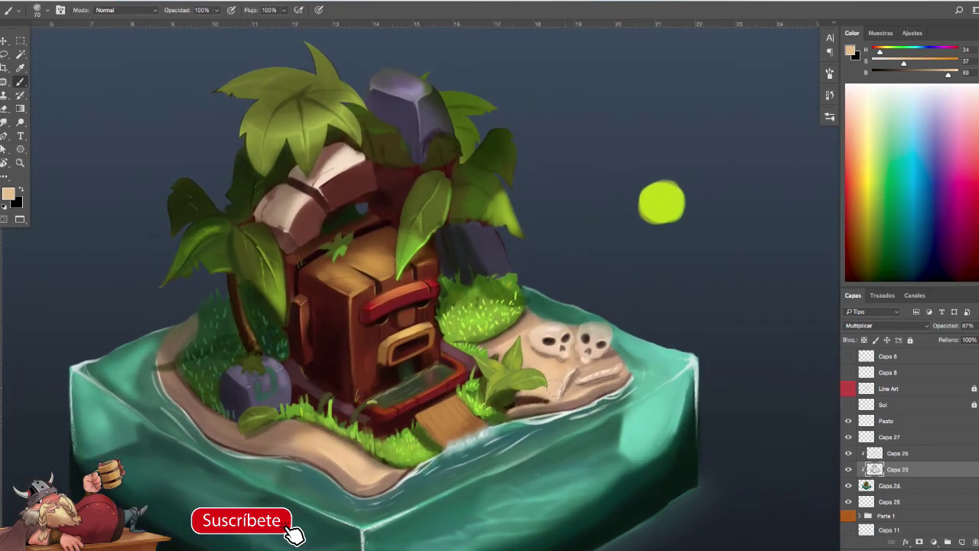
left_click(558, 396, "alt")
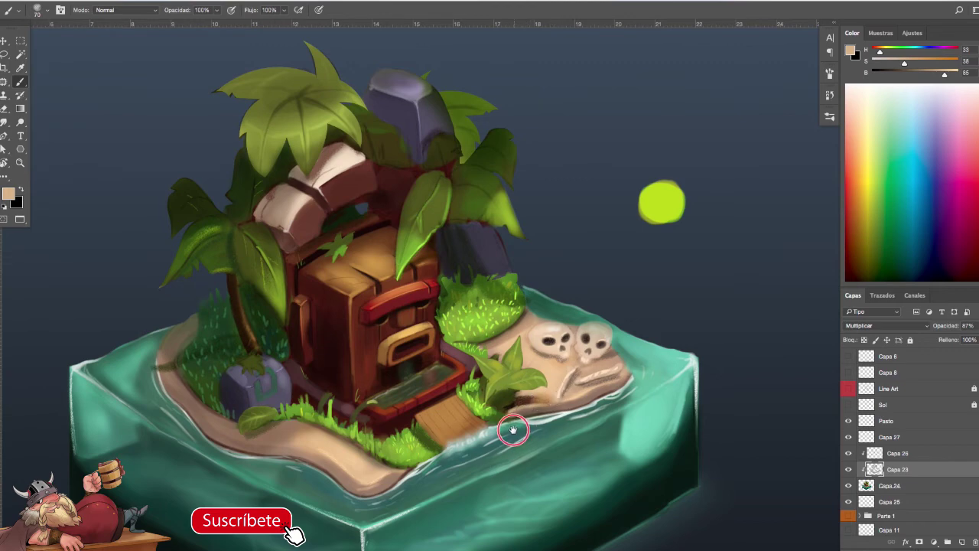
scroll(493, 432, "down", 3)
mouse_move(392, 468)
left_mouse_down()
mouse_move(415, 464)
mouse_move(401, 473)
mouse_move(407, 466)
left_mouse_up()
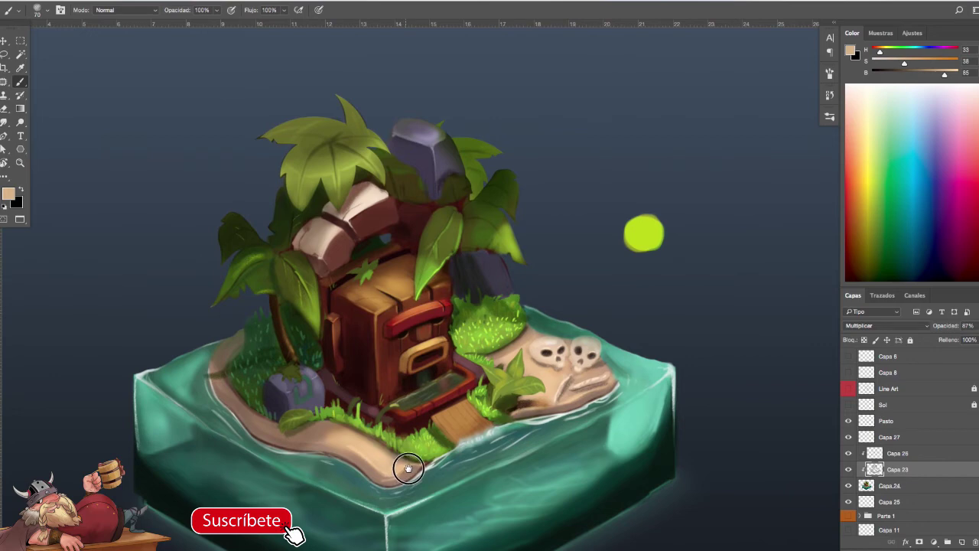
- Shade the lower part of the right water face with a dark green sampled from the water, using brush size 80
left_click(514, 421, "alt")
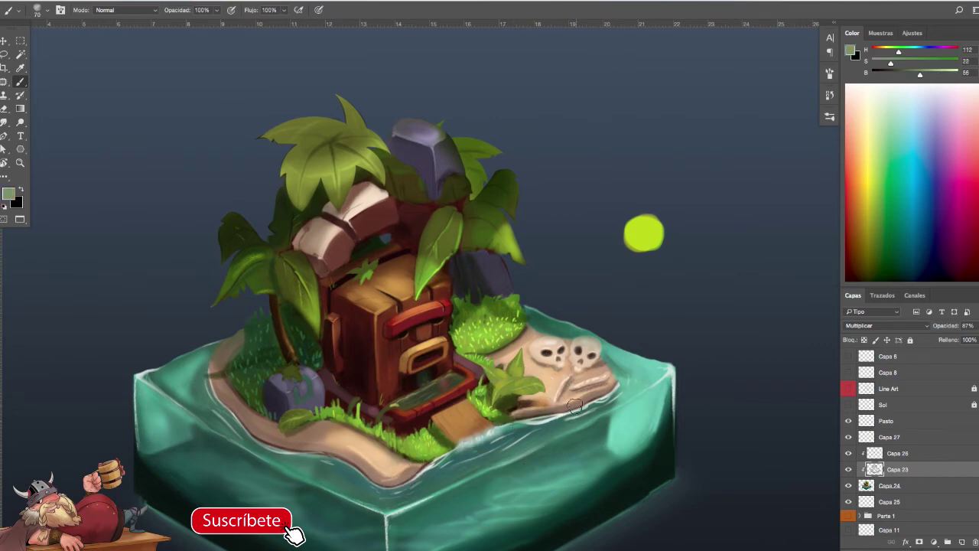
left_click_drag(542, 472, 550, 413)
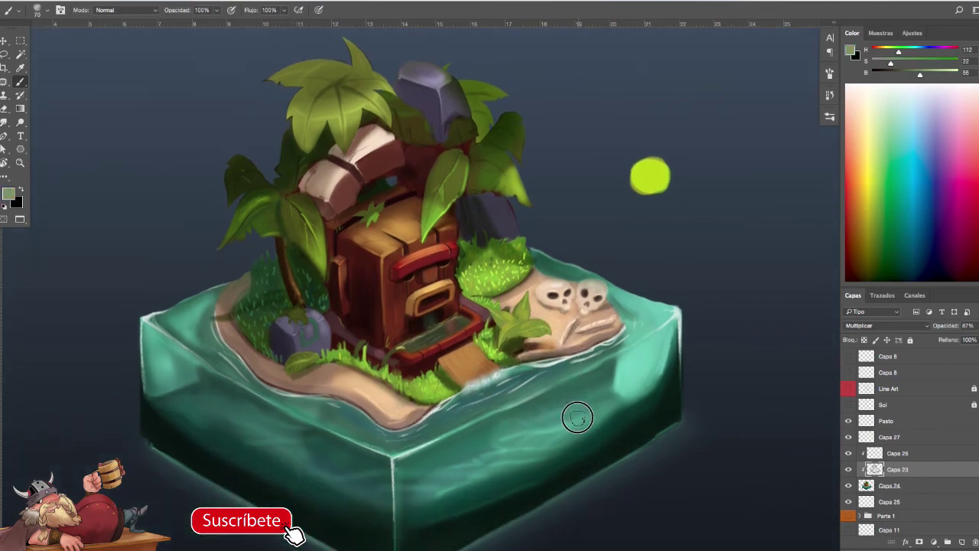
left_click(565, 460, "alt")
key("bracketright")
key("bracketright")
left_click_drag(656, 394, 614, 416)
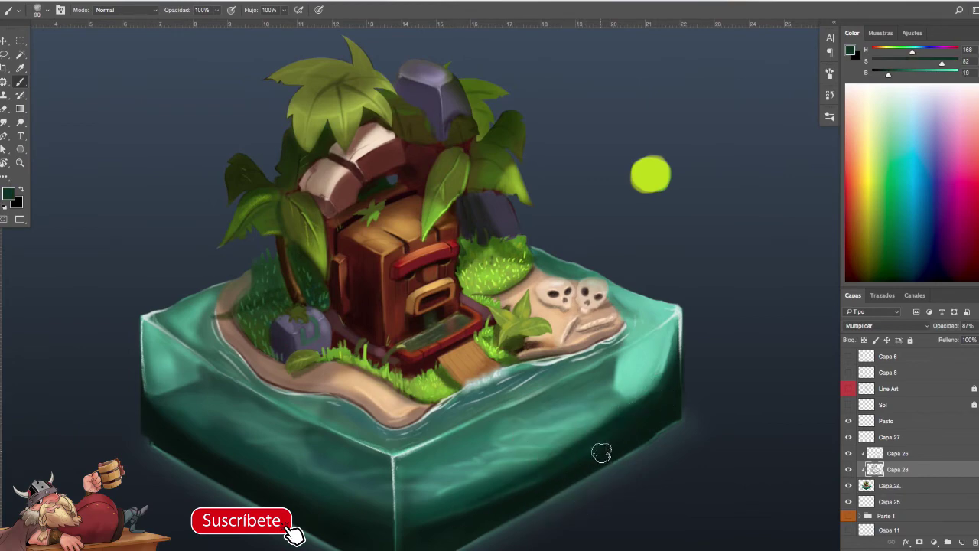
- Deepen the shading along the water block's lower edges with the sampled dark green and a brush enlarged to 200
key("F5")
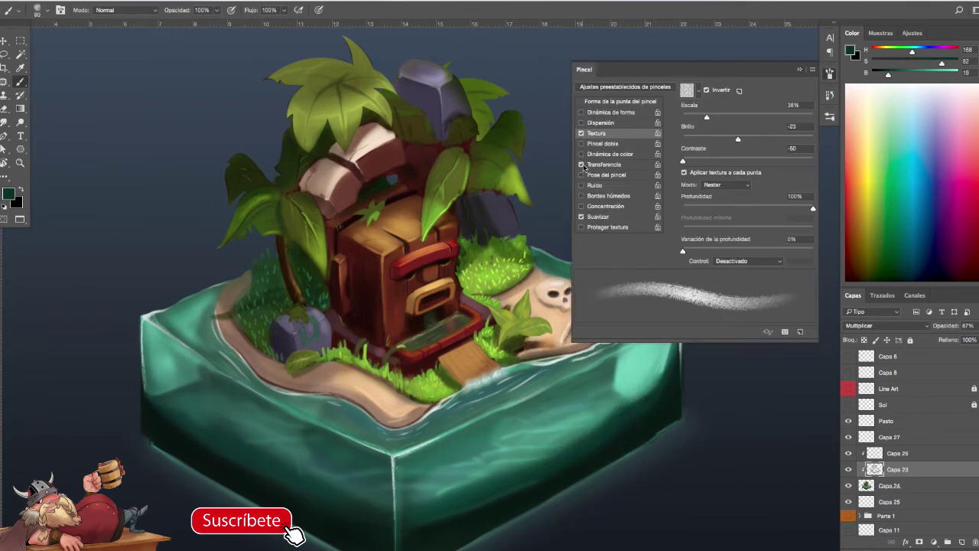
key("F5")
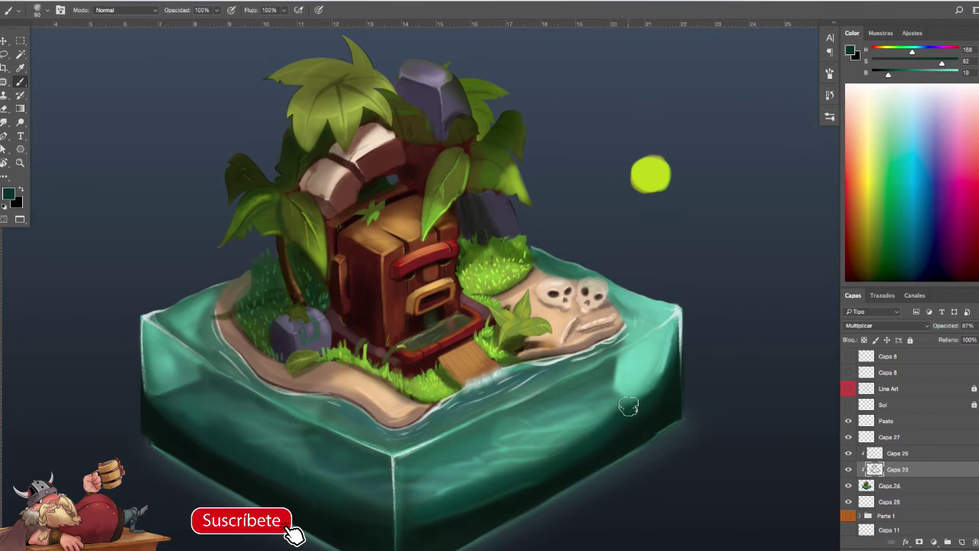
key("bracketright")
left_click(661, 369, "alt")
left_click_drag(663, 373, 663, 338)
left_click(658, 370, "alt")
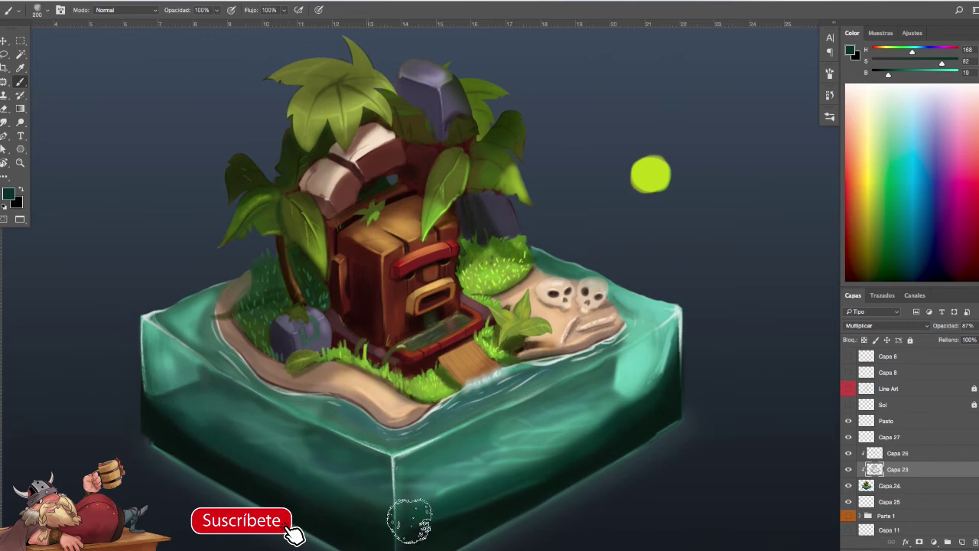
mouse_move(555, 463)
left_mouse_down()
mouse_move(568, 462)
mouse_move(554, 464)
left_mouse_up()
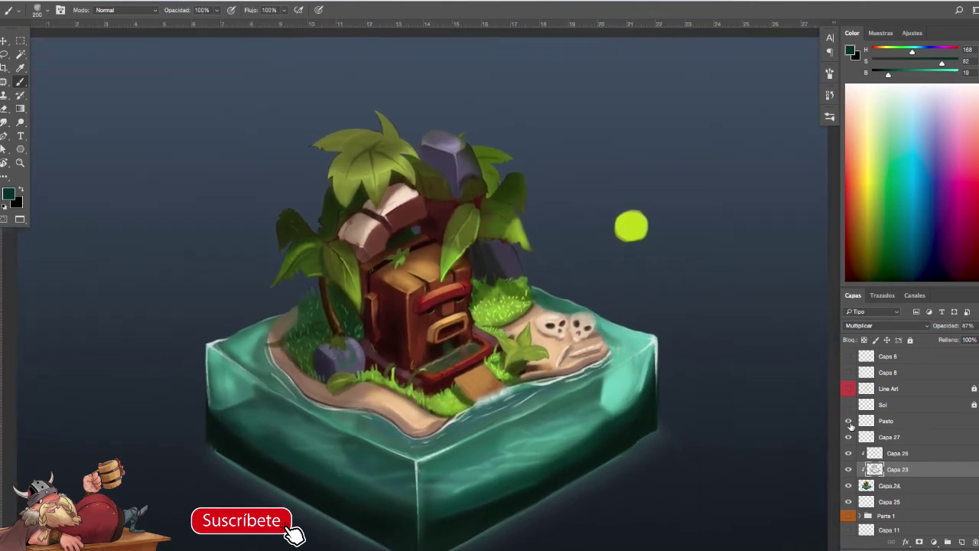
- Select all layers from Pasto down to Capa 25
left_click(866, 421)
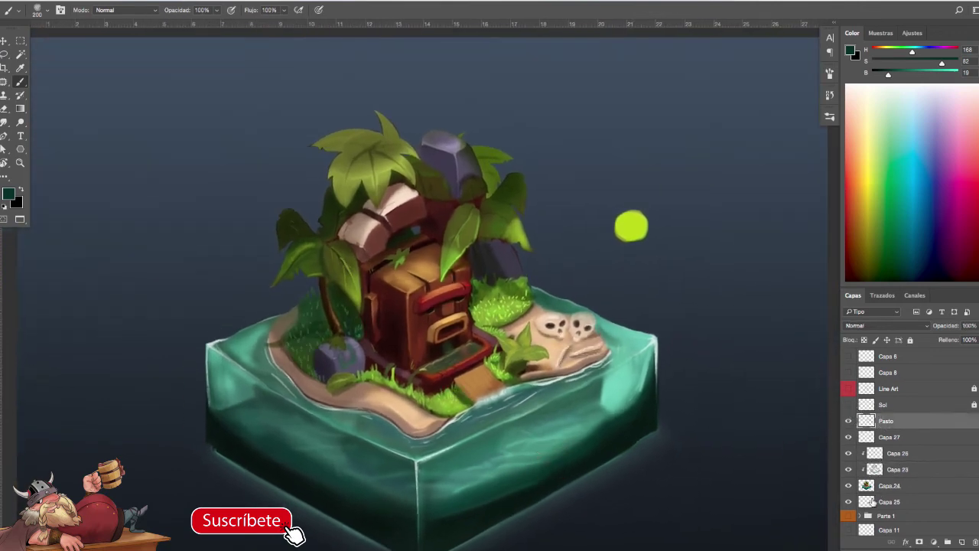
left_click(876, 501, "shift")
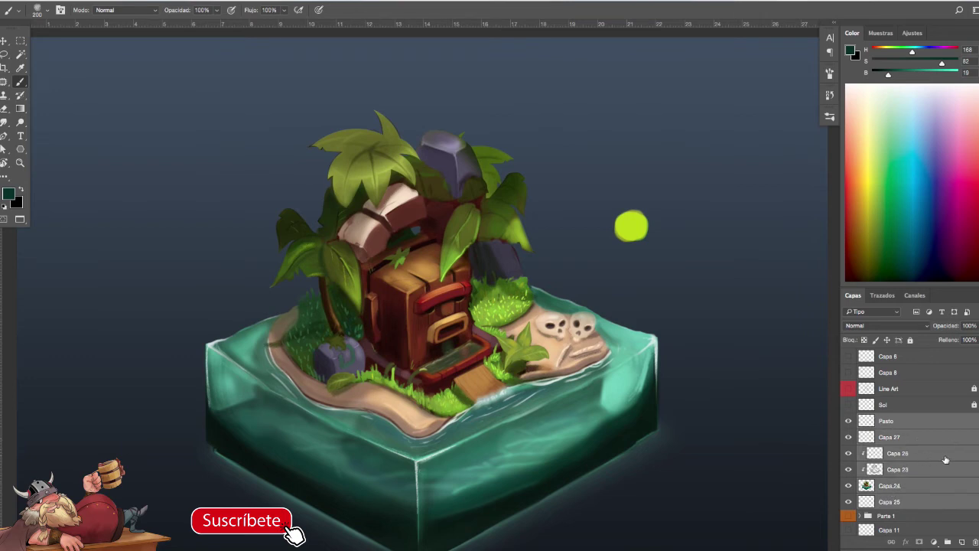
key("ctrl+e")
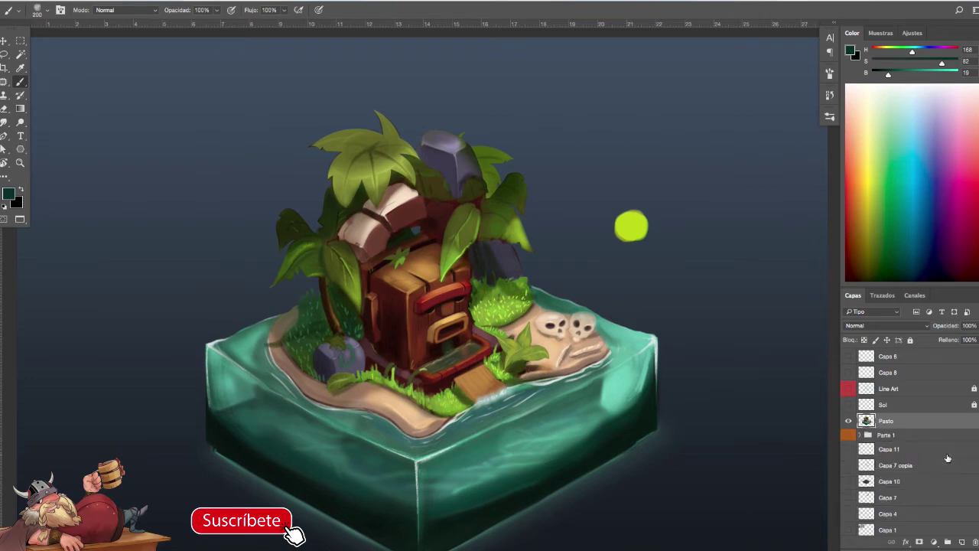
key("ctrl+z")
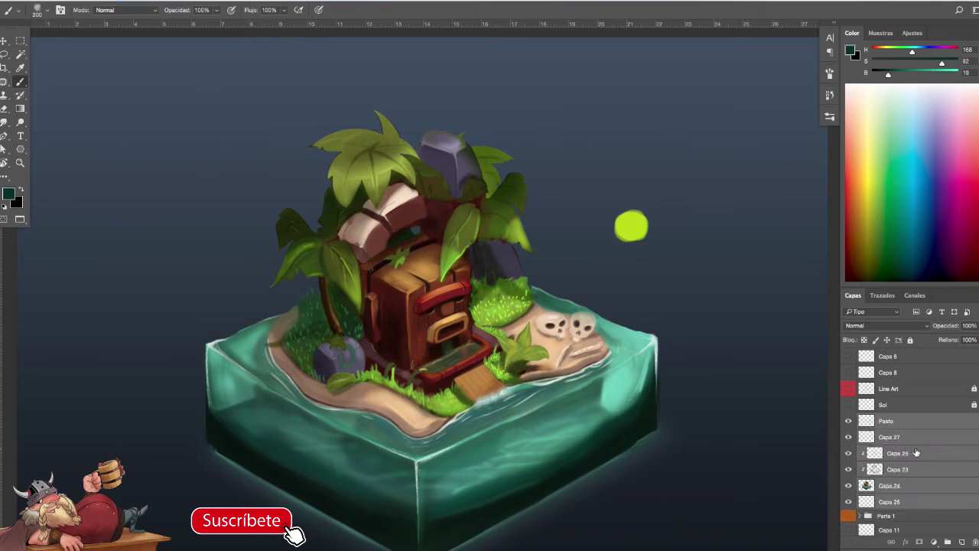
key("ctrl+z")
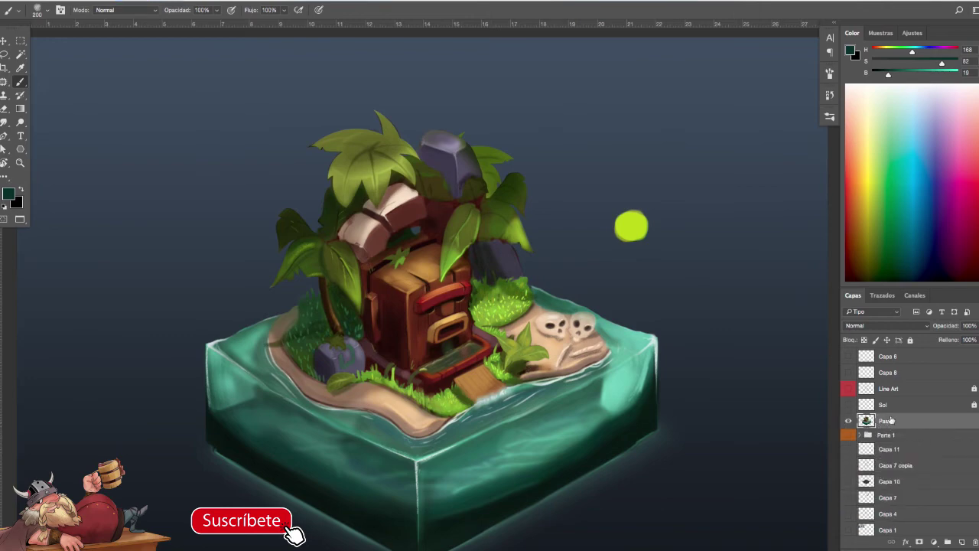
key("ctrl+z")
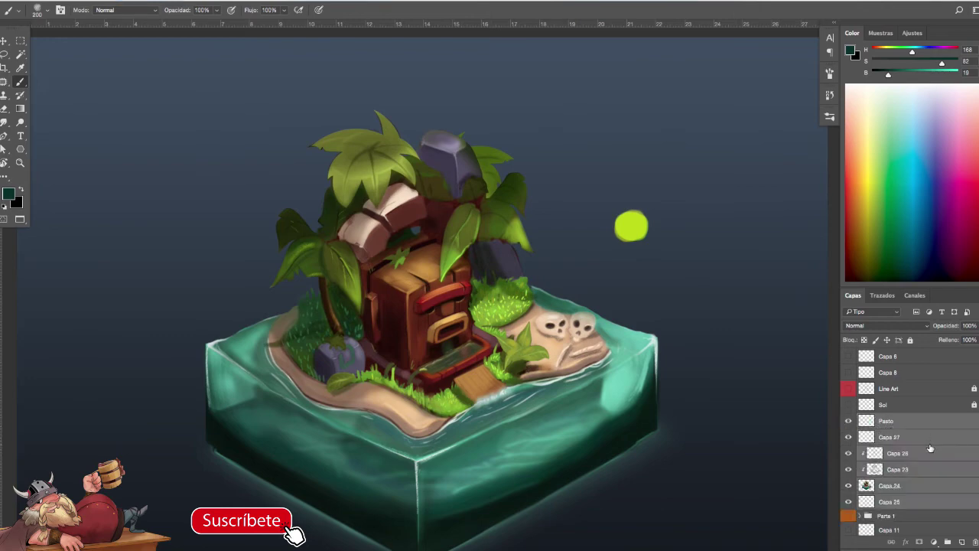
- Stamp the selected layers into a single merged copy while keeping the originals
key("ctrl+alt+e")
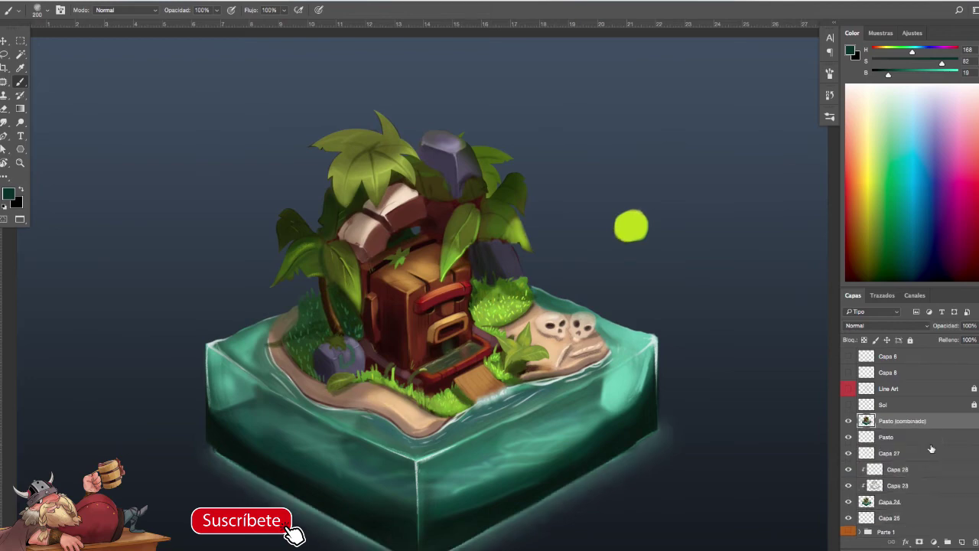
- Group the original layers from Pasto to Capa 25 and give the group the Naranja colour label
left_click(884, 437)
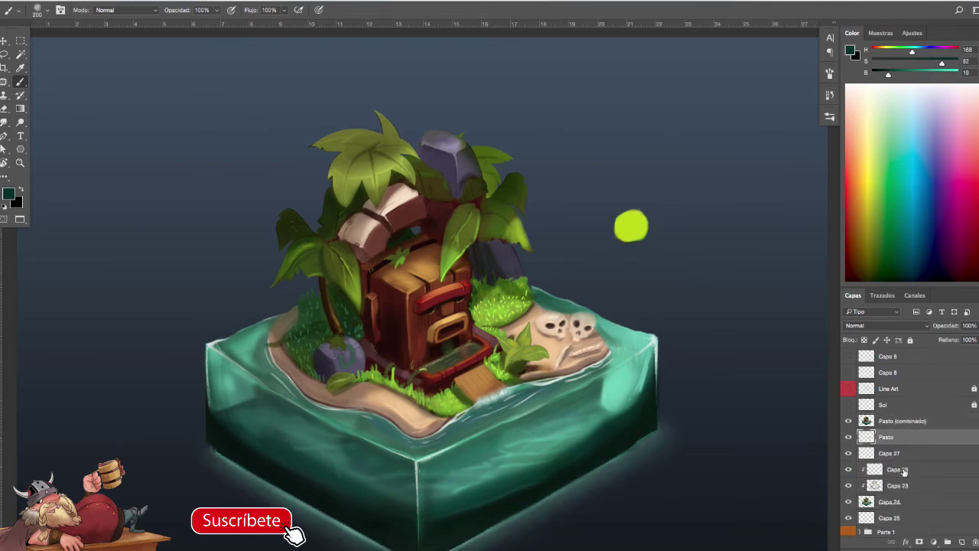
left_click(876, 517, "shift")
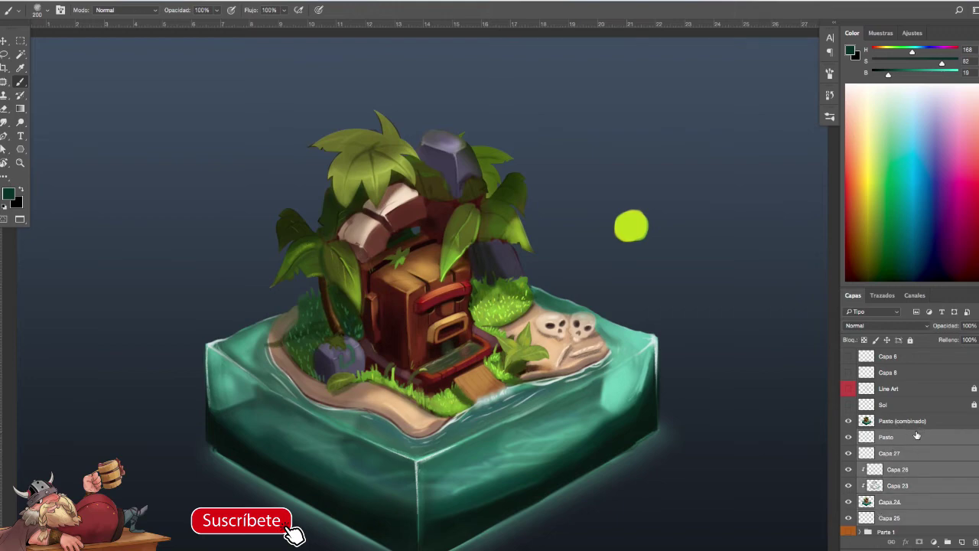
key("ctrl+g")
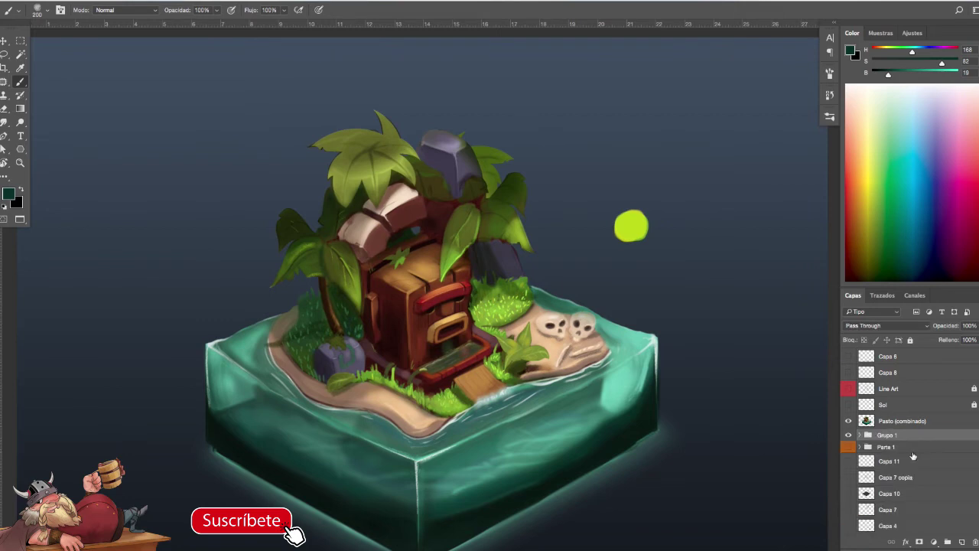
right_click(852, 437)
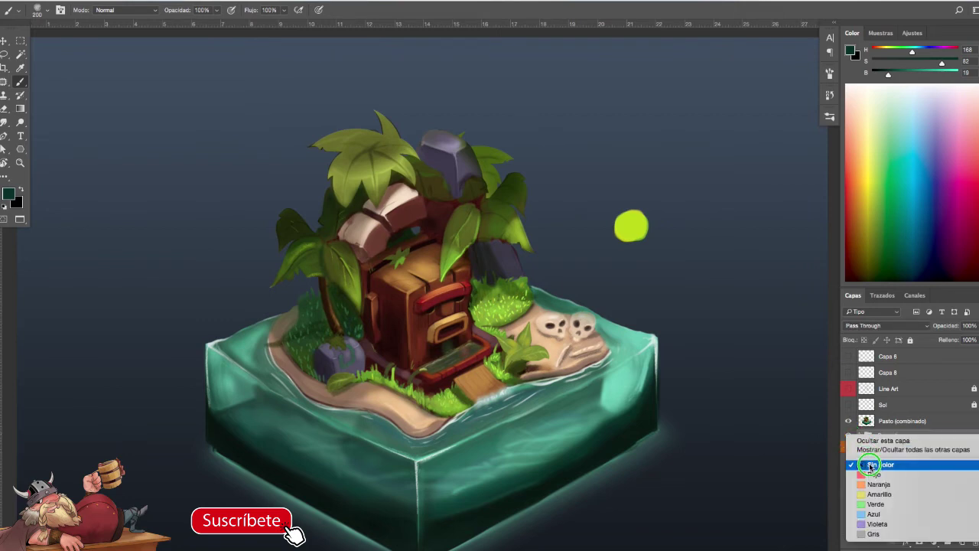
left_click(874, 484)
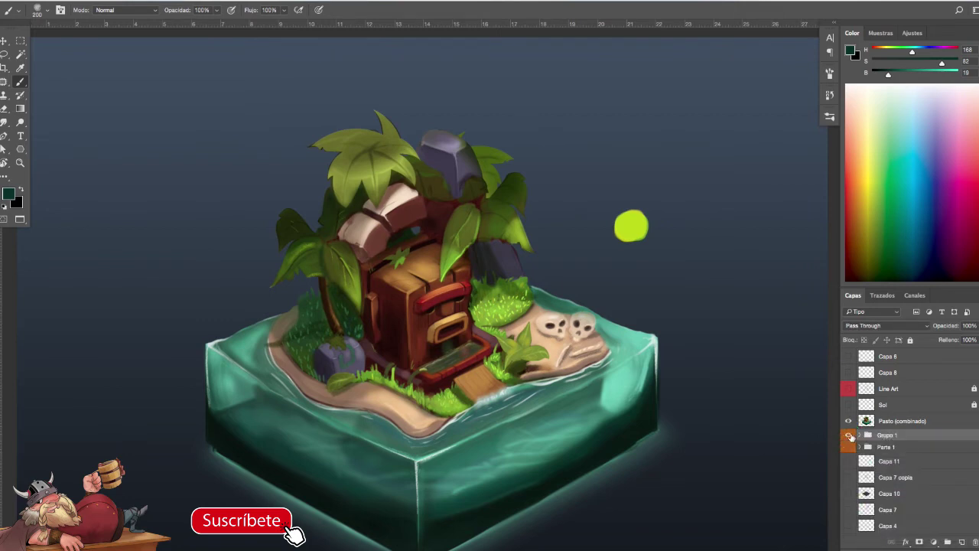
- Hide the Grupo 1 backup group, checking it against the merged copy and leaving Pasto (combinado) as the visible artwork
left_click(849, 435)
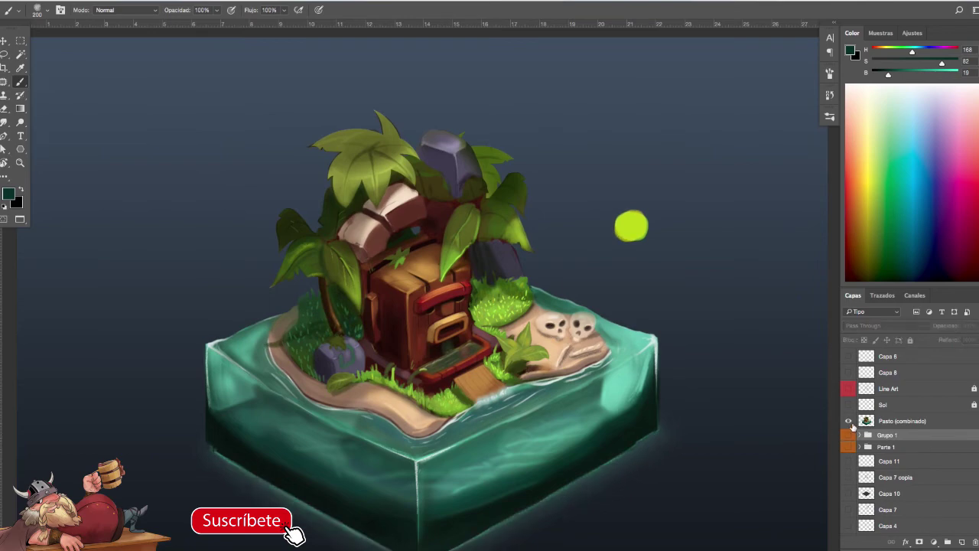
left_click(848, 421)
left_click(848, 421)
left_click(869, 423)
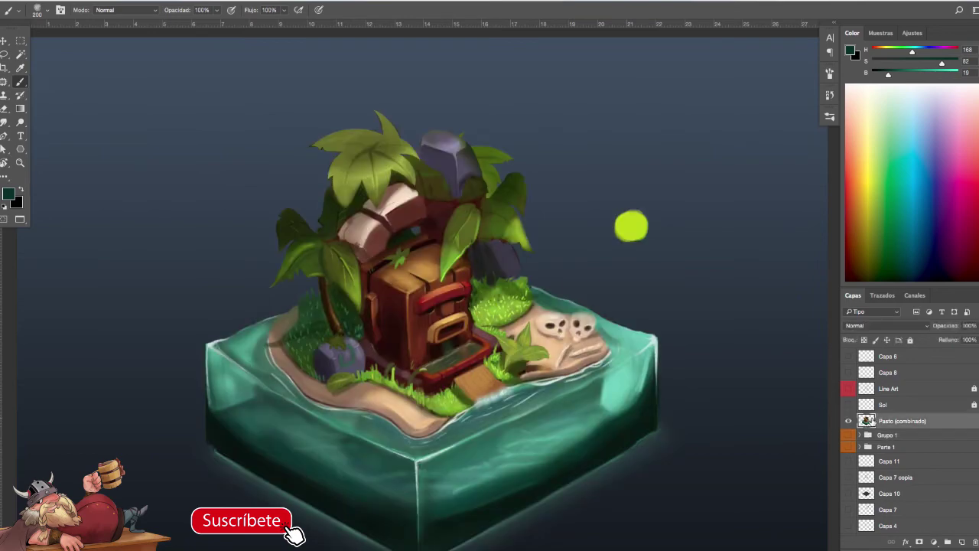
left_click(848, 420)
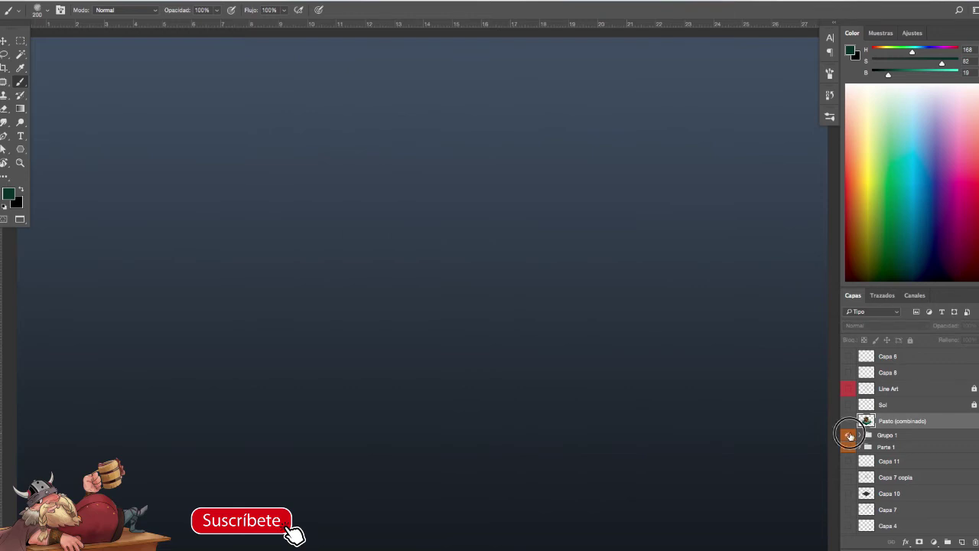
left_click(849, 435)
left_click(849, 436)
left_click(848, 421)
- Rename the Grupo 1 backup group as Parte 2
double_click(893, 436)
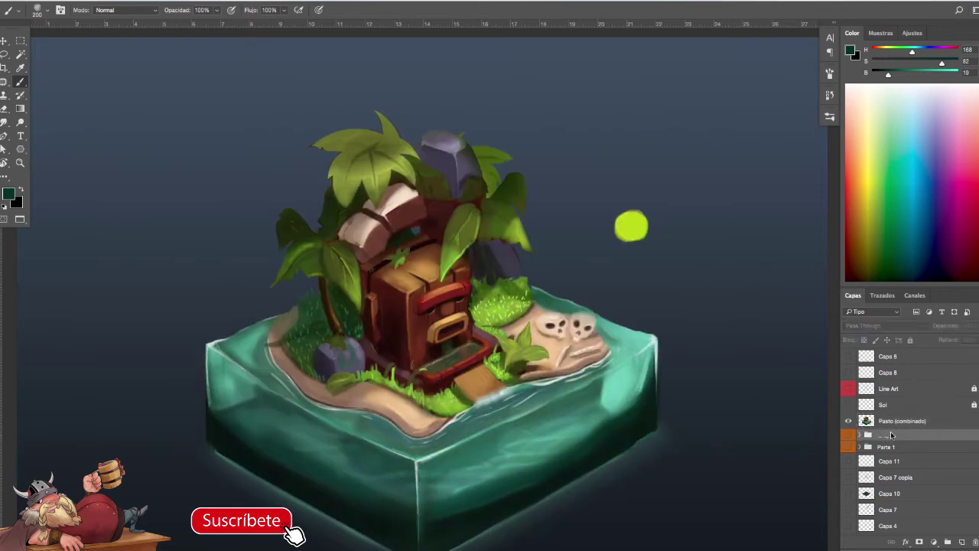
type("Parte 2")
left_click(906, 423)
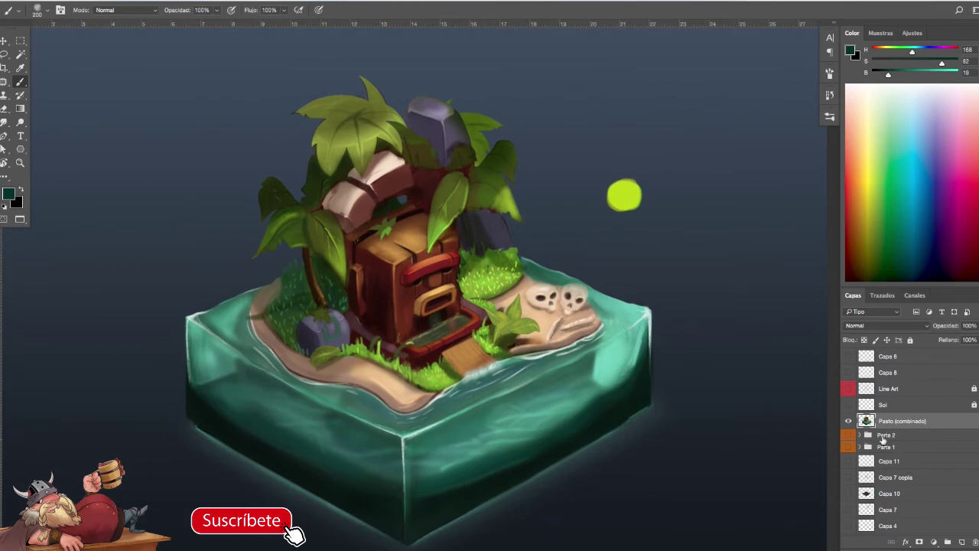
- Erase the lime-green colour dot beside the island from the Pasto (combinado) layer
left_click(848, 421)
left_click(848, 421)
key("e")
left_click_drag(640, 185, 599, 207)
key("b")
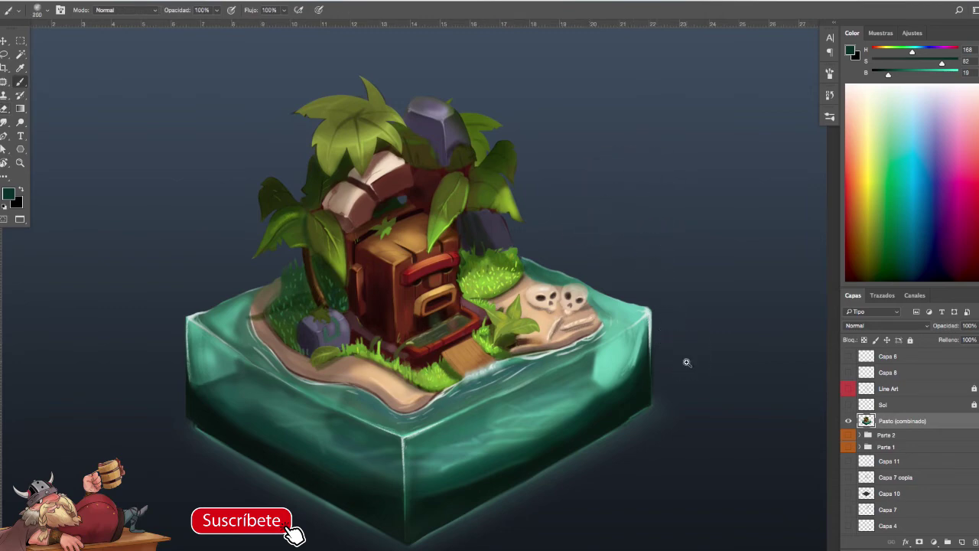
- Touch up the water beside the skulls' sandbank with sampled teal brightened to H 169, S 47, B 82 and a brush reduced to 30
scroll(684, 356, "up", 2)
key("bracketleft")
key("bracketleft")
key("bracketleft")
key("bracketleft")
key("bracketleft")
key("bracketleft")
key("bracketleft")
left_click(618, 307, "alt")
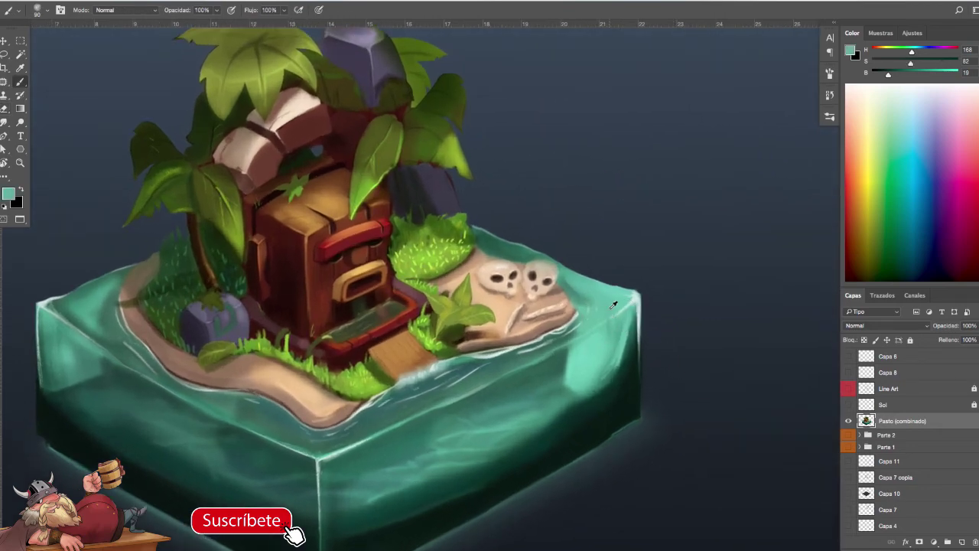
left_click_drag(932, 74, 941, 75)
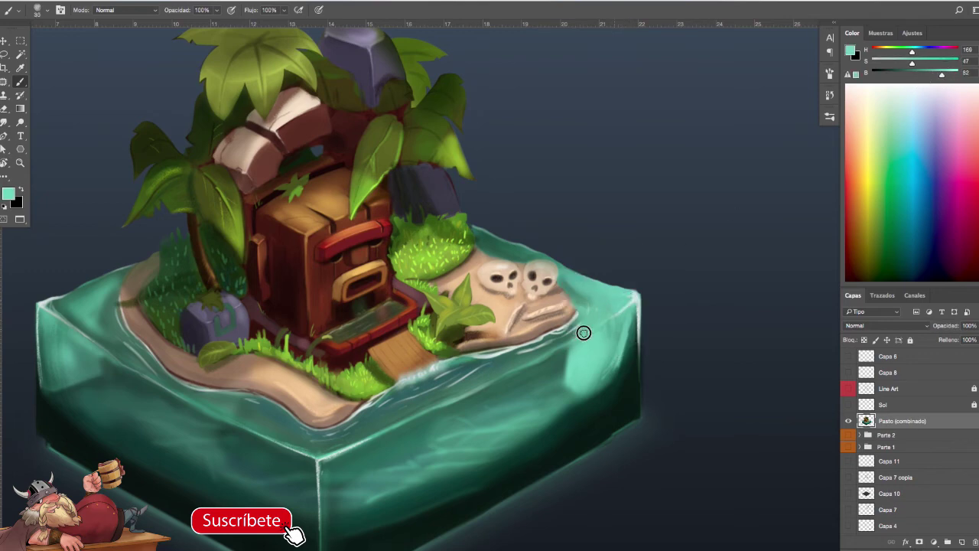
- Sample a dark grass green at brush size 40 and switch the brush from Transferencia to Dinámica de forma
left_click_drag(499, 363, 544, 397)
left_click(529, 377, "super")
left_click(348, 434, "alt")
key("bracketleft")
key("bracketleft")
key("bracketleft")
key("bracketleft")
key("bracketleft")
key("bracketright")
key("bracketright")
key("bracketright")
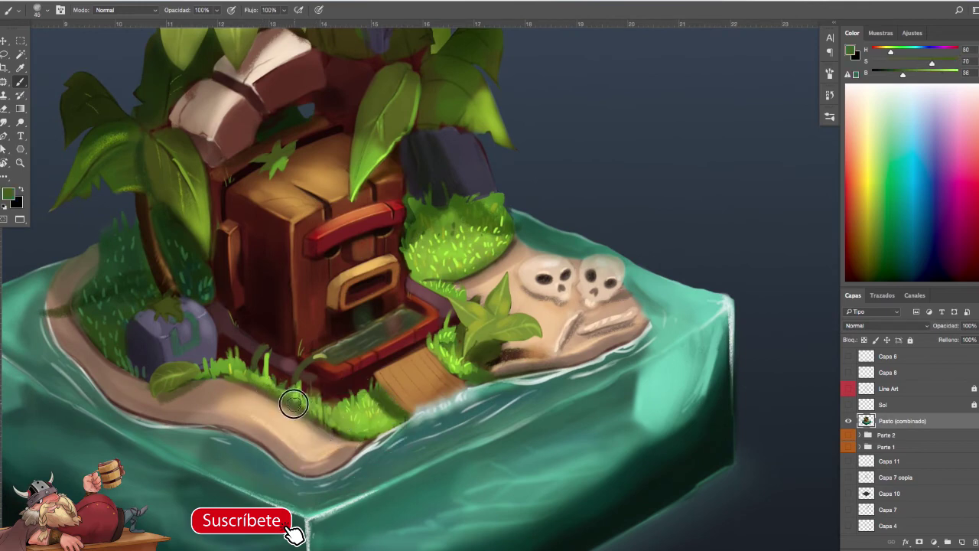
key("F5")
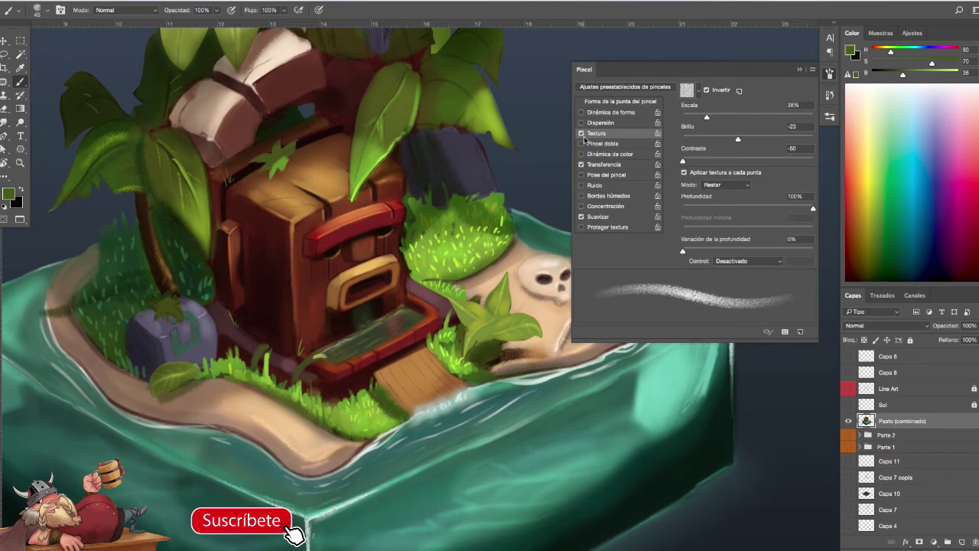
left_click(584, 164)
left_click(583, 113)
key("F5")
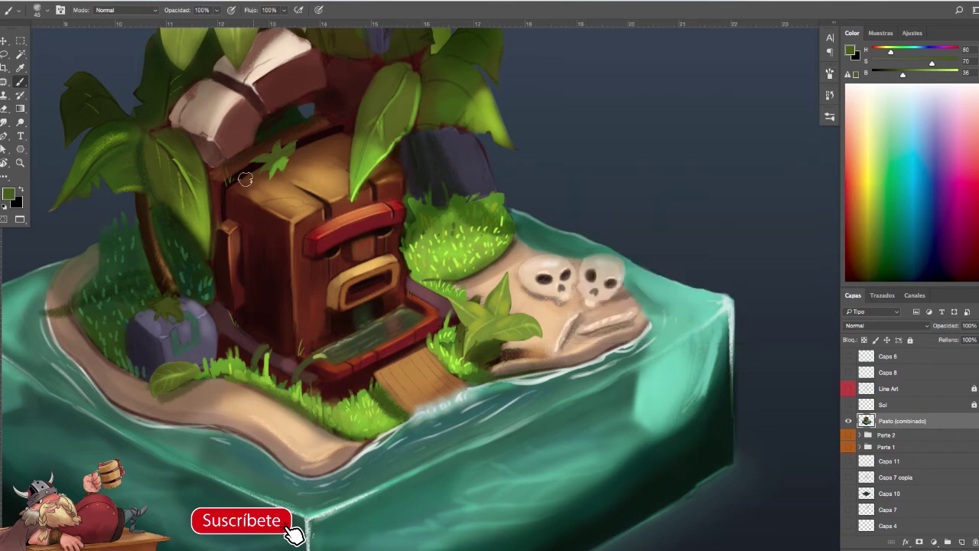
- Paint thin grass blades along the crate's upper back edge with sampled green and the brush reduced to 20
left_click(274, 164, "alt")
key("bracketleft")
key("bracketleft")
key("bracketleft")
key("bracketleft")
key("bracketleft")
- Retouch the grass beside the wooden plank and leafy plant with greens sampled from the foliage
left_click(214, 57, "alt")
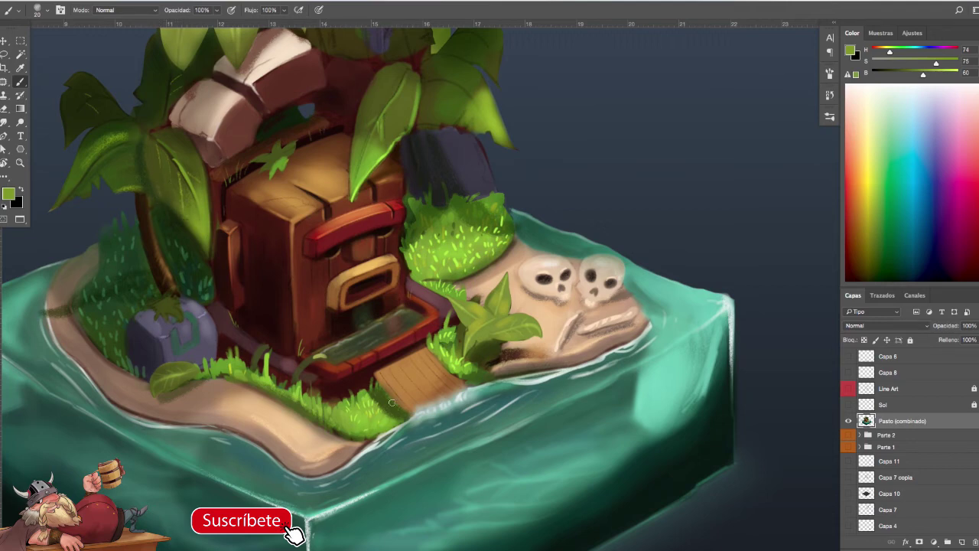
left_click(470, 367, "alt")
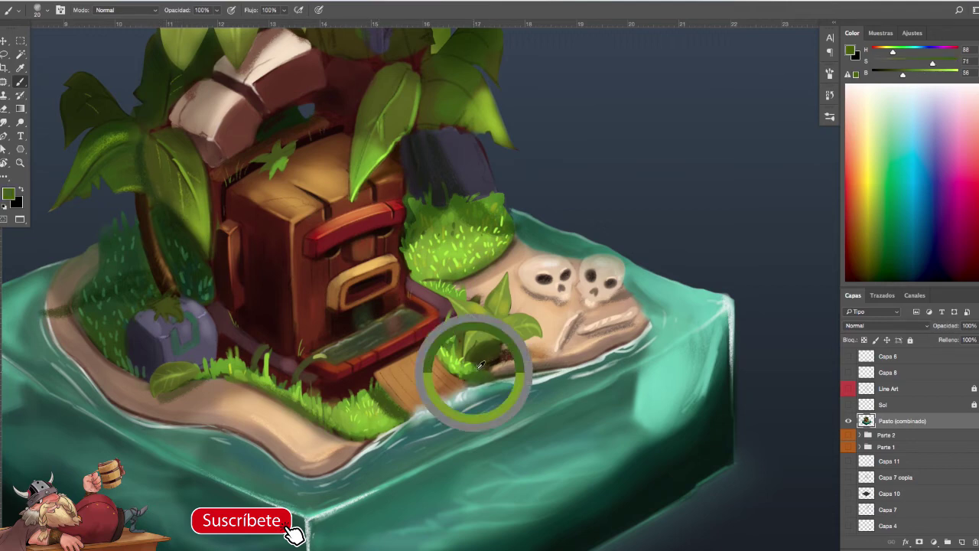
left_click(463, 361, "alt")
key("]")
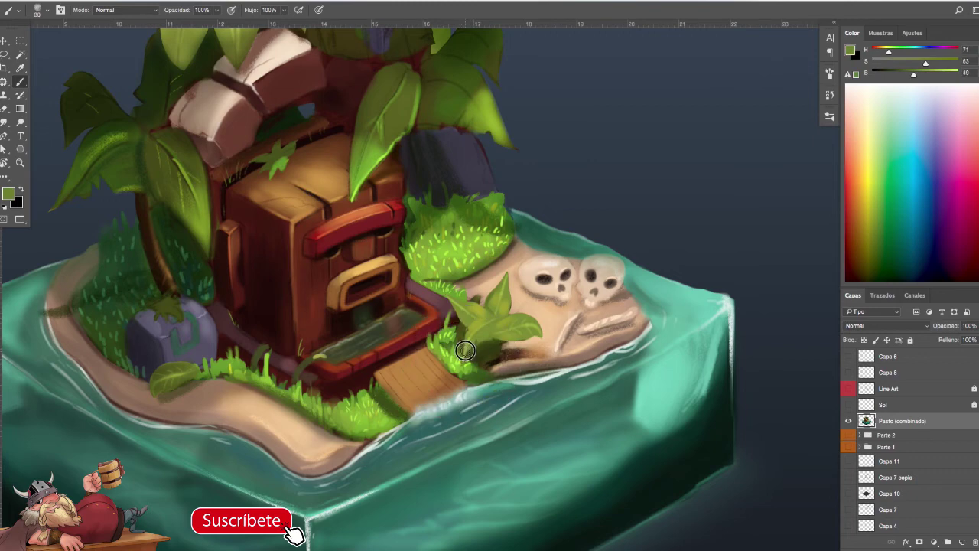
left_click_drag(482, 332, 466, 350)
- Add a new layer above Pasto (combinado) and retouch the leafy plant and grass mound's edge with sampled greens at brush size 30
left_click(963, 542)
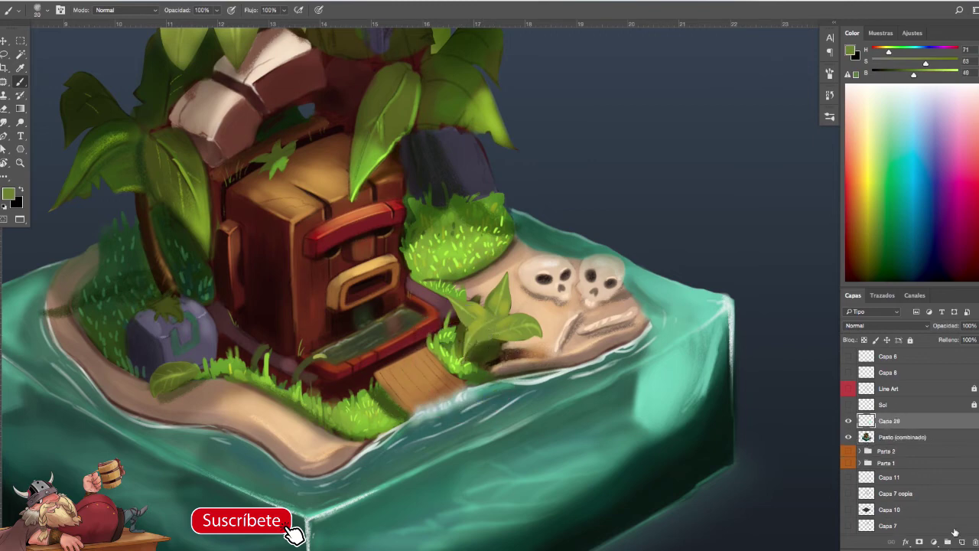
left_click(450, 352, "alt")
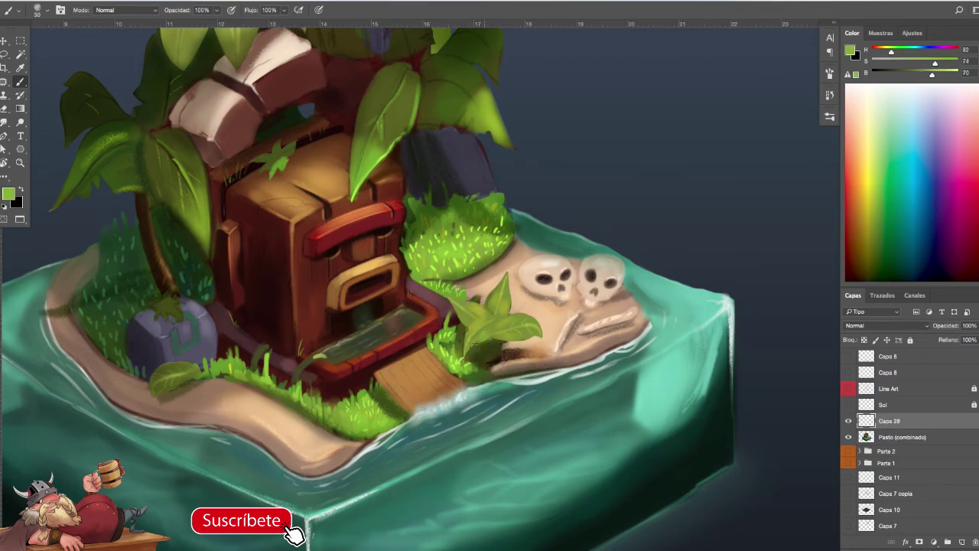
left_click(496, 255, "alt")
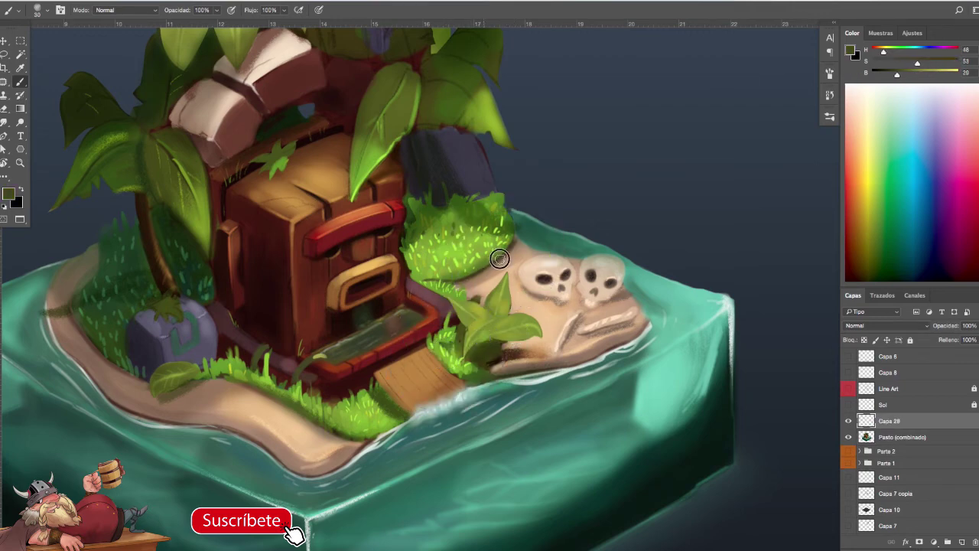
- Retouch the back shoreline and the wooden frame below the arch with sampled browns, enlarging the brush to 40
scroll(615, 327, "down", 5)
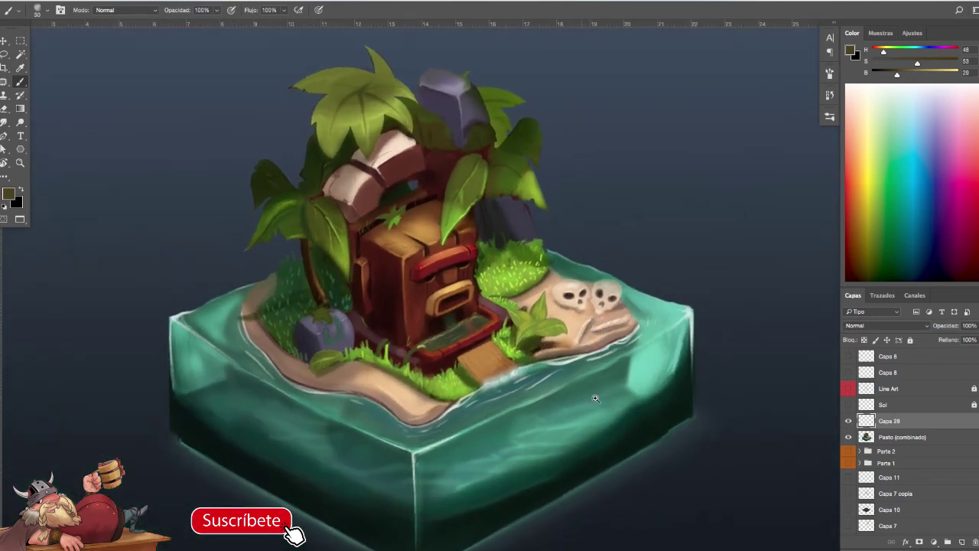
scroll(573, 413, "down", 2)
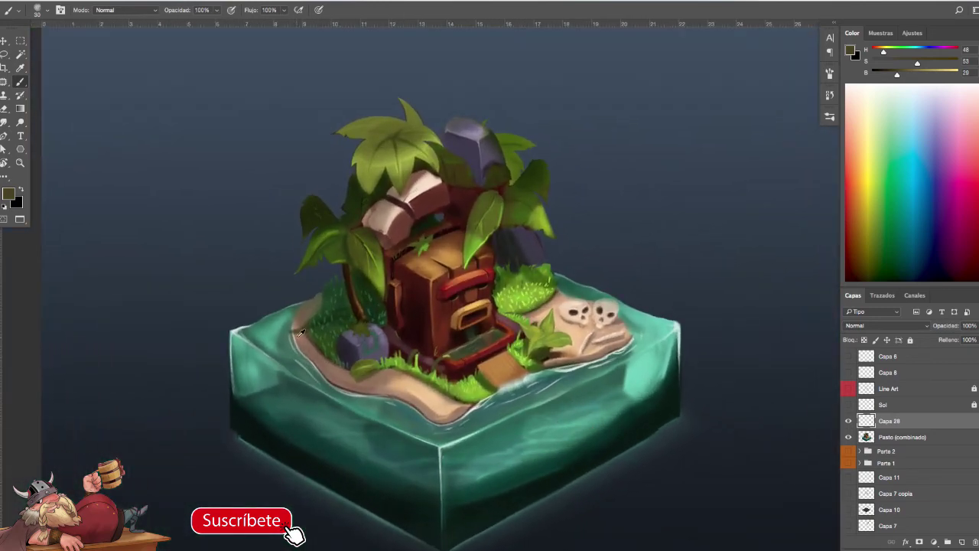
left_click(300, 331, "alt")
mouse_move(667, 471)
left_mouse_down()
mouse_move(645, 468)
mouse_move(657, 470)
mouse_move(665, 446)
mouse_move(645, 466)
mouse_move(681, 454)
left_mouse_up()
left_click(348, 203, "alt")
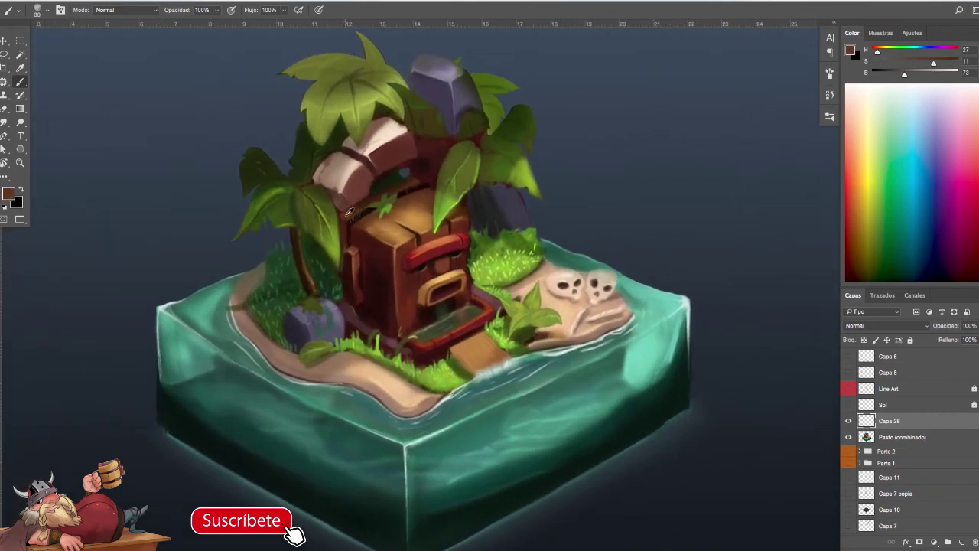
left_click(391, 189, "alt")
left_click_drag(375, 198, 341, 222)
left_click(347, 273, "alt")
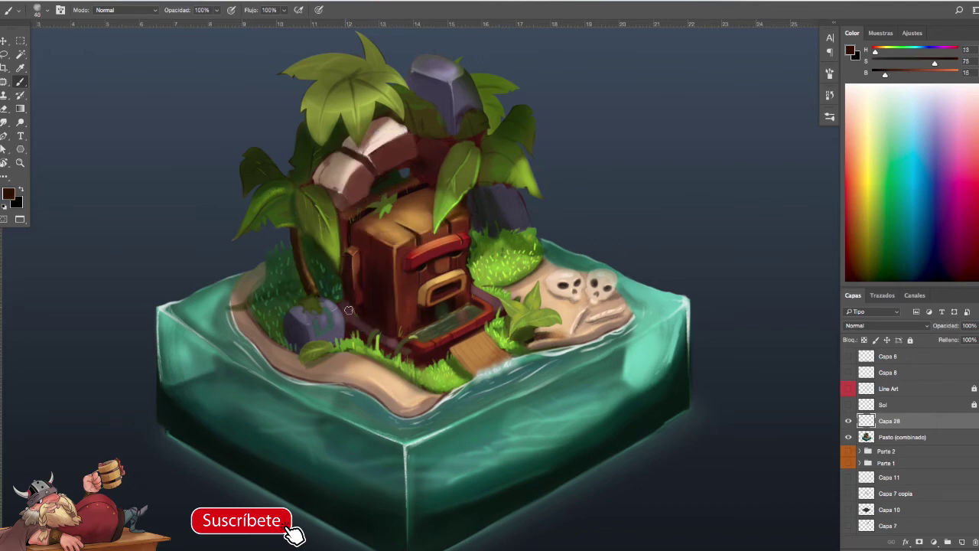
- Clean up the round front rock with its sampled purple and paint green strands hanging over its top
left_click(305, 322, "alt")
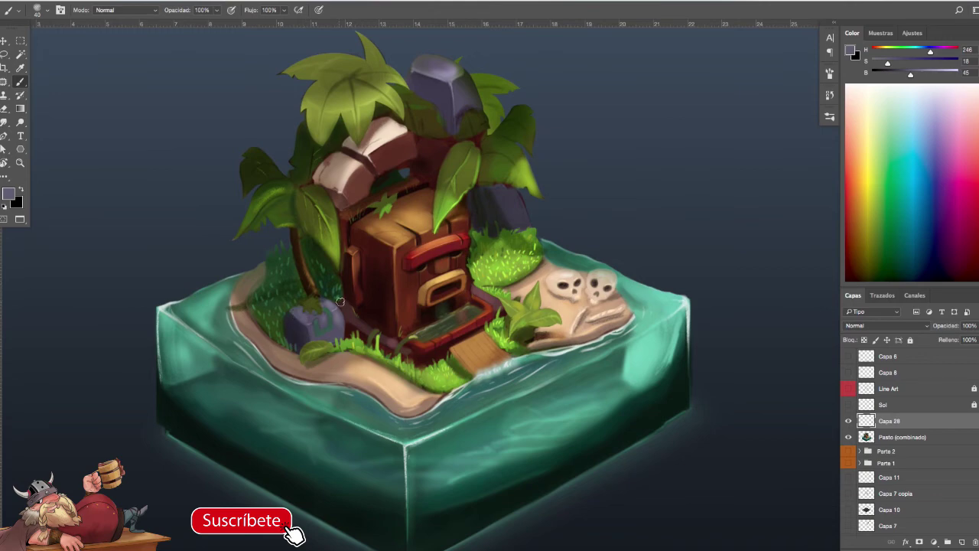
left_click(313, 299, "alt")
scroll(311, 302, "up", 2)
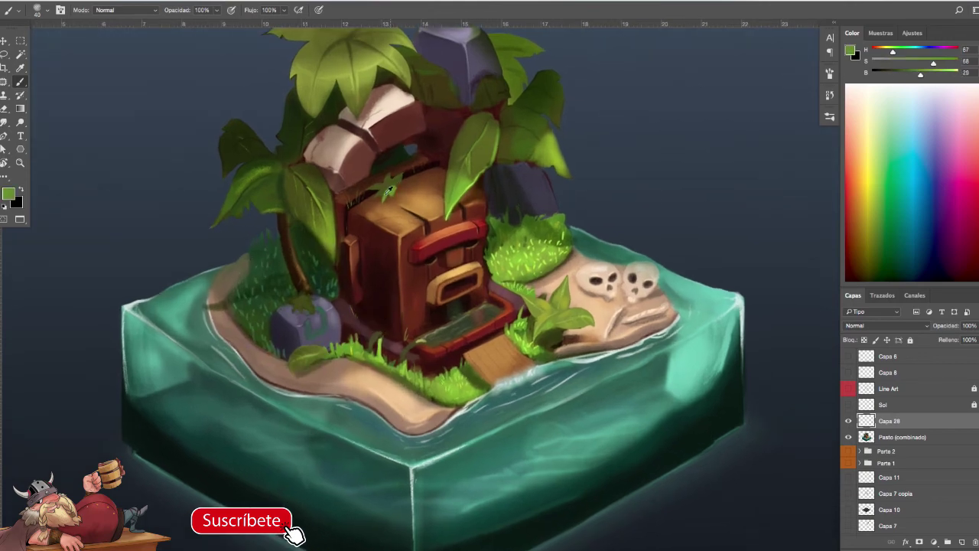
left_click_drag(309, 308, 299, 307)
mouse_move(462, 365)
left_mouse_down()
mouse_move(439, 366)
mouse_move(510, 311)
left_mouse_up()
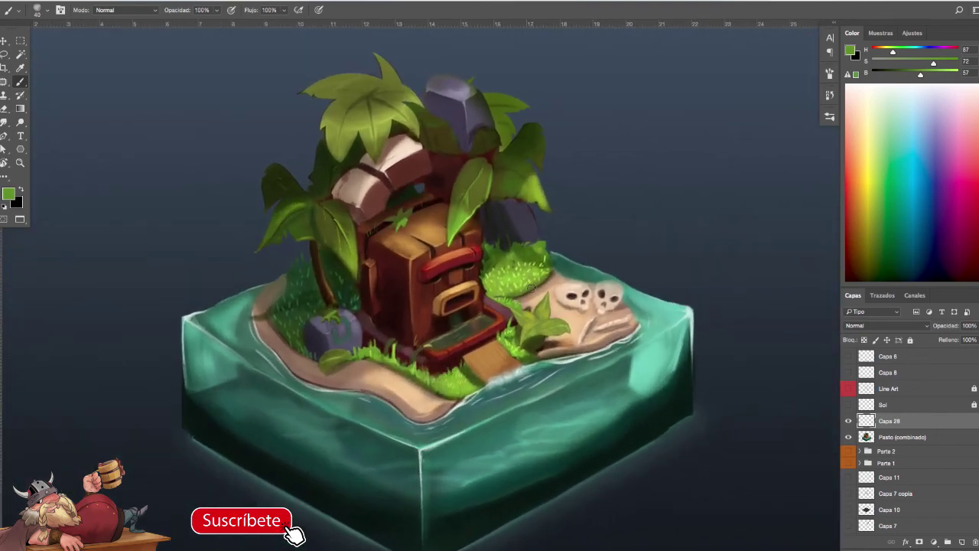
- Refine the top palm leaves over the stone arch with a sampled light green at brush size 60, using Transferencia
key("bracketright")
key("bracketright")
left_click(379, 124, "alt")
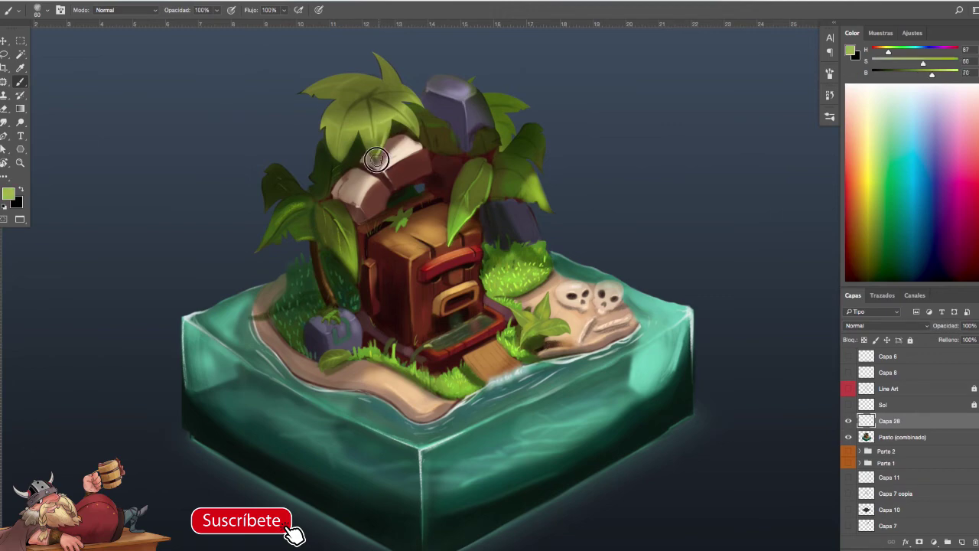
key("F5")
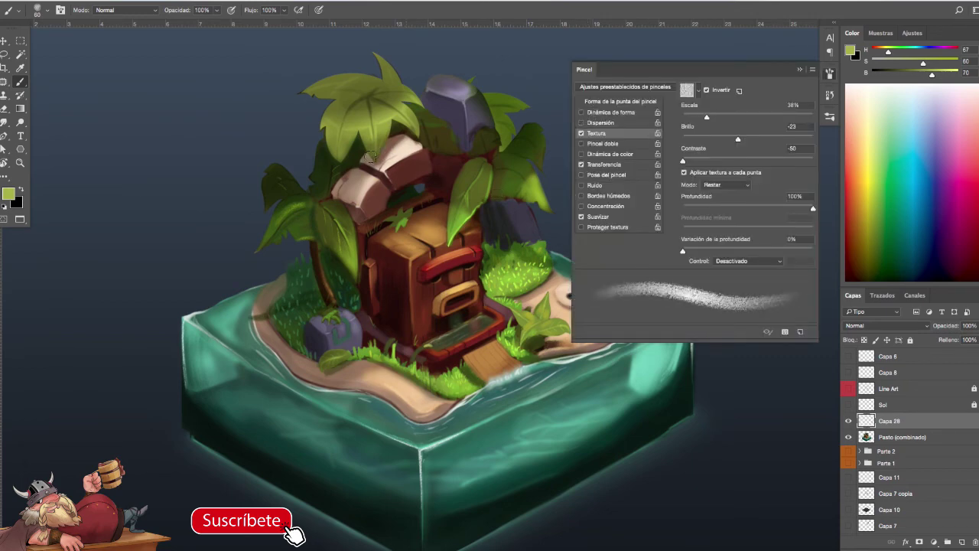
key("F5")
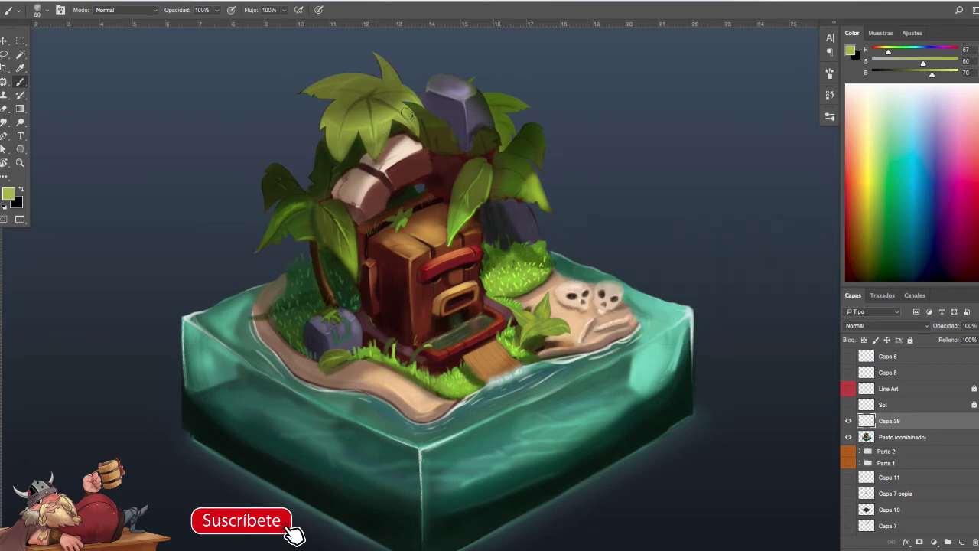
- Blend the tall rock's front edge and face with lavender grey sampled from it at brush size 70
left_click(457, 99, "alt")
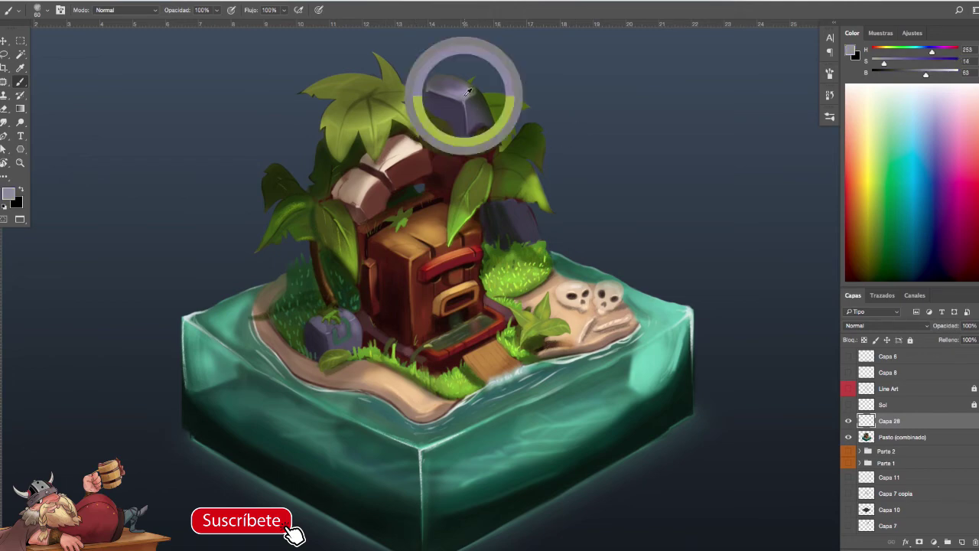
left_click_drag(461, 103, 468, 144)
left_click(464, 104, "alt")
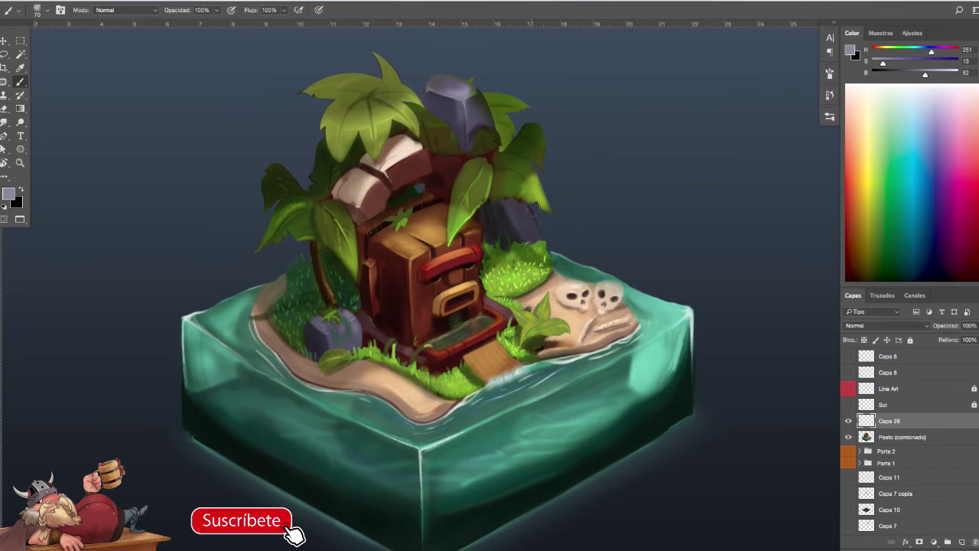
- Shade the rear rock and the base of the round front rock with sampled dark blue-grey
left_click(526, 211, "alt")
left_click(320, 342, "alt")
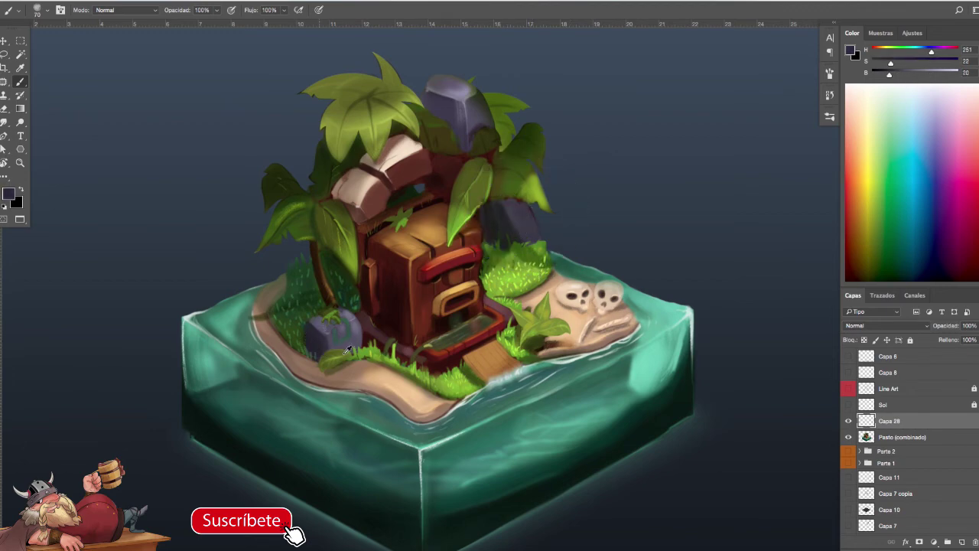
key("bracketright")
key("bracketright")
left_click_drag(332, 348, 347, 352)
- Sample the tall rock's lavender and raise its brightness to 100, with Transferencia off and Dinámica de forma on for the brush
scroll(451, 397, "down", 2)
left_click_drag(560, 415, 630, 437)
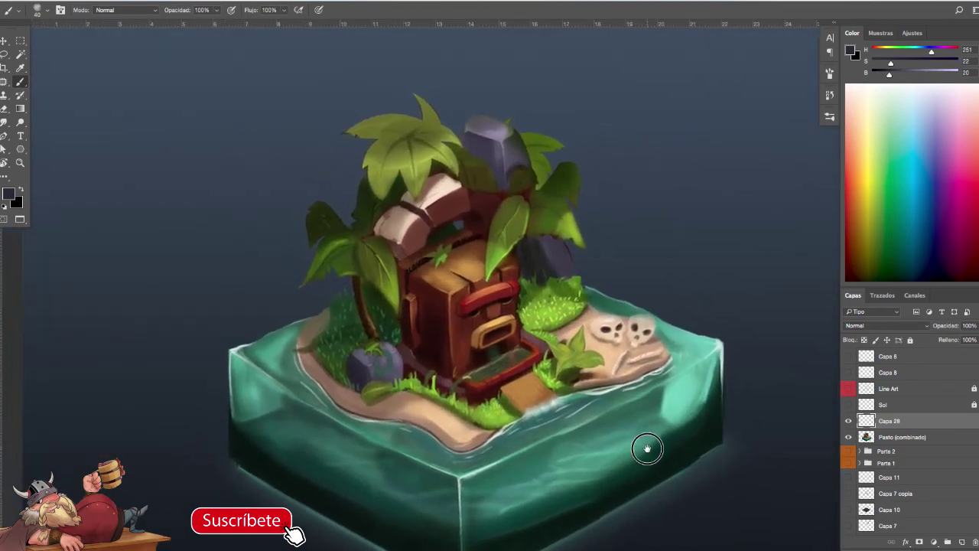
scroll(635, 433, "down", 3)
scroll(643, 440, "up", 2)
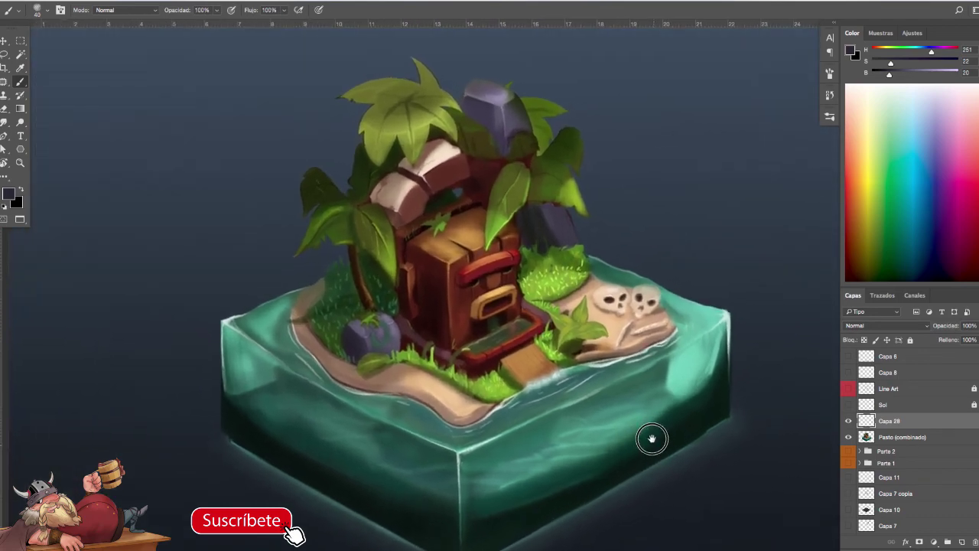
left_click(496, 88, "alt")
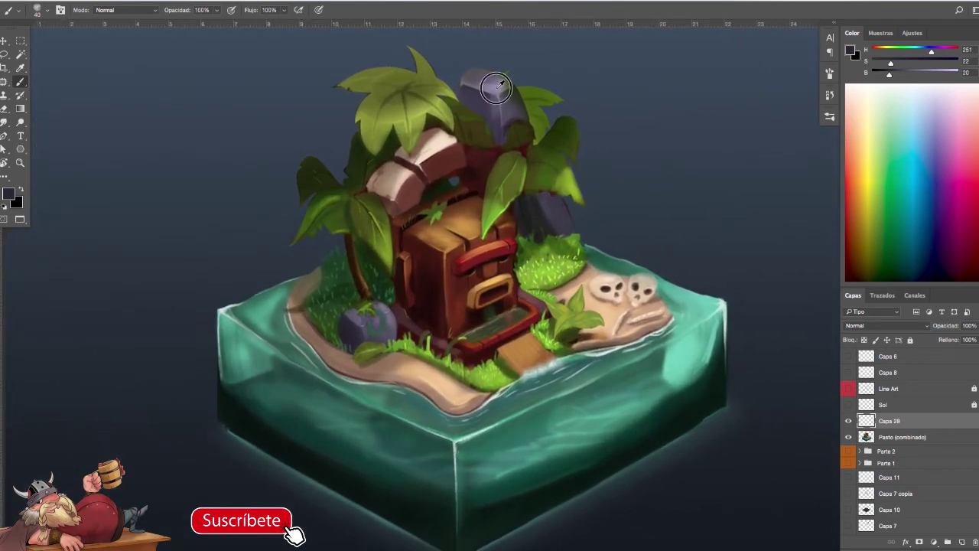
left_click_drag(928, 74, 957, 74)
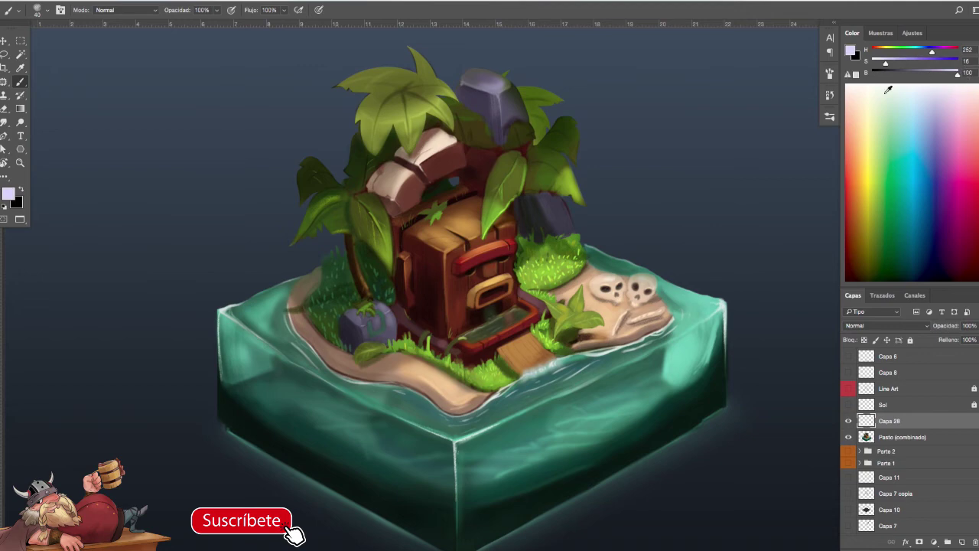
key("F5")
left_click(582, 164)
left_click(582, 112)
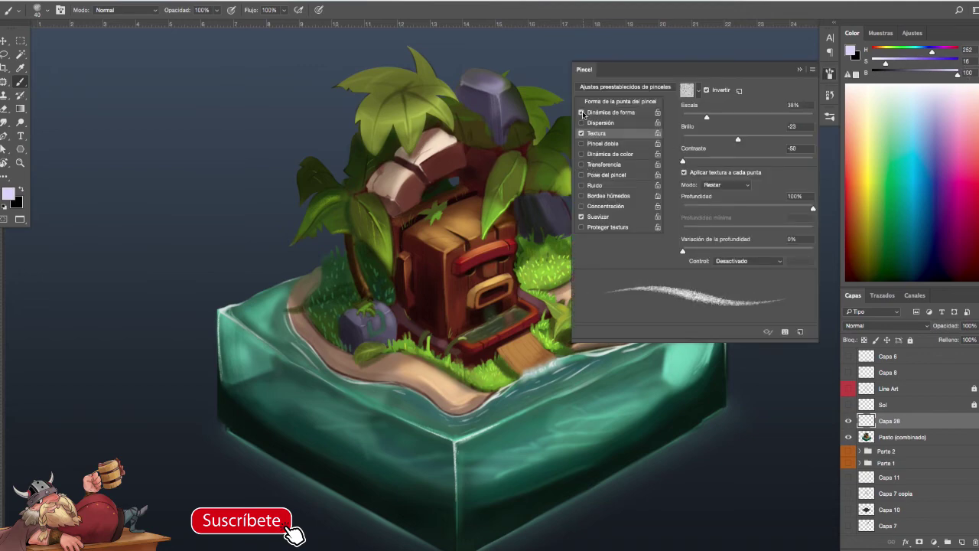
key("F5")
- Paint a thin pale lavender highlight along the edge of the rear rock at brush size 15
left_click_drag(594, 246, 624, 243)
key("bracketleft")
key("bracketleft")
key("bracketleft")
left_click_drag(565, 224, 549, 181)
key("ctrl+z")
key("bracketleft")
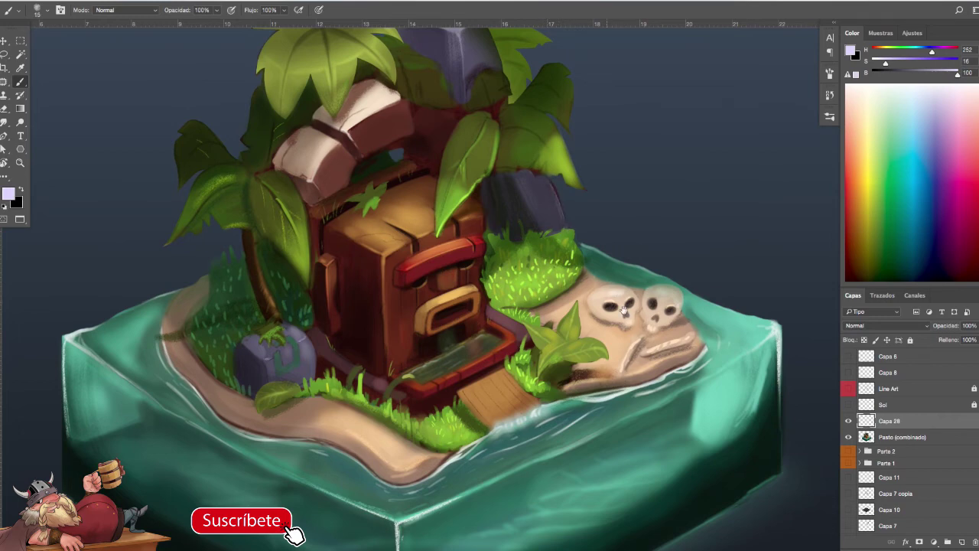
left_click_drag(624, 309, 630, 343)
- Brighten the face of the leaf hanging beside the wooden block with light green sampled from the foliage
left_click(299, 284, "alt")
key("F5")
key("F5")
left_click(462, 221, "alt")
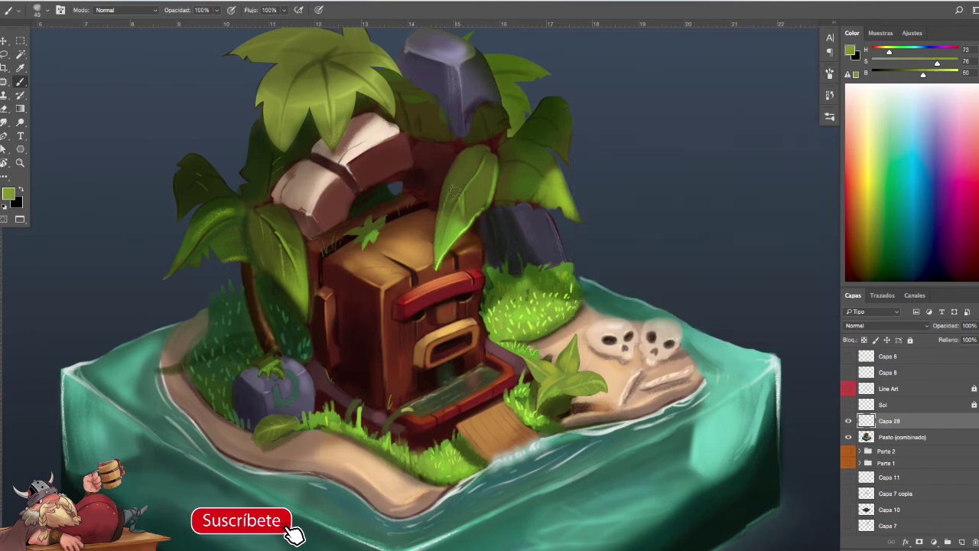
key("bracketright")
key("bracketright")
key("bracketright")
key("bracketright")
key("bracketright")
key("bracketright")
key("bracketright")
left_click_drag(446, 204, 443, 219)
- Add short light green strokes to the tips of the palm leaves above the rear rock
key("bracketleft")
key("bracketleft")
key("bracketleft")
key("bracketleft")
key("bracketleft")
left_click(559, 195, "alt")
left_click_drag(554, 182, 559, 192)
mouse_move(566, 147)
left_mouse_down()
mouse_move(564, 155)
mouse_move(568, 141)
left_mouse_up()
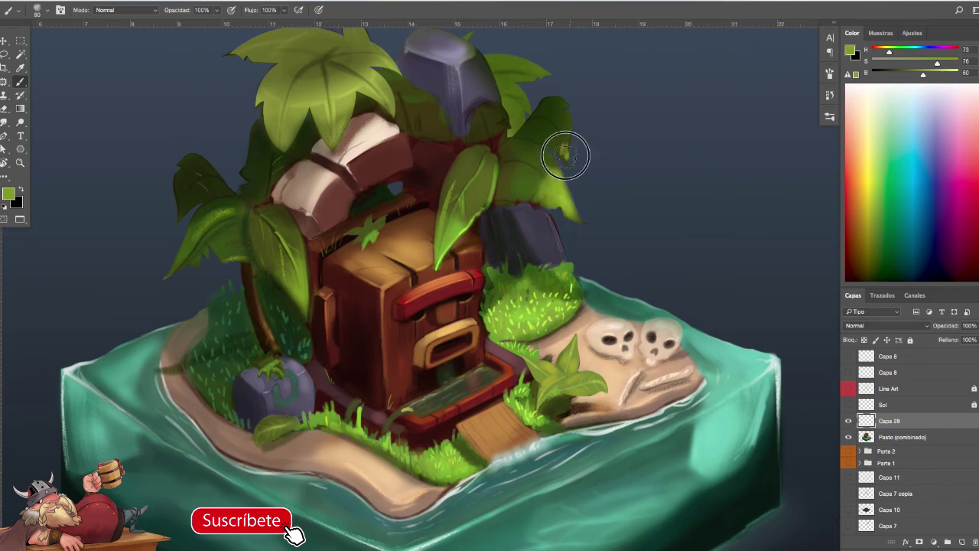
left_click_drag(589, 277, 562, 284)
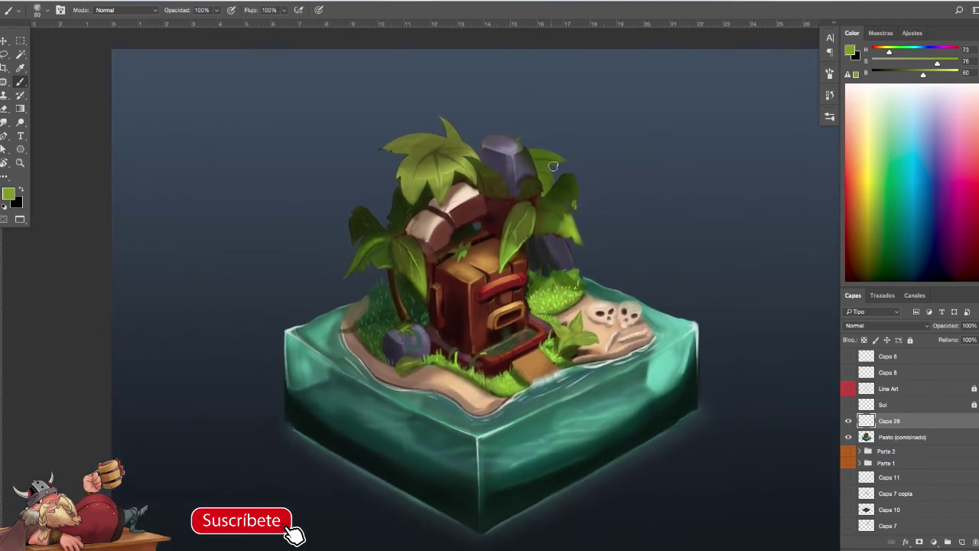
- Add a new layer clipped to Pasto (combinado) and set its blend mode to Multiplicar
left_click(913, 438)
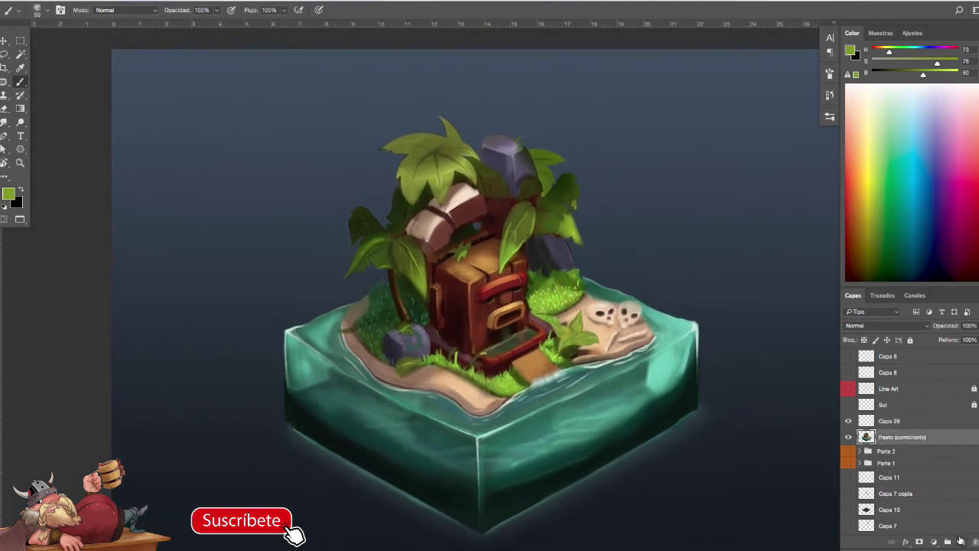
left_click(961, 543)
left_click(904, 444, "alt")
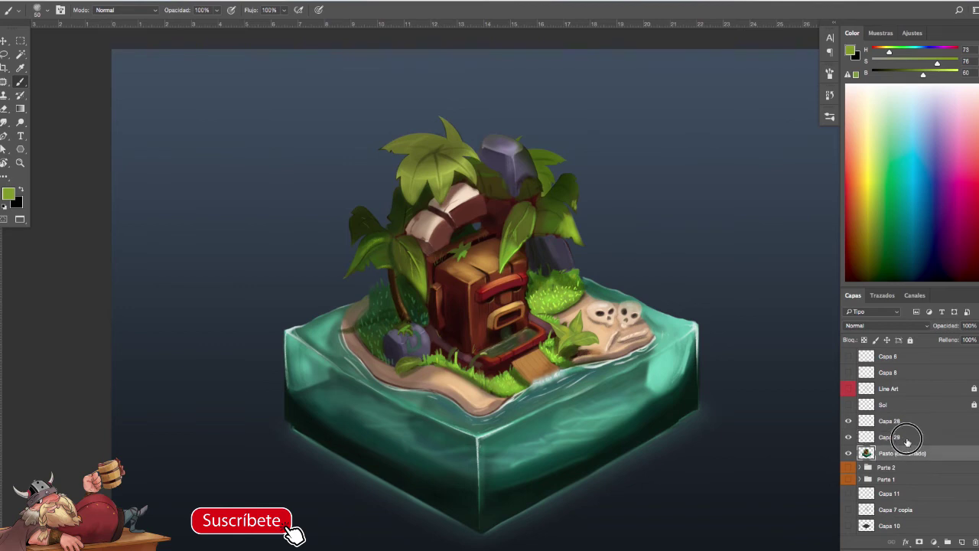
left_click(907, 439, "alt")
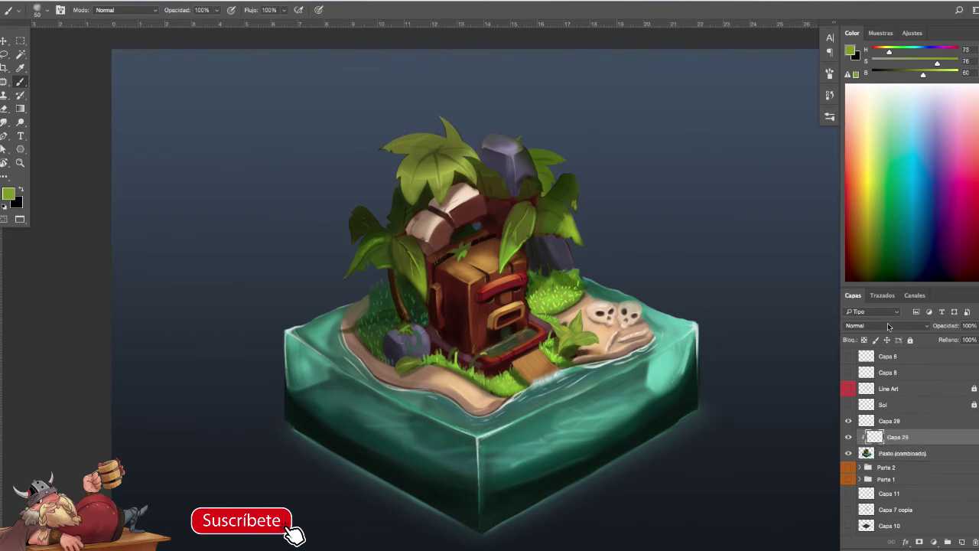
left_click(888, 327)
left_click(872, 354)
- Shade the palm leaves behind the tall rock with sampled dark green at 30% opacity and brush size 80
left_click(591, 202, "ctrl")
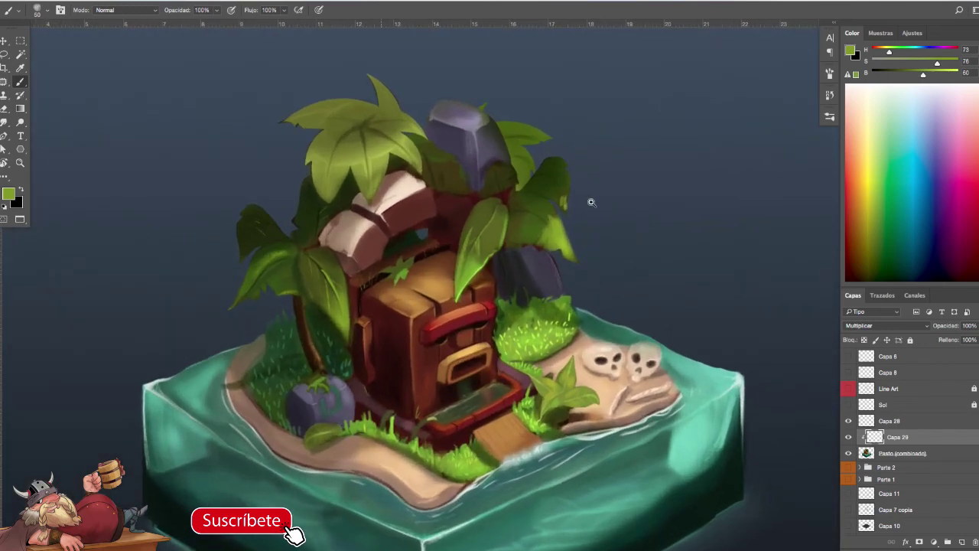
left_click(551, 181, "alt")
key("bracketright")
mouse_move(520, 179)
left_mouse_down()
mouse_move(503, 124)
mouse_move(546, 174)
mouse_move(524, 174)
mouse_move(503, 127)
left_mouse_up()
key("ctrl+z")
left_click(546, 175, "alt")
key("ctrl+z")
key("3")
mouse_move(512, 128)
left_mouse_down()
mouse_move(505, 124)
mouse_move(515, 125)
mouse_move(527, 166)
mouse_move(514, 158)
mouse_move(497, 107)
mouse_move(515, 170)
mouse_move(525, 158)
mouse_move(517, 189)
left_mouse_up()
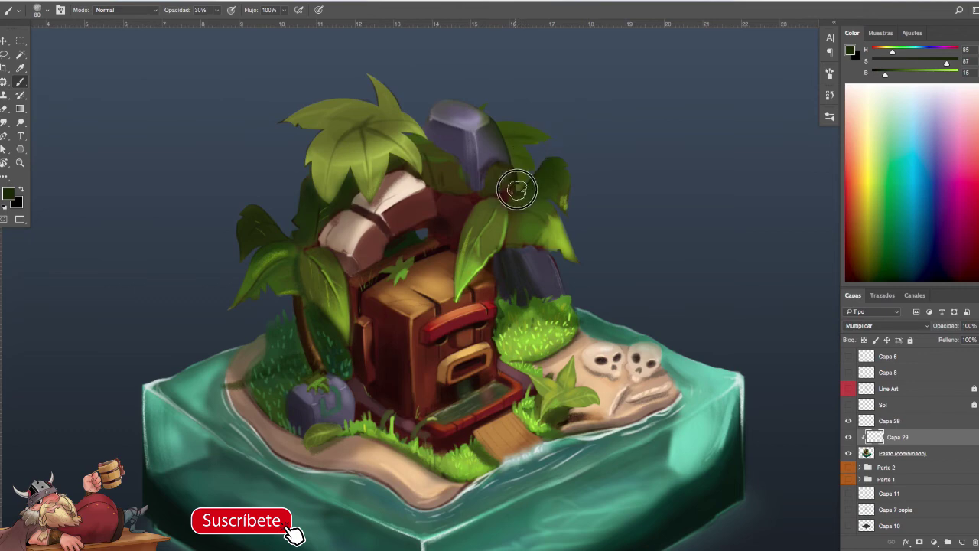
- Deepen the shadow on the small leaf behind the tall rock with another sampled dark green, undoing the excess stroke
left_click(541, 169, "alt")
mouse_move(531, 144)
left_mouse_down()
mouse_move(511, 130)
mouse_move(527, 151)
mouse_move(511, 127)
mouse_move(521, 163)
mouse_move(508, 138)
mouse_move(511, 118)
mouse_move(538, 127)
mouse_move(511, 128)
mouse_move(522, 172)
mouse_move(524, 132)
mouse_move(498, 111)
left_mouse_up()
key("super+z")
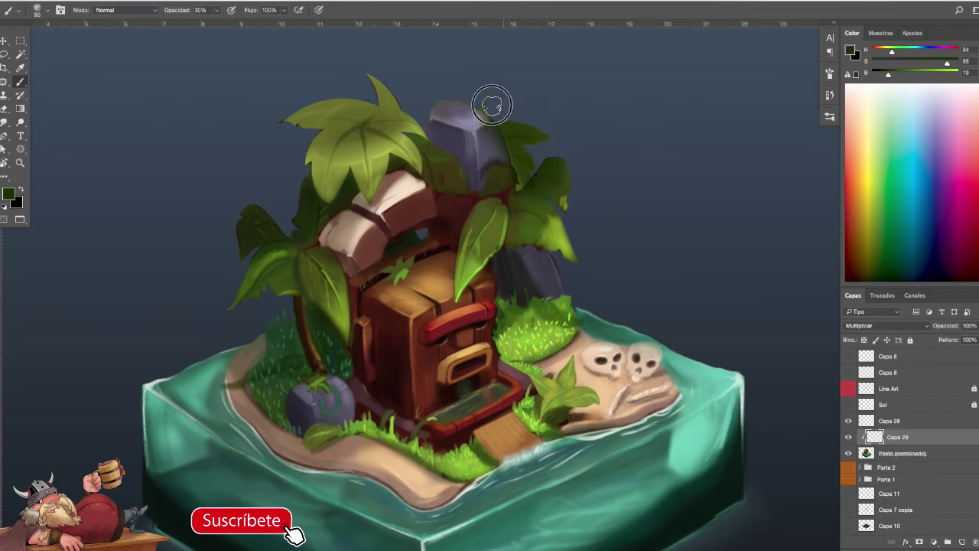
left_click_drag(565, 146, 577, 145)
scroll(503, 212, "down", 6)
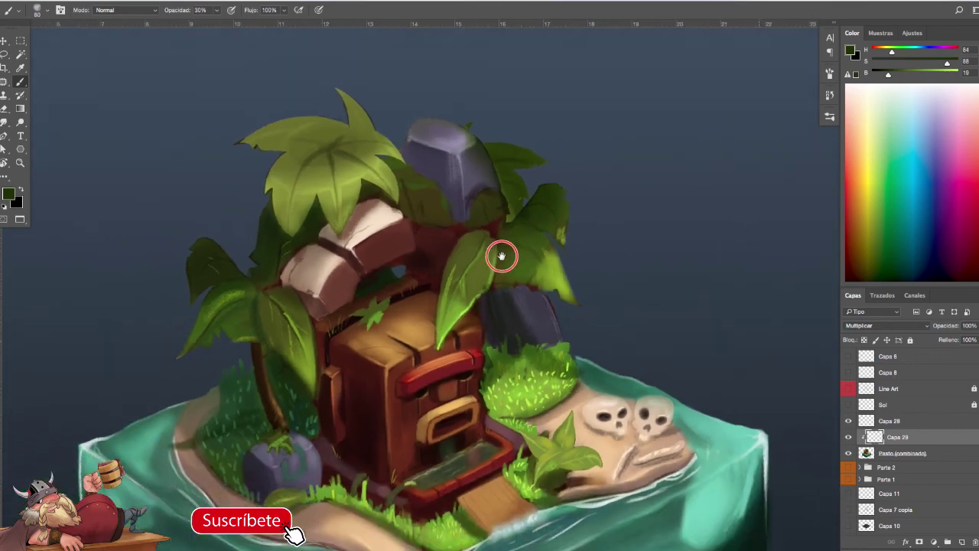
- Sample an olive green from the leaves and clip Capa 28 to the layers below
key("g")
left_click(516, 217, "alt")
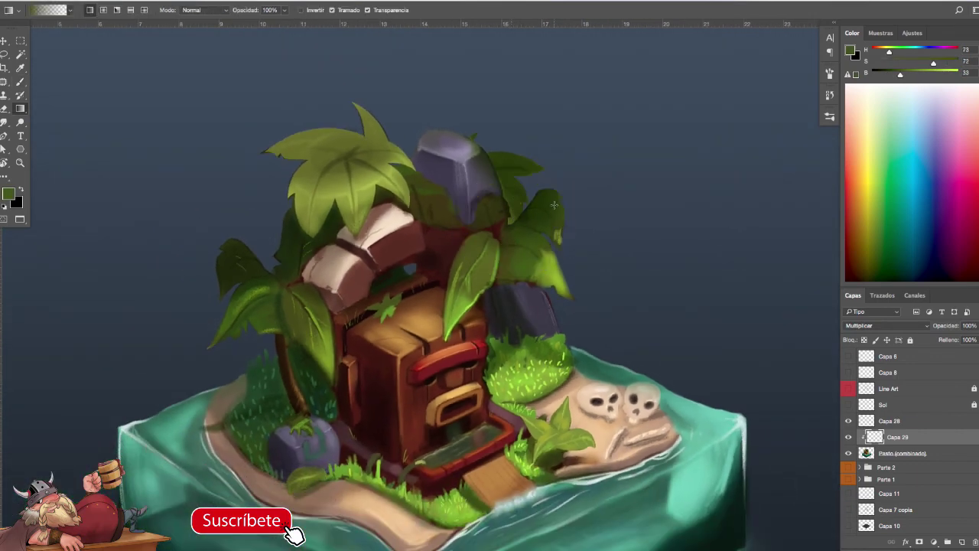
left_click(889, 423)
left_click(887, 429, "alt")
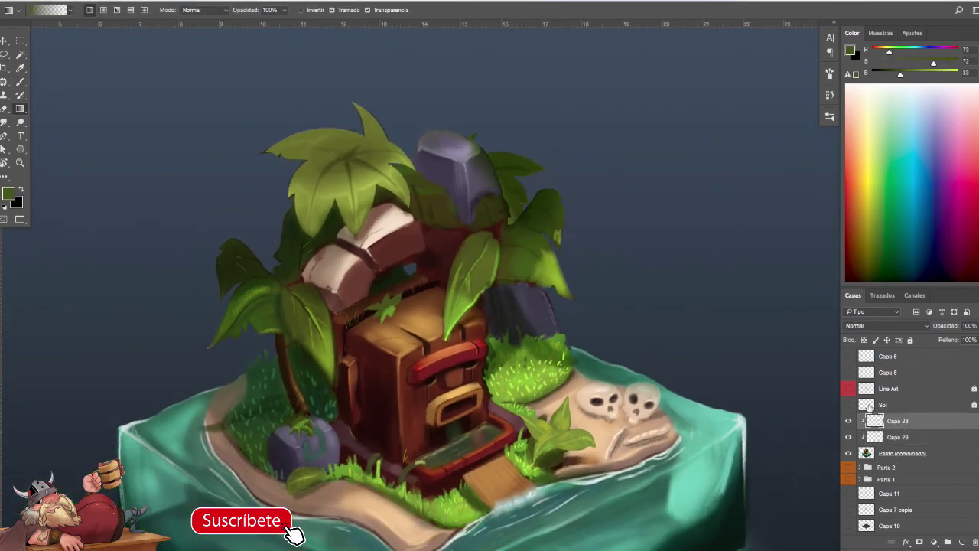
- Try a solid fill and a radial gradient in the sampled olive green over the palm leaves above the rear rock
key("alt+BackSpace")
key("ctrl+z")
left_click(104, 11)
left_click(516, 210, "alt")
left_click_drag(513, 220, 522, 197)
key("ctrl+z")
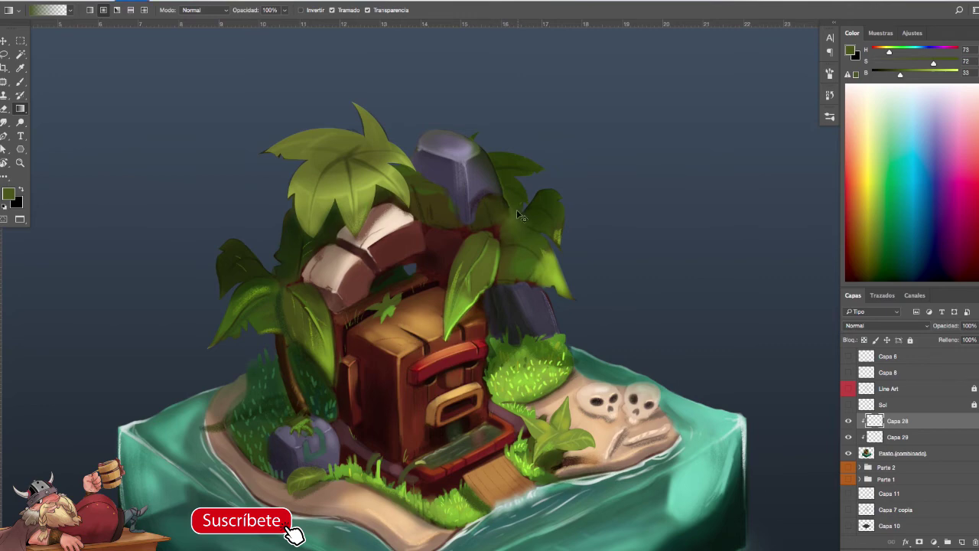
mouse_move(668, 303)
left_mouse_down()
mouse_move(638, 306)
mouse_move(655, 304)
left_mouse_up()
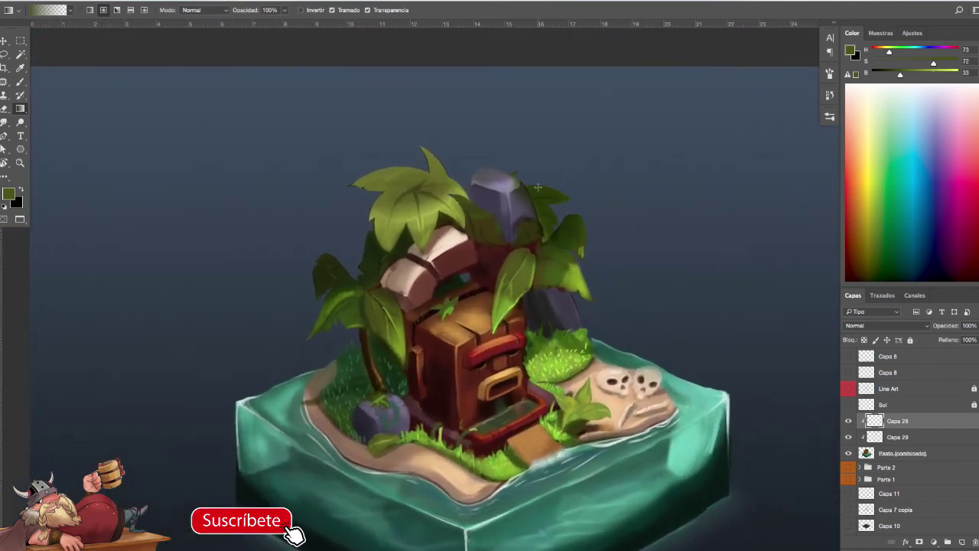
- Soften the base of the palm leaves above the rear rock with olive green brush strokes at 30% opacity
key("b")
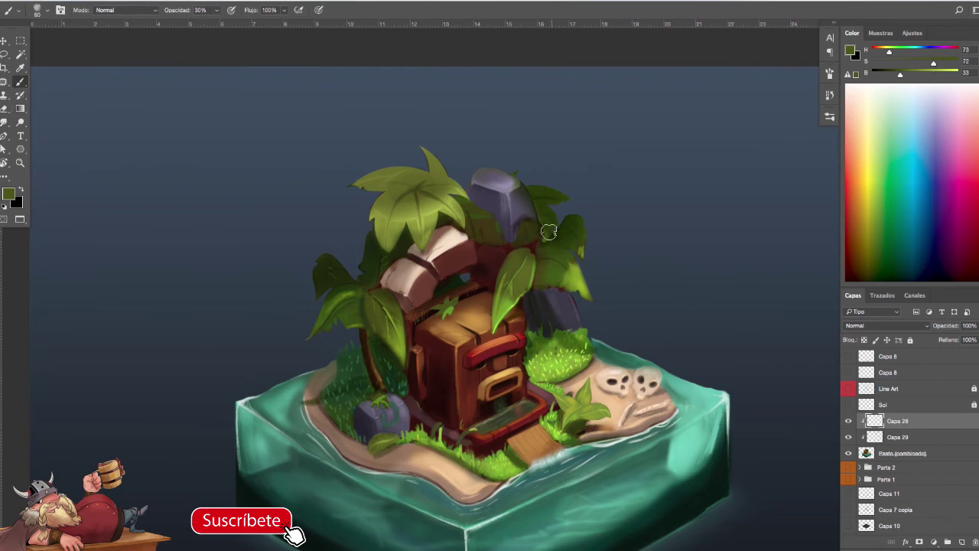
left_click_drag(545, 241, 548, 234)
mouse_move(540, 267)
left_mouse_down()
mouse_move(551, 271)
mouse_move(537, 245)
left_mouse_up()
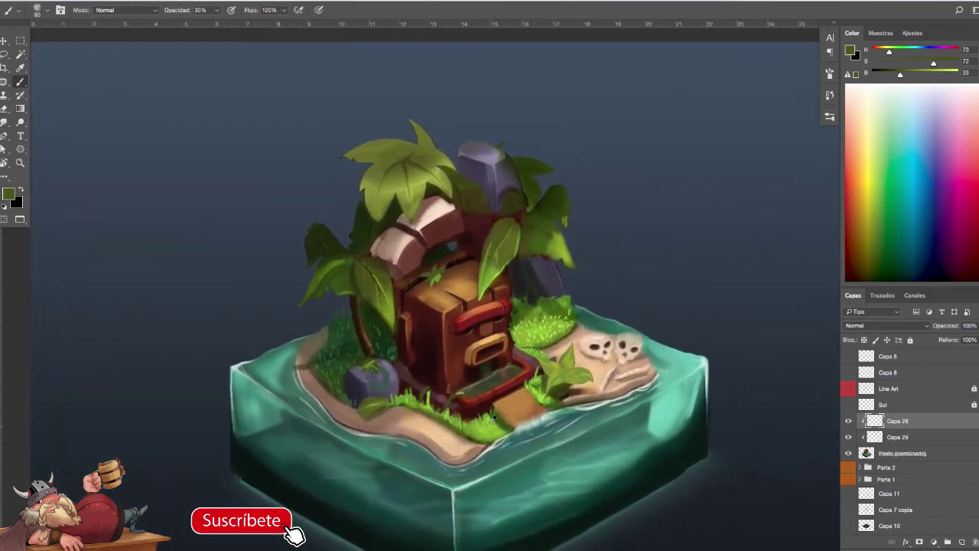
- Shade the wooden ramp on the Multiplicar layer with a wide brush and dark brown sampled from the wooden block
left_click(887, 440)
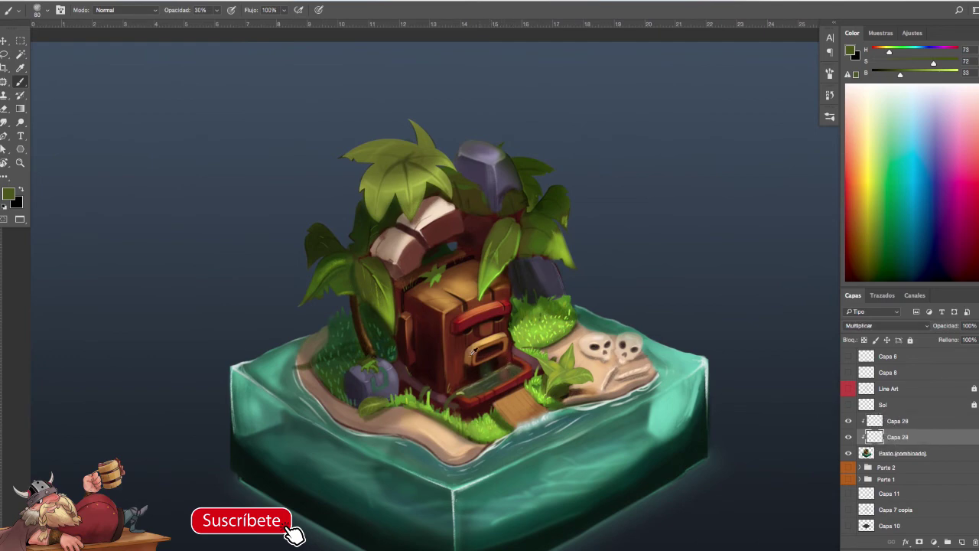
left_click(432, 368, "alt")
key("bracketright")
key("bracketright")
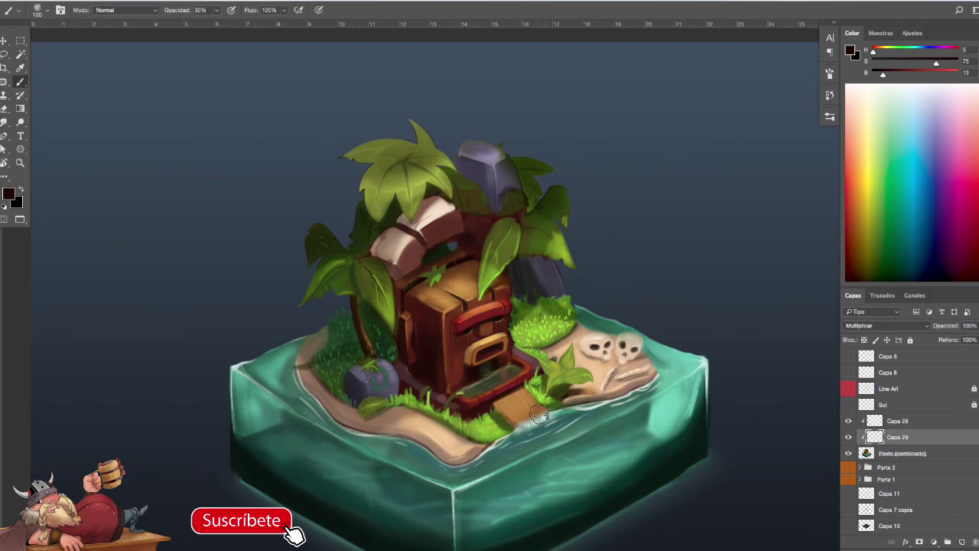
key("bracketright")
key("bracketright")
key("bracketright")
key("bracketright")
key("bracketright")
key("bracketright")
key("bracketright")
key("bracketleft")
key("bracketleft")
key("bracketleft")
mouse_move(528, 389)
left_mouse_down()
mouse_move(544, 406)
mouse_move(534, 416)
mouse_move(538, 402)
mouse_move(507, 415)
mouse_move(540, 400)
mouse_move(499, 413)
mouse_move(493, 405)
mouse_move(523, 396)
mouse_move(493, 413)
mouse_move(519, 420)
left_mouse_up()
- Erase the excess shading around the wooden ramp and the neighbouring plant
key("bracketleft")
key("bracketleft")
key("e")
left_click(544, 390)
mouse_move(580, 399)
left_mouse_down()
mouse_move(563, 403)
mouse_move(576, 401)
left_mouse_up()
scroll(576, 401, "up", 1)
- Sample the tan from the wooden block's top and add a new unclipped layer above Capa 28
key("b")
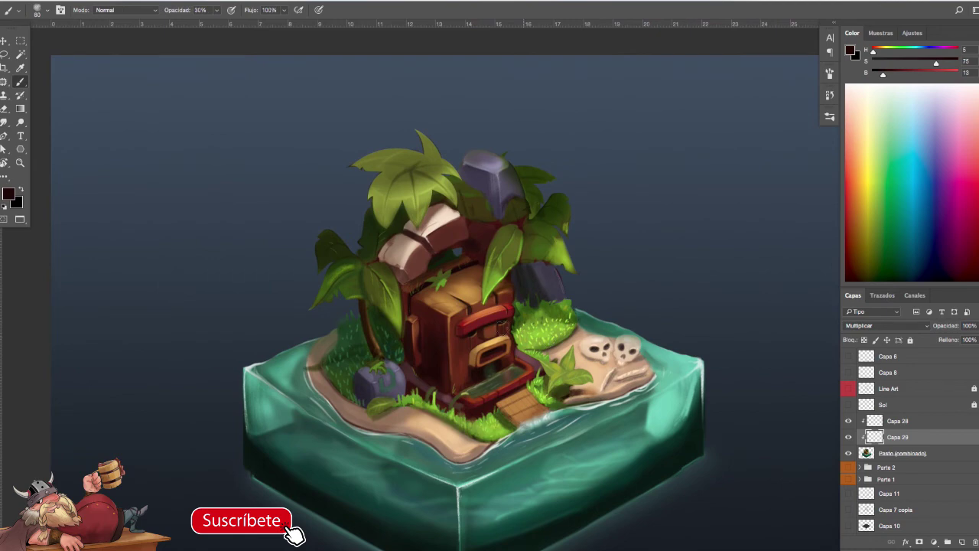
left_click(471, 296, "alt")
key("F5")
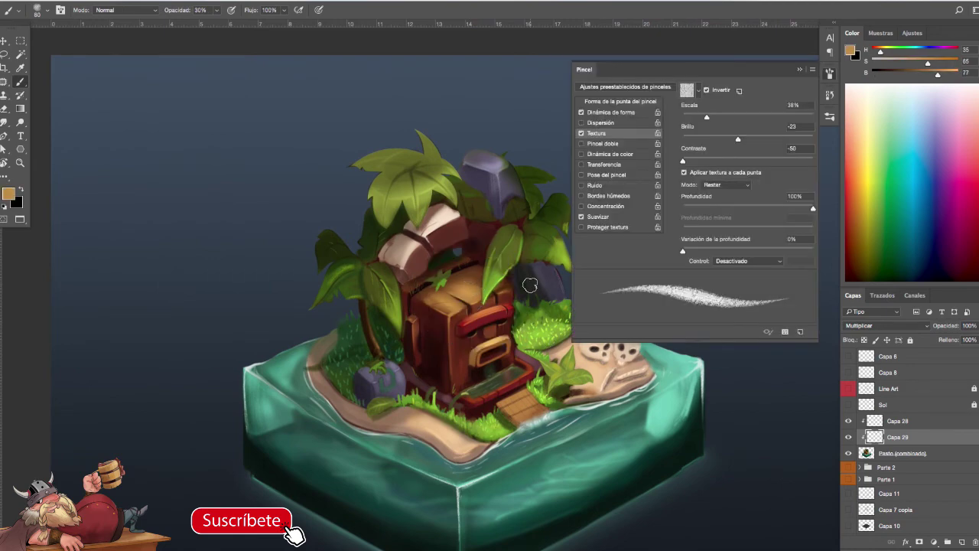
key("F5")
left_click(885, 420)
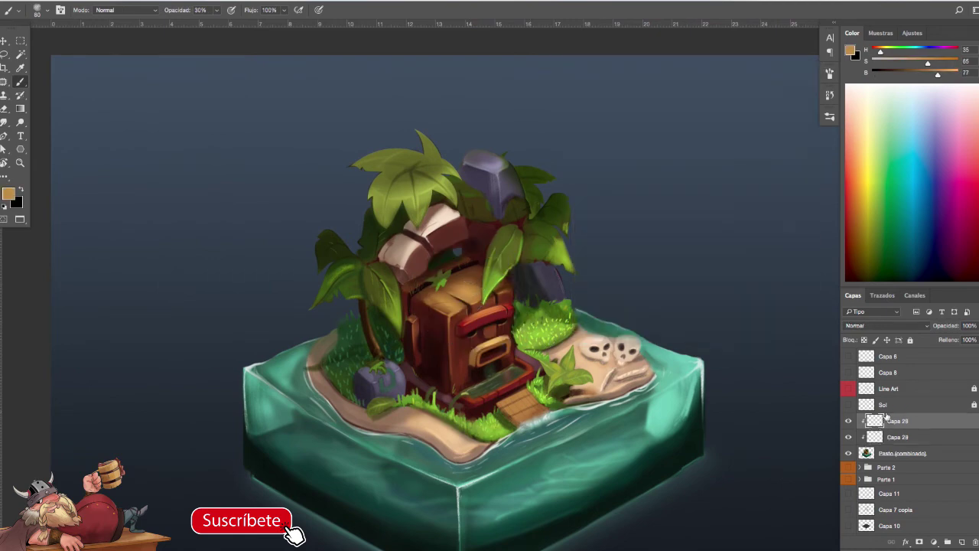
left_click(965, 541)
key("F5")
key("F5")
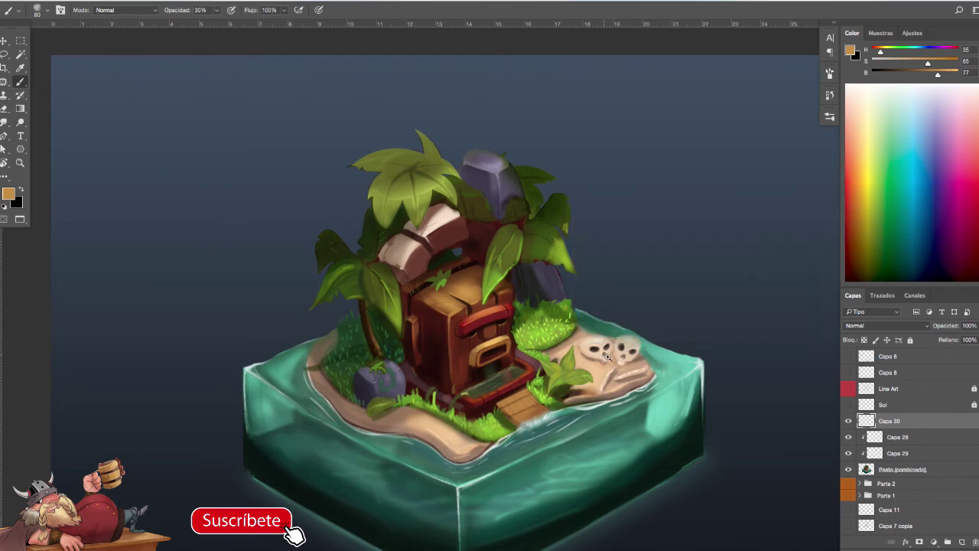
- Highlight the ramp planks with sampled wood tan raised to brightness 86, at brush size 40 and 100% opacity
scroll(526, 337, "up", 3)
left_click(385, 263, "alt")
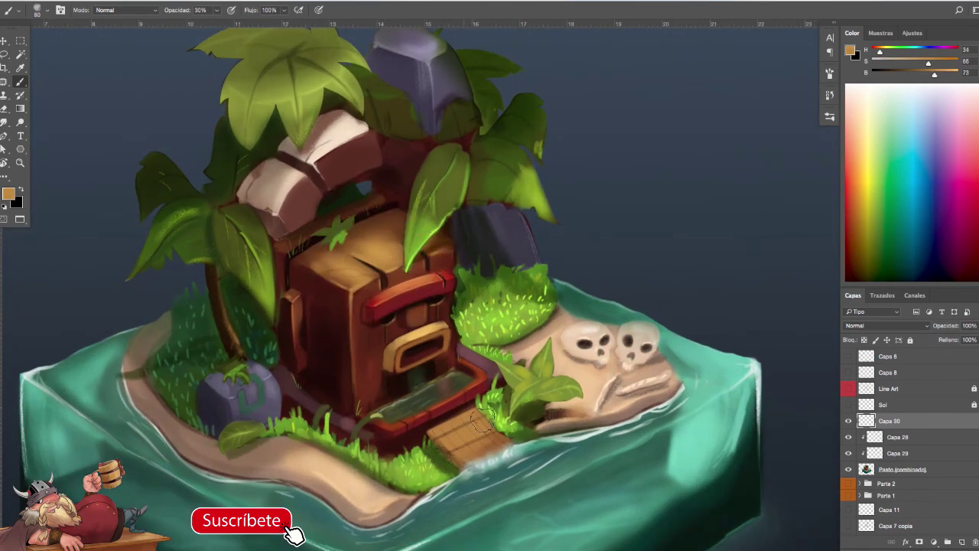
left_click(945, 72)
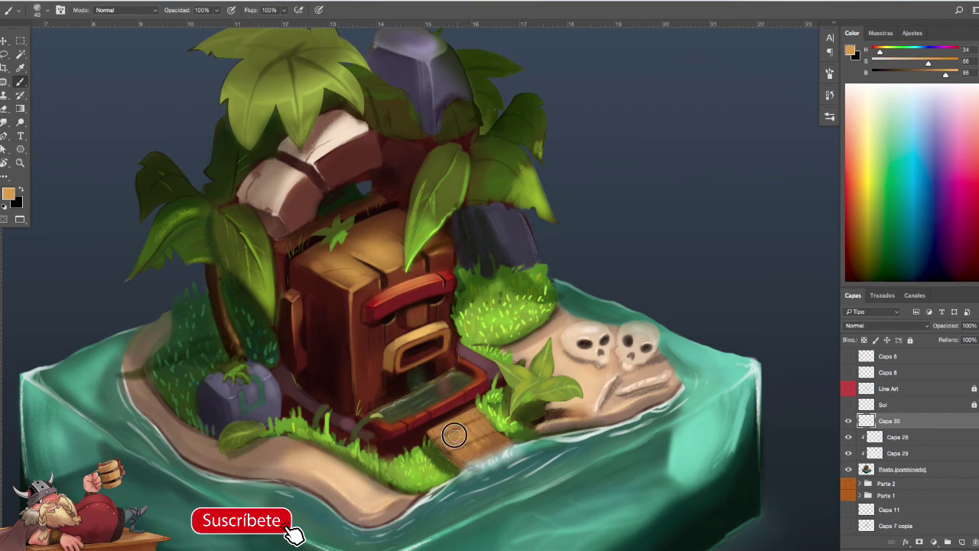
mouse_move(483, 429)
left_mouse_down()
mouse_move(493, 441)
mouse_move(478, 424)
mouse_move(479, 455)
left_mouse_up()
left_click_drag(573, 439, 561, 443)
left_click_drag(649, 440, 663, 397)
mouse_move(655, 436)
left_mouse_down()
mouse_move(641, 436)
mouse_move(653, 433)
left_mouse_up()
- Retouch the skulls and the sand around them with a sampled beige at brush size 40
left_click_drag(674, 334, 637, 343)
left_click(624, 346, "alt")
left_click(849, 51)
left_click(690, 312)
left_click(877, 265)
key("b")
scroll(616, 325, "up", 2)
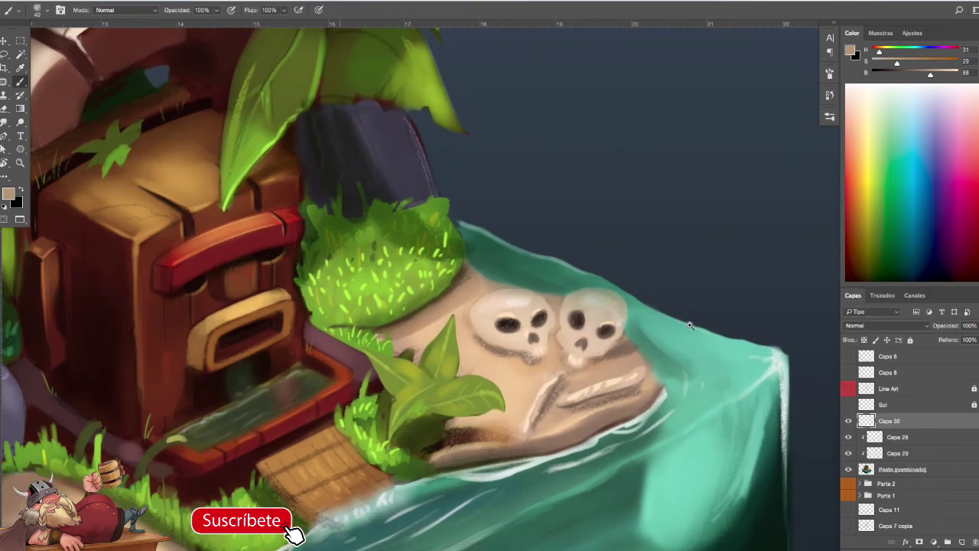
mouse_move(608, 349)
left_mouse_down()
mouse_move(590, 353)
mouse_move(612, 344)
mouse_move(599, 355)
mouse_move(562, 335)
mouse_move(597, 354)
left_mouse_up()
mouse_move(511, 334)
left_mouse_down()
mouse_move(496, 343)
mouse_move(509, 339)
mouse_move(537, 374)
left_mouse_up()
left_click(549, 329, "alt")
mouse_move(645, 364)
left_mouse_down()
mouse_move(609, 370)
mouse_move(622, 374)
mouse_move(635, 343)
mouse_move(634, 360)
mouse_move(644, 359)
left_mouse_up()
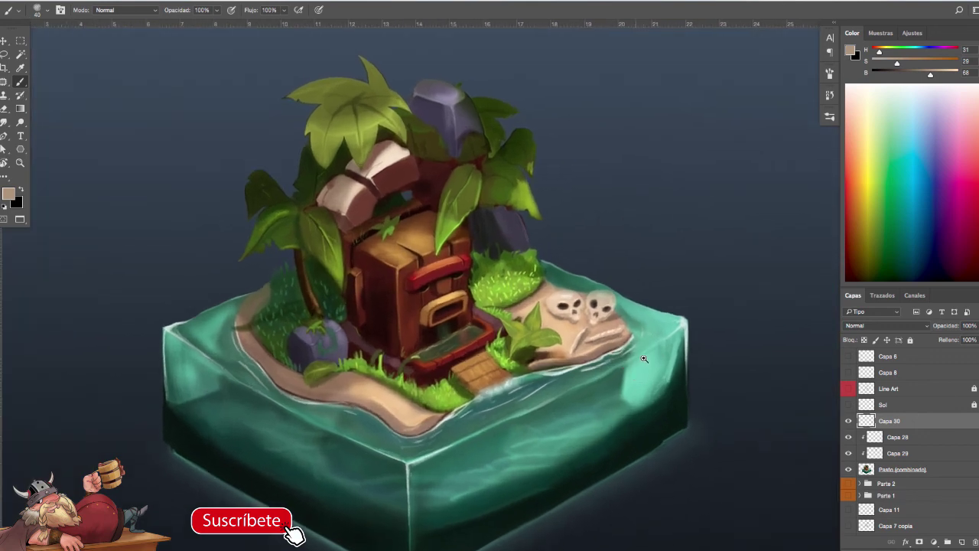
- Add water highlights with sampled teal raised to brightness 87 at brush size 20, postponing the iCloud connection alert
left_click(496, 459, "alt")
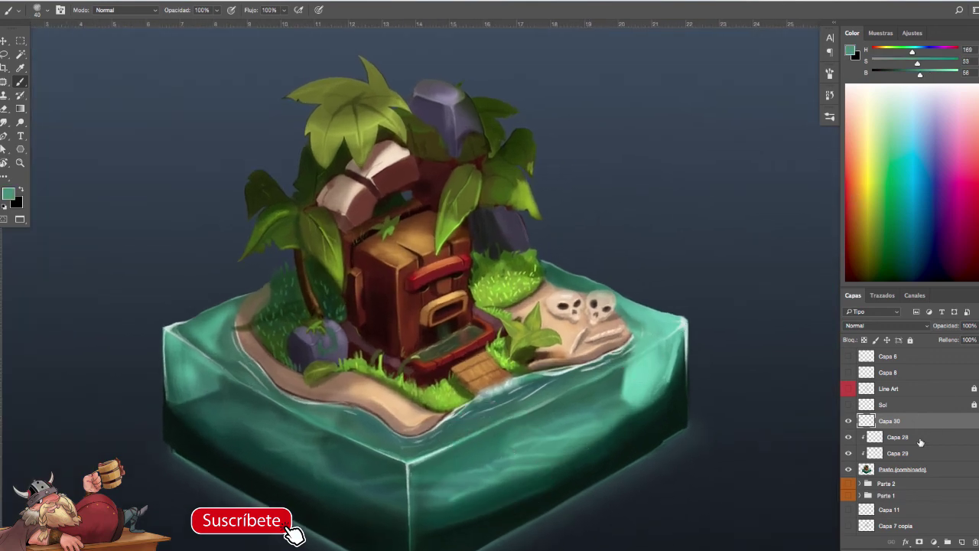
left_click(947, 74)
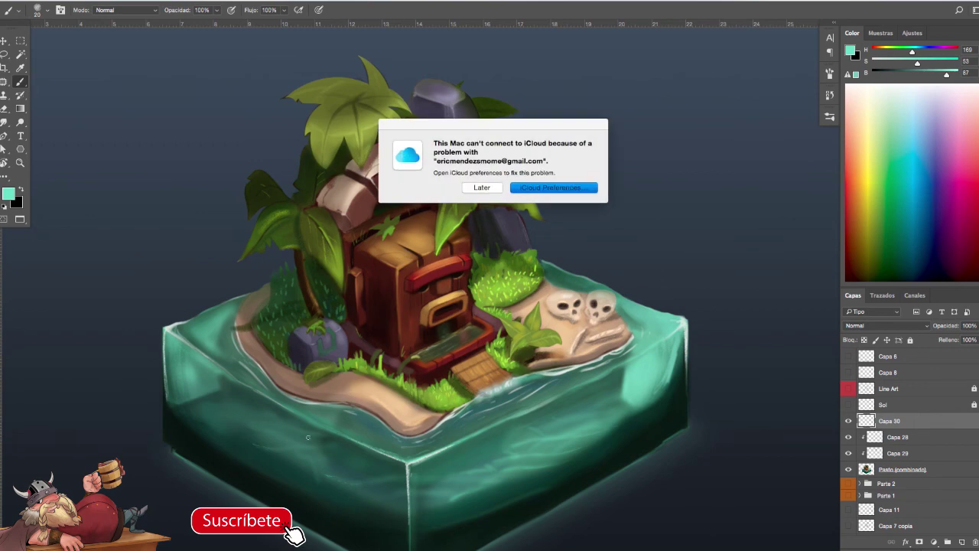
left_click(482, 188)
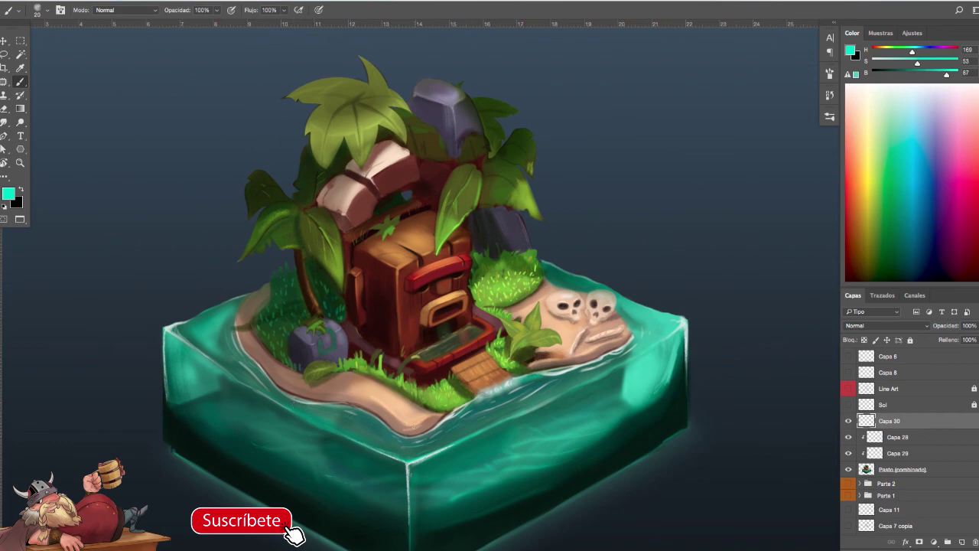
- Retouch the shoreline beside the right skull with sampled teal and brown, and undo the last stroke
left_click(634, 321, "alt")
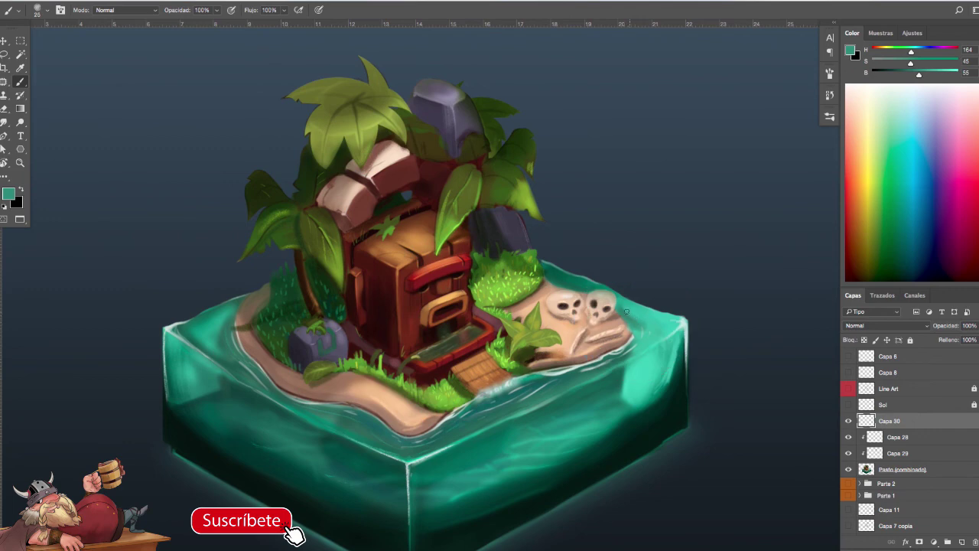
left_click(620, 316, "alt")
left_click(619, 309, "alt")
key("super+z")
- Refine the lower edge of the grass mound behind the skulls with sampled mid green and dark green
scroll(677, 417, "down", 5)
scroll(671, 417, "up", 2)
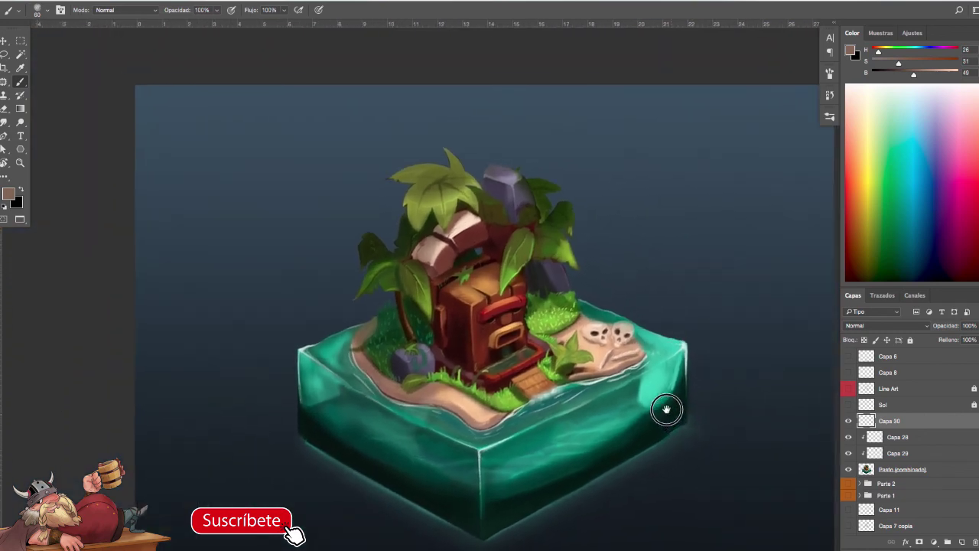
left_click_drag(701, 453, 665, 407)
scroll(674, 408, "up", 1)
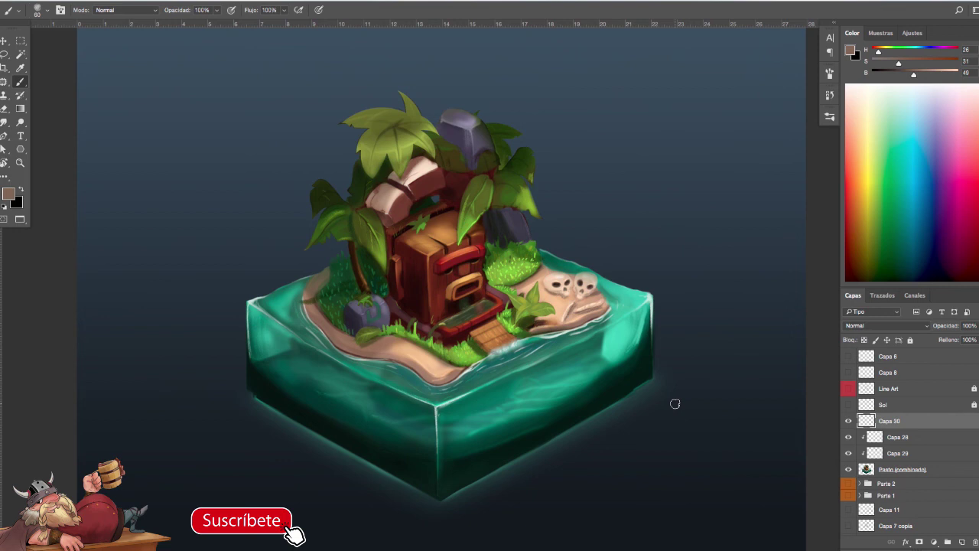
left_click_drag(640, 327, 688, 341)
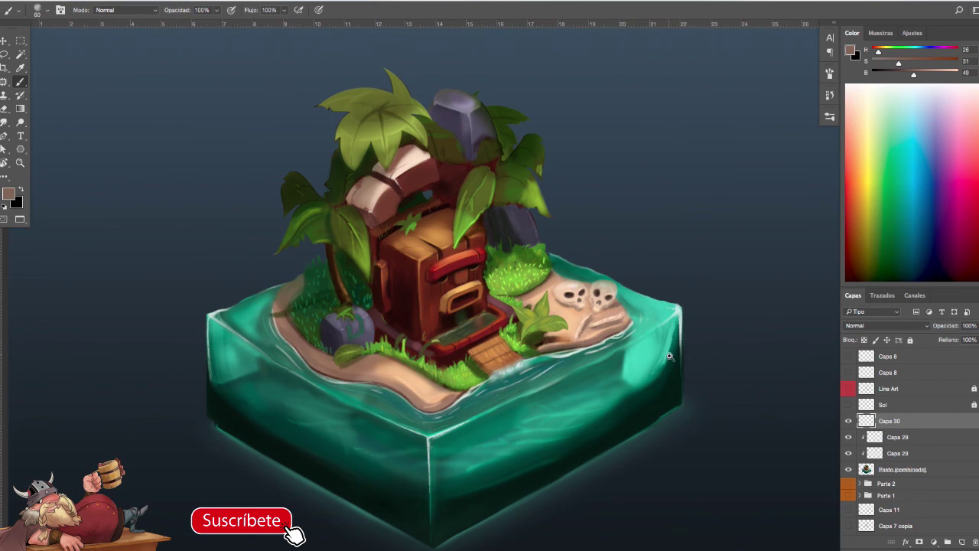
left_click_drag(673, 356, 679, 356)
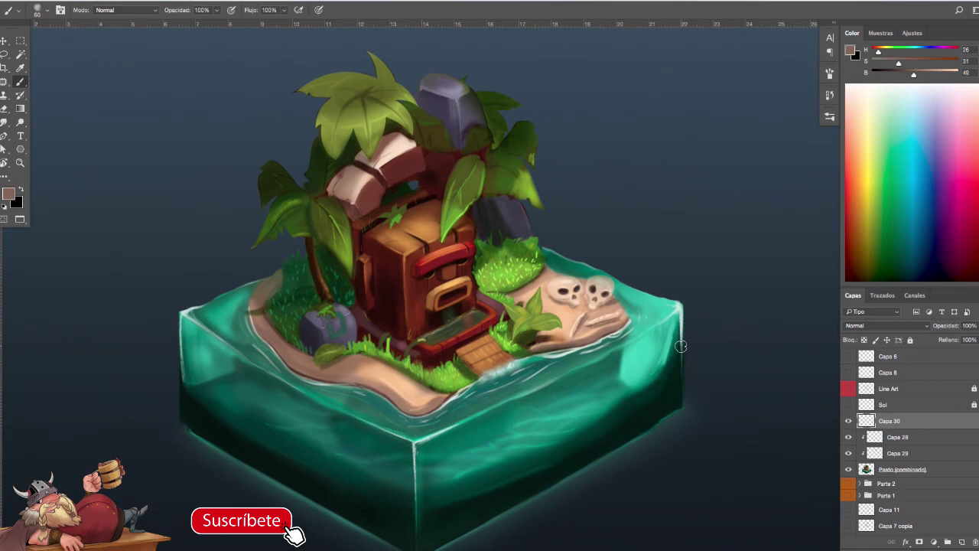
left_click_drag(529, 295, 540, 295)
left_click(505, 288, "alt")
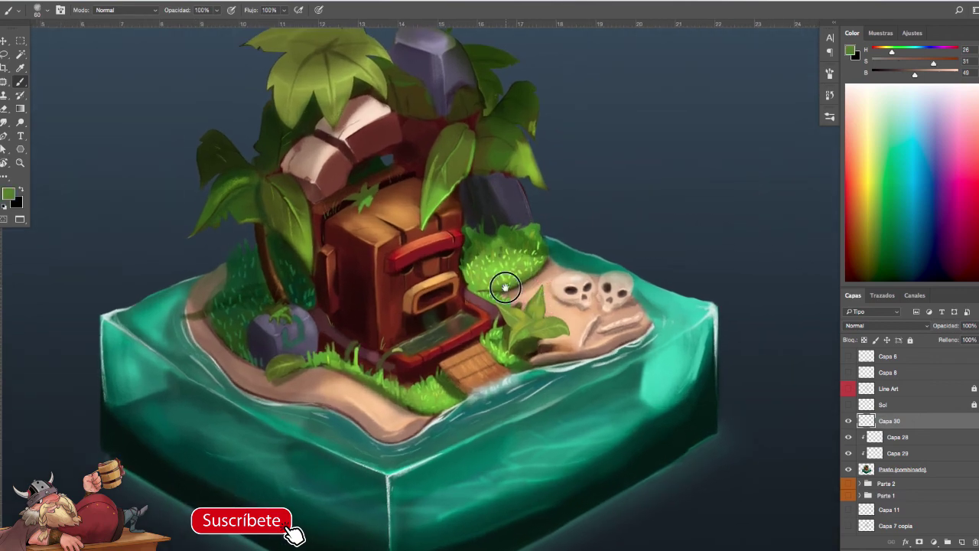
mouse_move(481, 289)
left_mouse_down()
mouse_move(473, 286)
mouse_move(495, 290)
left_mouse_up()
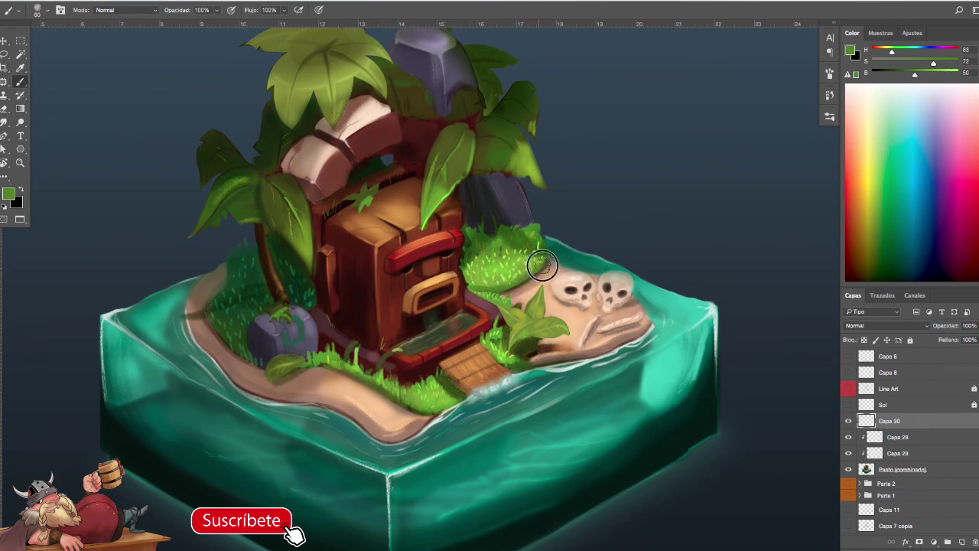
left_click(513, 274, "alt")
mouse_move(471, 289)
left_mouse_down()
mouse_move(511, 290)
mouse_move(503, 283)
mouse_move(540, 265)
left_mouse_up()
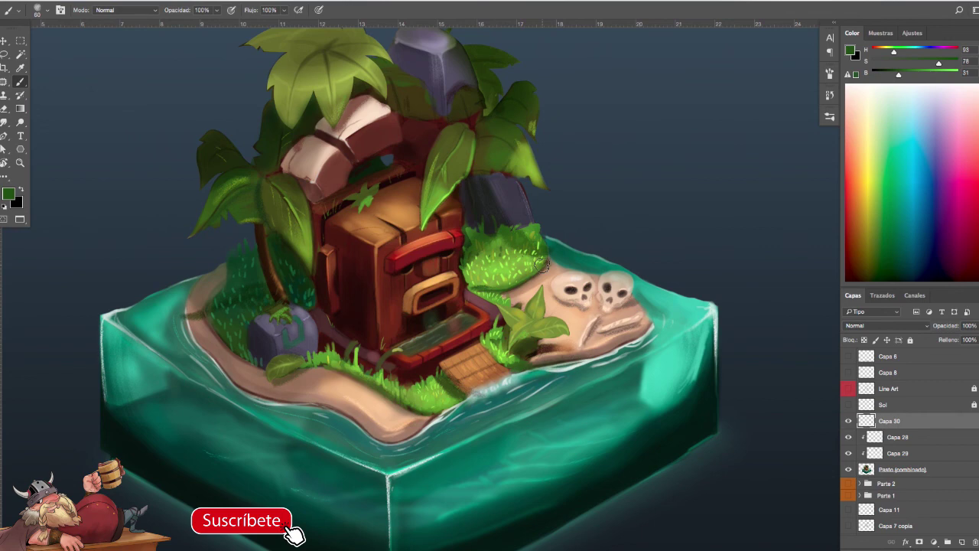
- Deepen the shadows around the wooden block's base and beside the purple rock with sampled dark browns
left_click(372, 334, "alt")
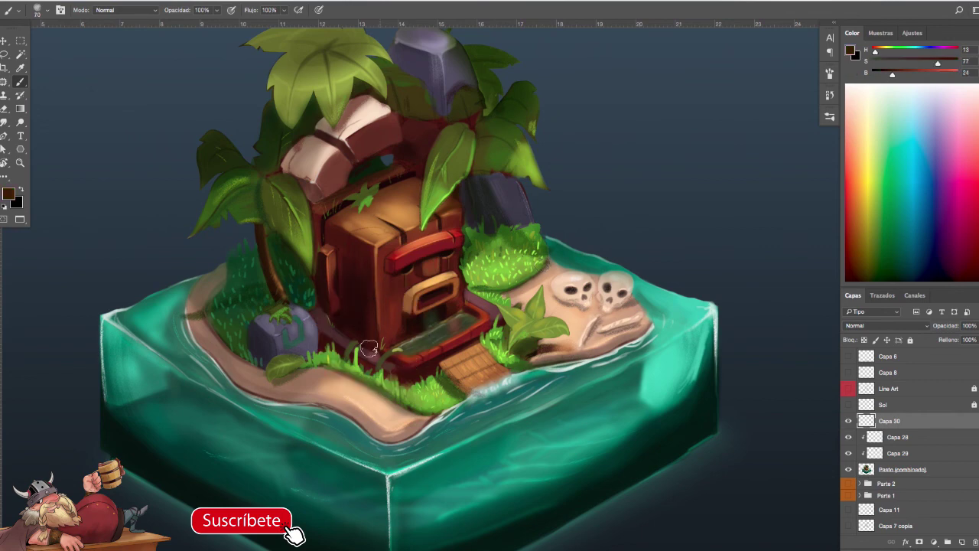
left_click(328, 321, "alt")
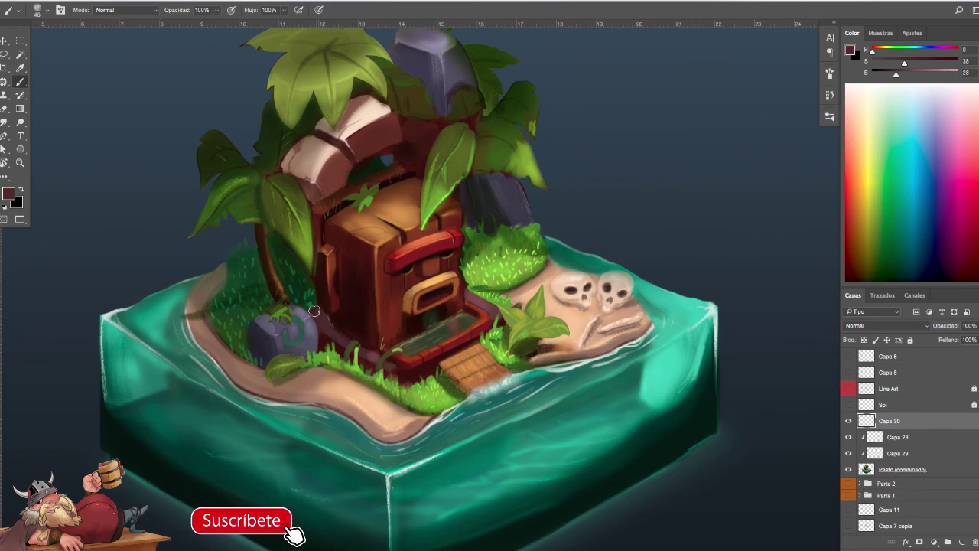
left_click(309, 308, "alt")
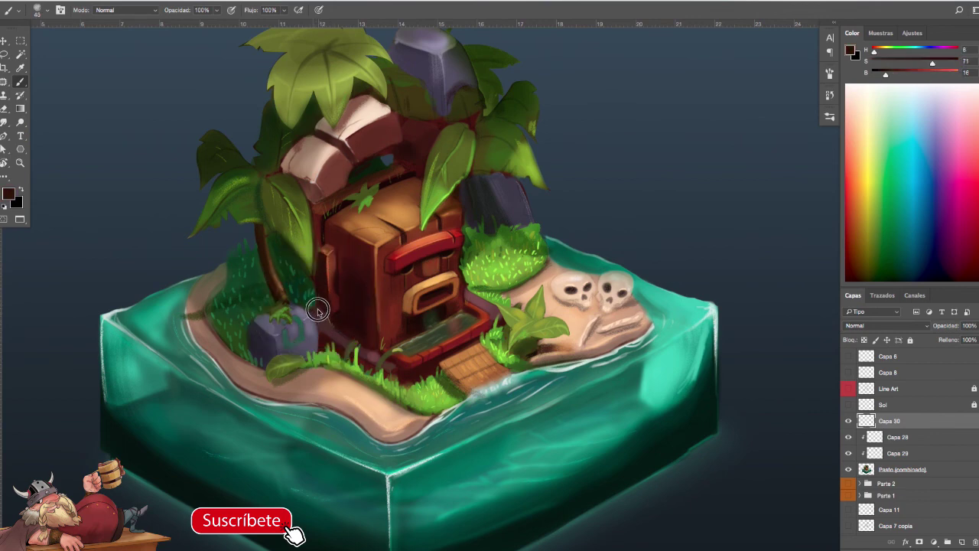
left_click_drag(480, 353, 476, 352)
mouse_move(644, 355)
left_mouse_down()
mouse_move(635, 358)
mouse_move(696, 360)
mouse_move(674, 365)
left_mouse_up()
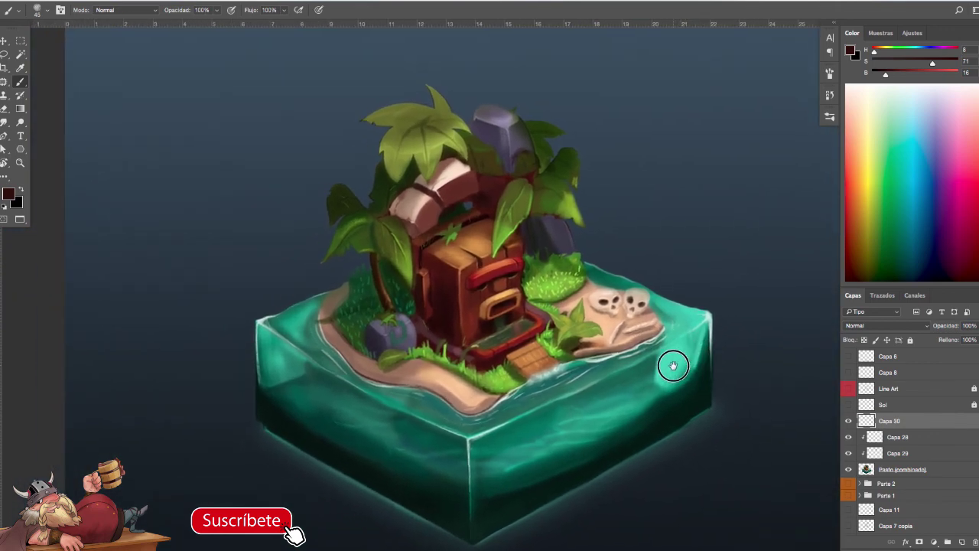